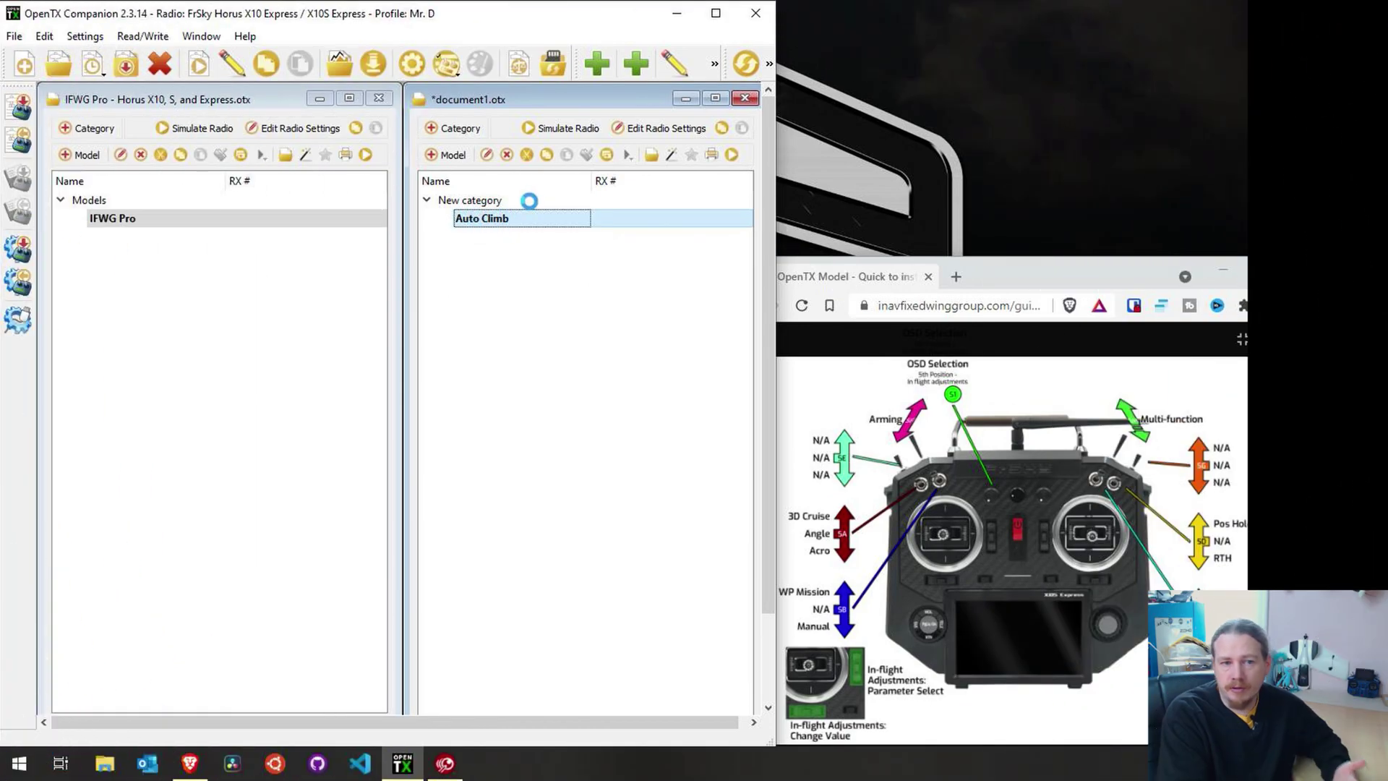
Open the Auto Climb model's Mixes list, where CH2 has the 40% LS Climb mix on SA↓
{"action": "double_click", "coordinate": [532, 211]}
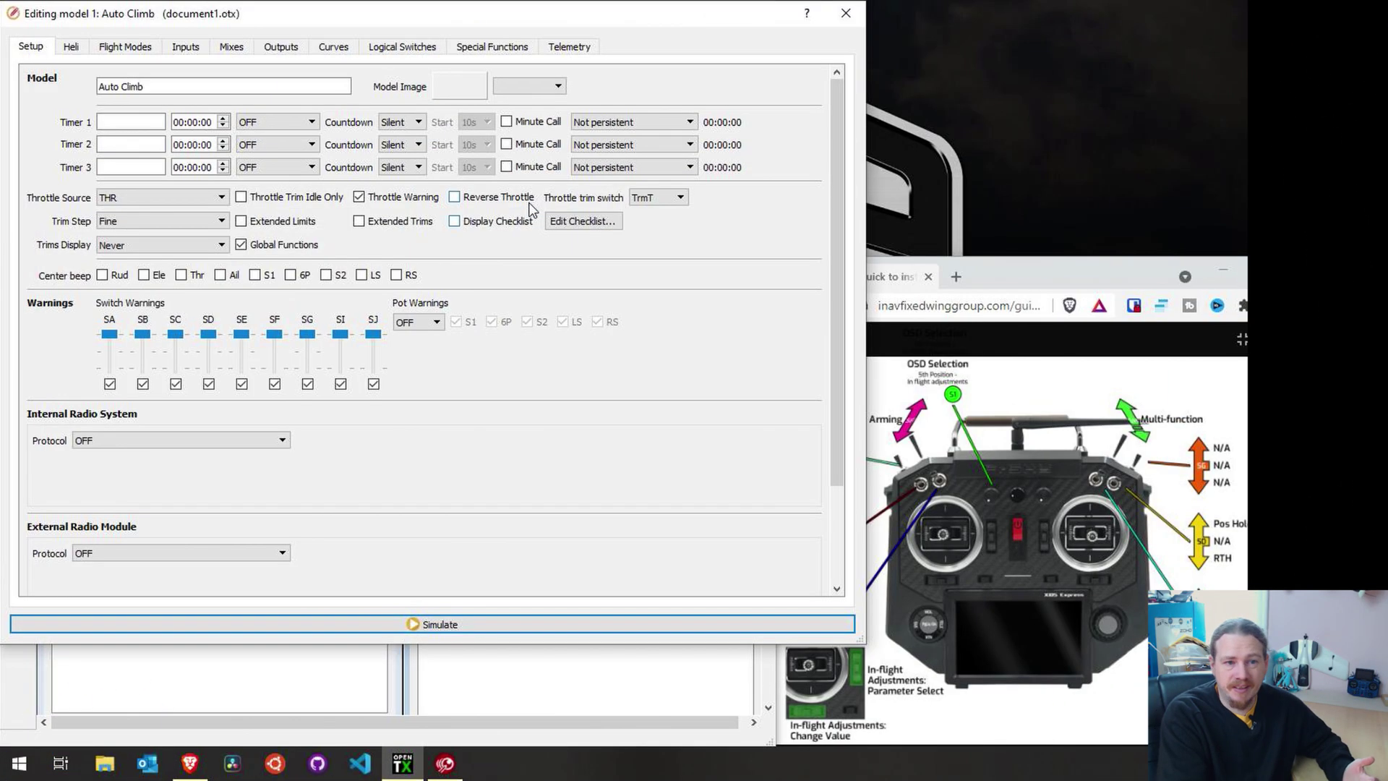
{"action": "left_click", "coordinate": [232, 47]}
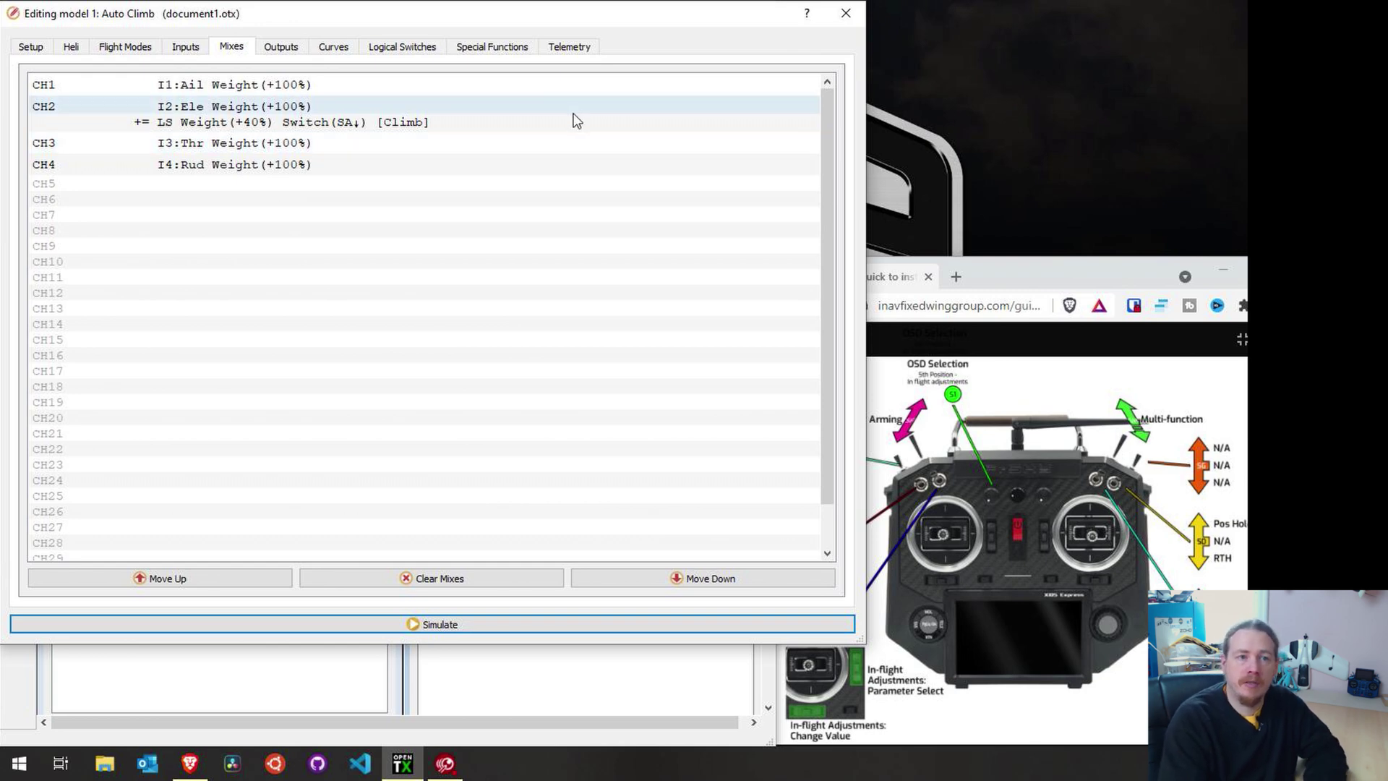
Name Curve 1 'Clm' and make it a 3-point curve with points 50, 0 and -100
{"action": "left_click", "coordinate": [326, 50]}
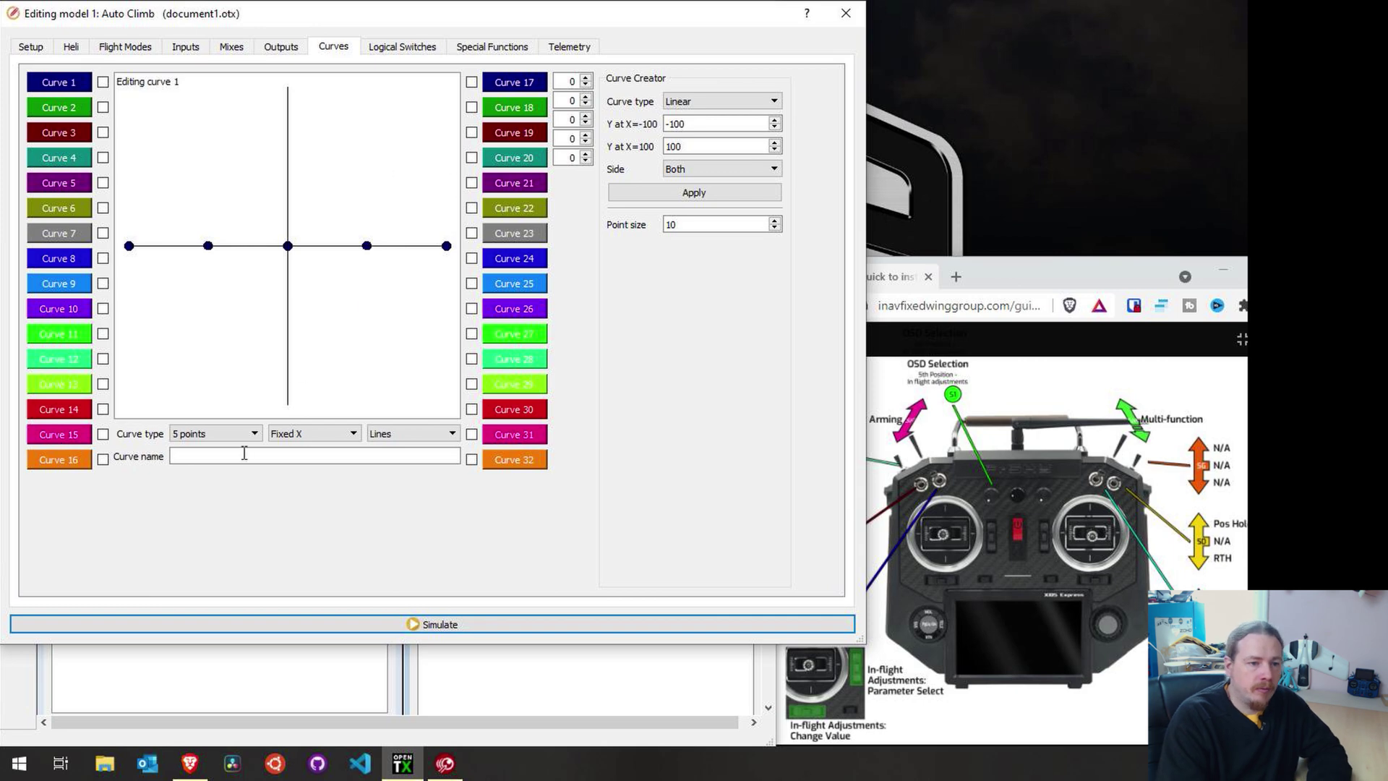
{"action": "left_click", "coordinate": [247, 459]}
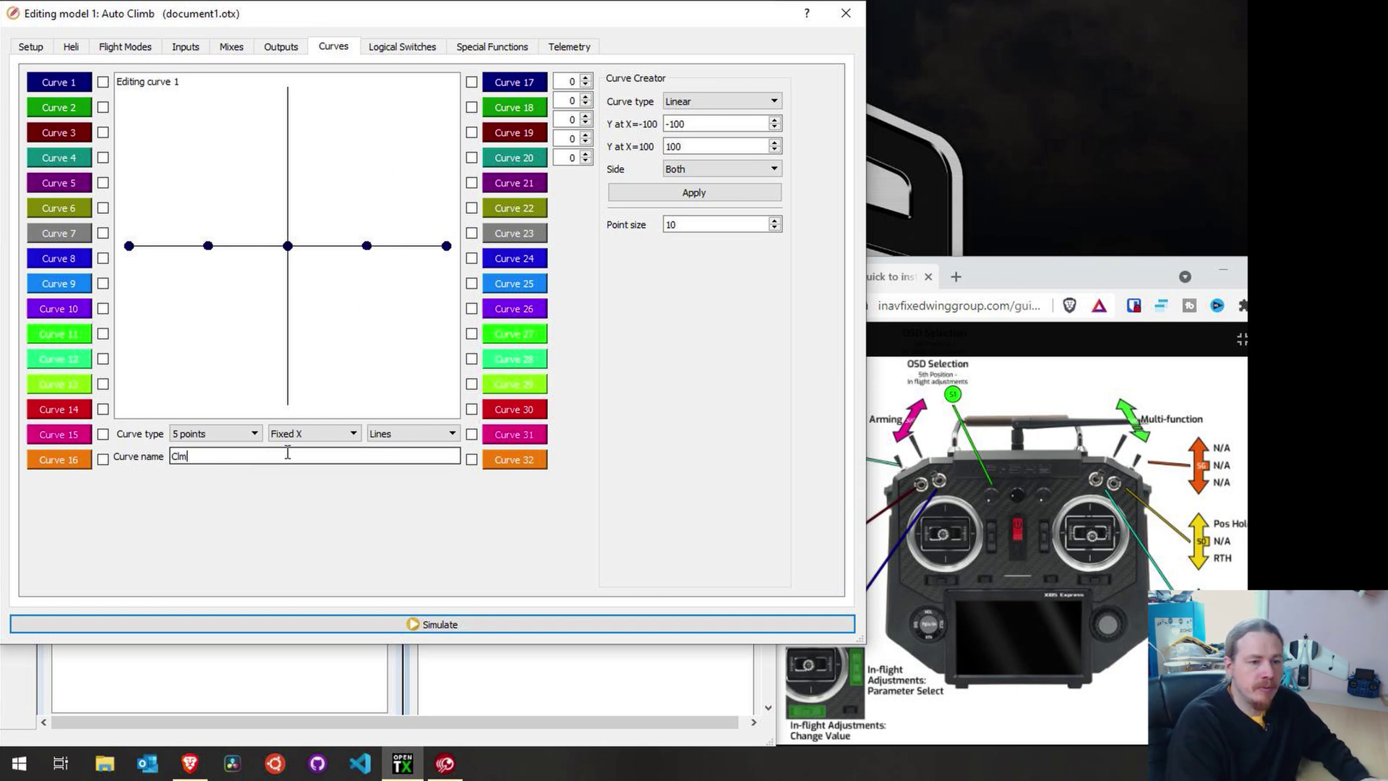
{"action": "left_click", "coordinate": [248, 433]}
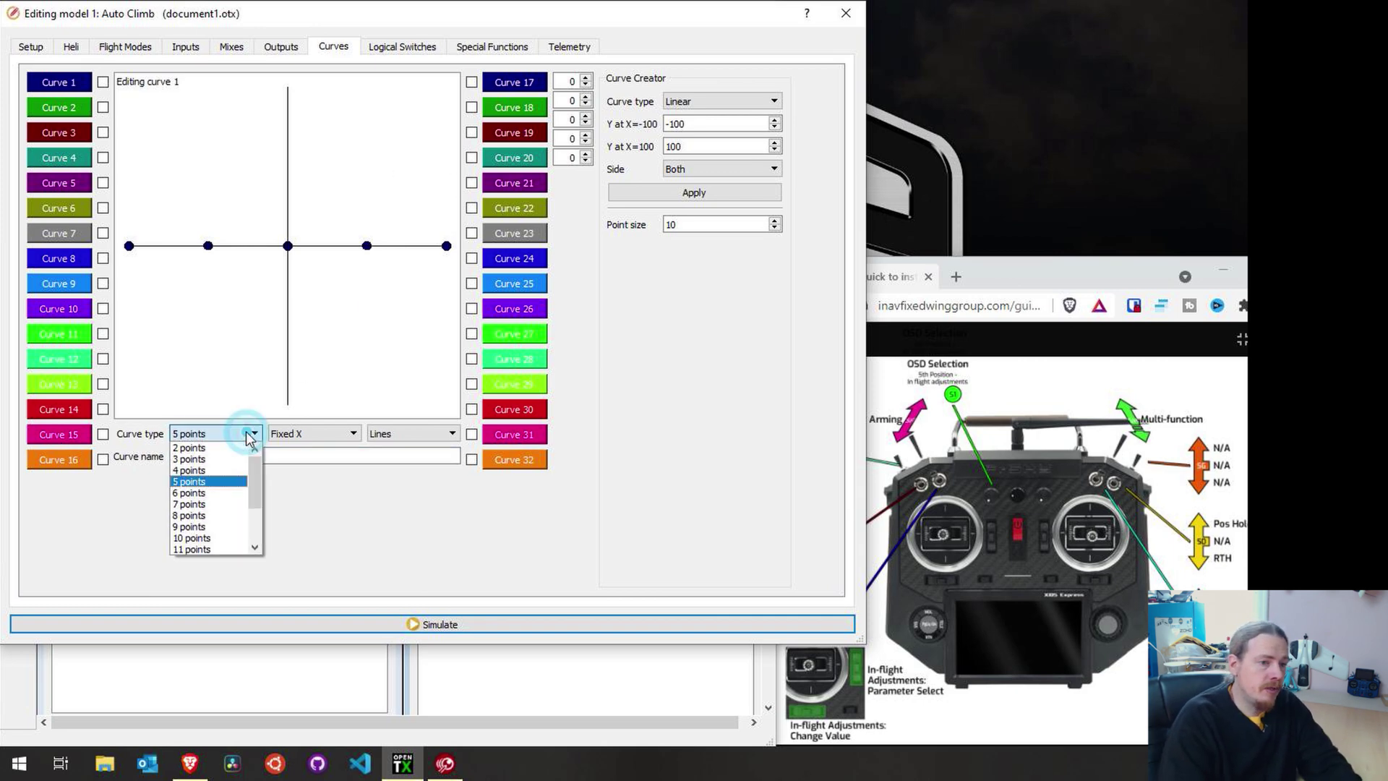
{"action": "left_click", "coordinate": [217, 455]}
{"action": "left_click", "coordinate": [572, 83]}
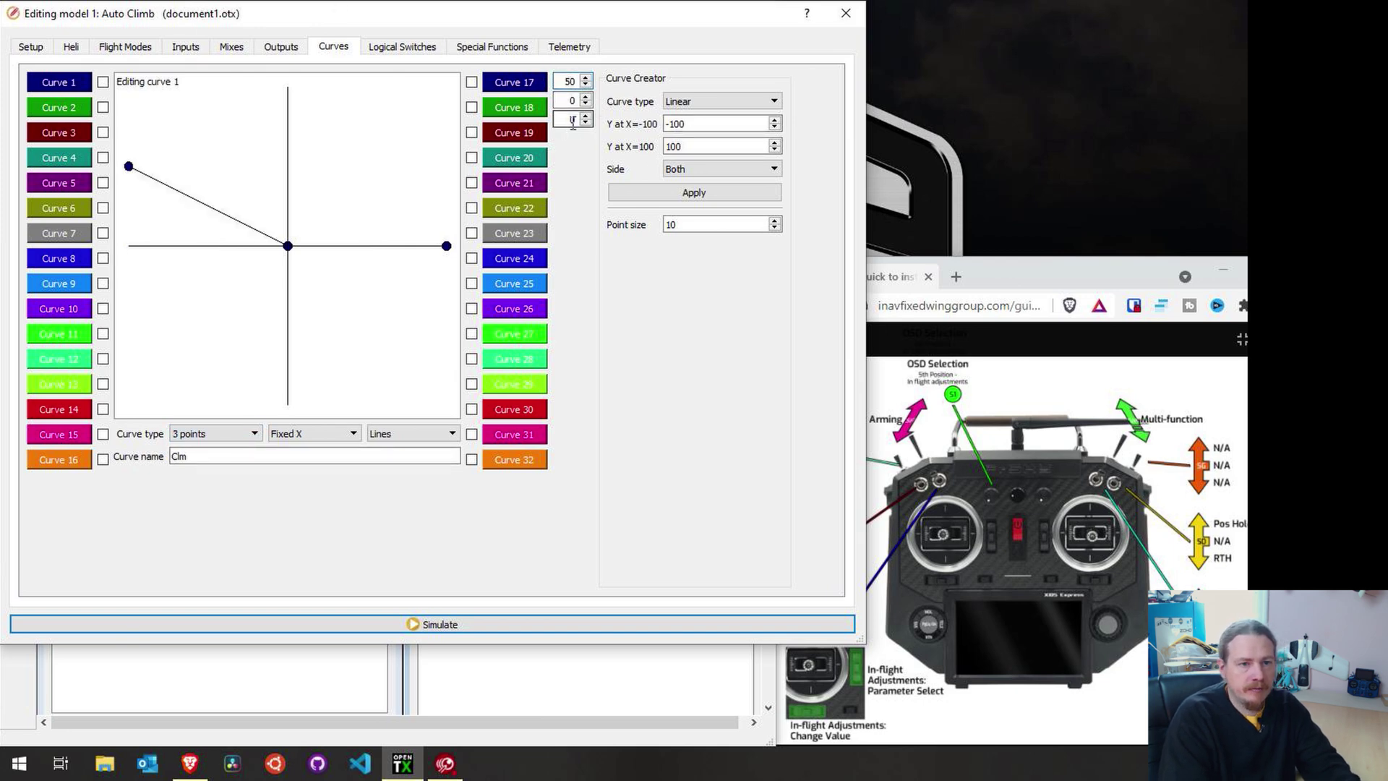
{"action": "type", "text": "-100"}
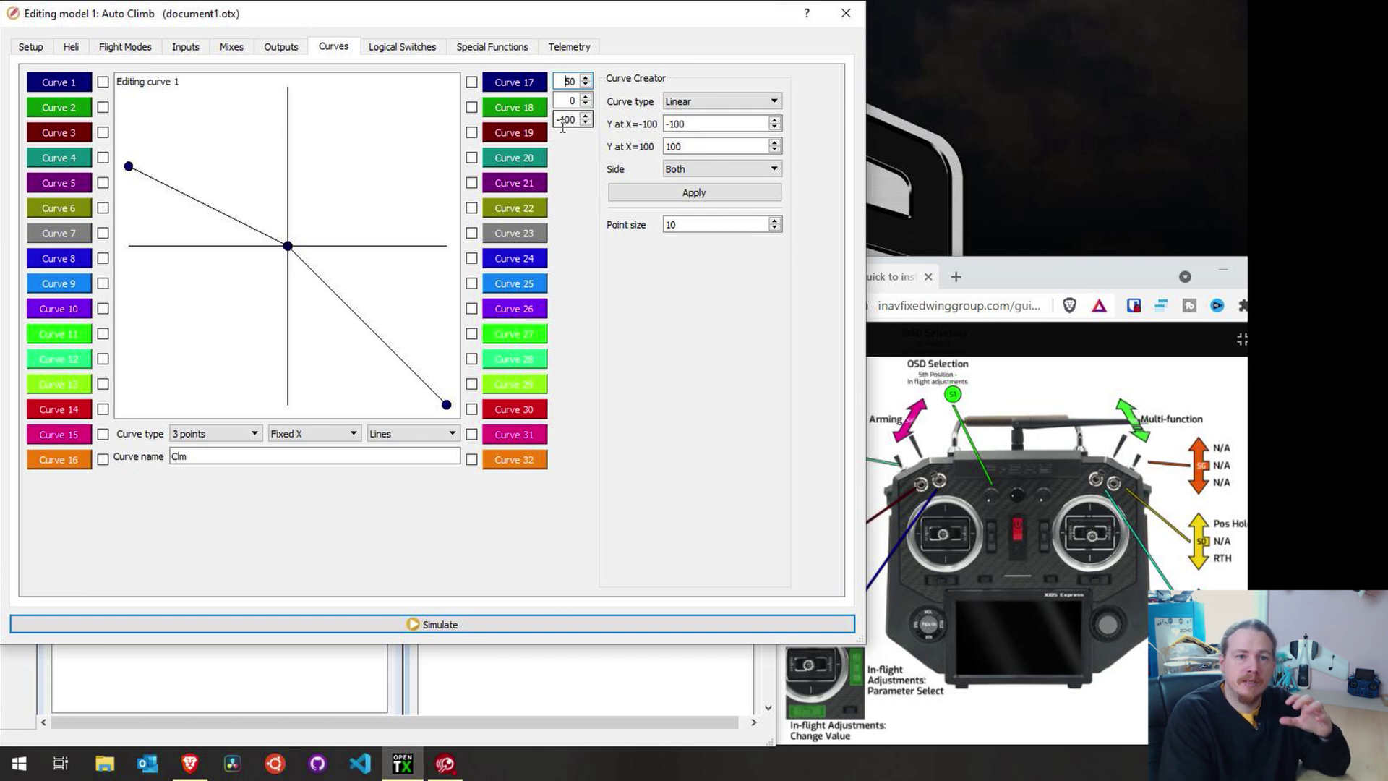
{"action": "double_click", "coordinate": [569, 81]}
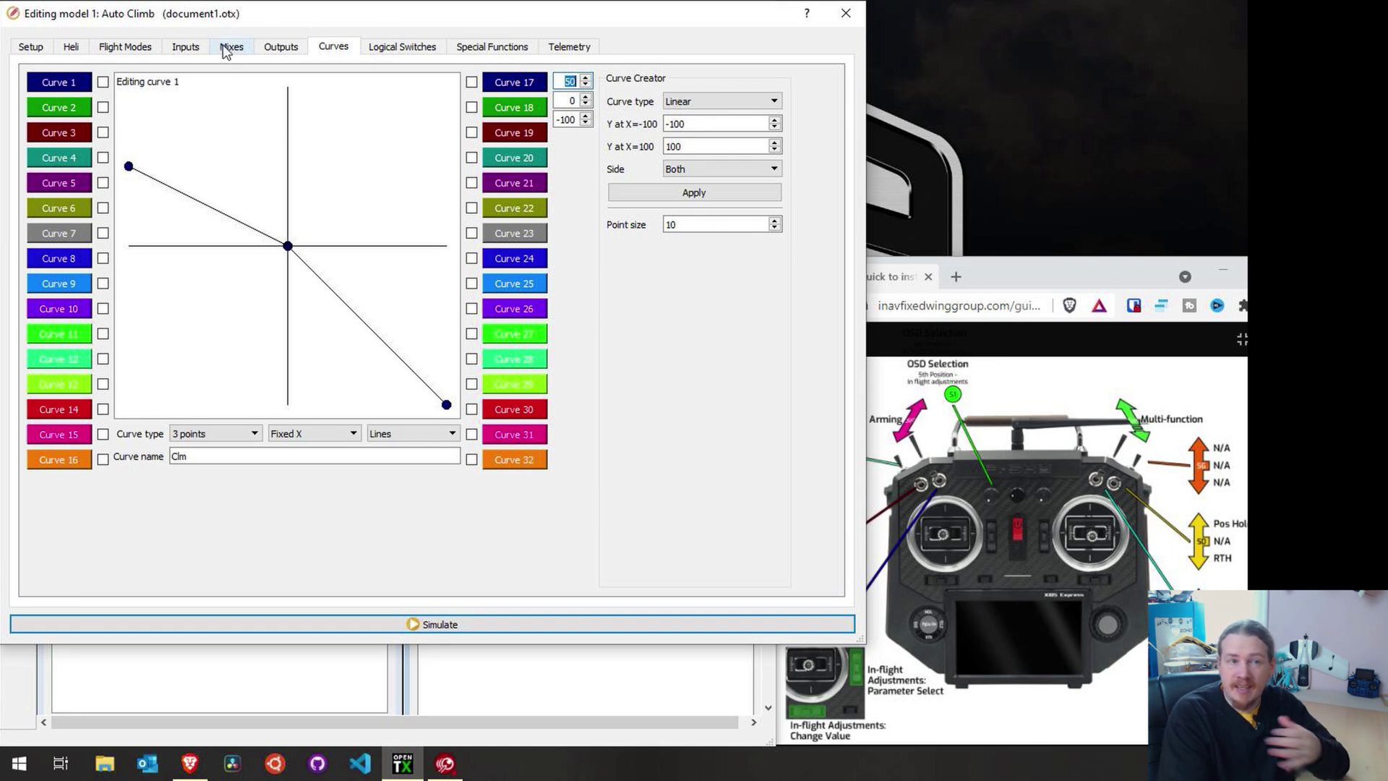
Create input I25 named 'Clm' with line name 'Climb'
{"action": "left_click", "coordinate": [182, 49]}
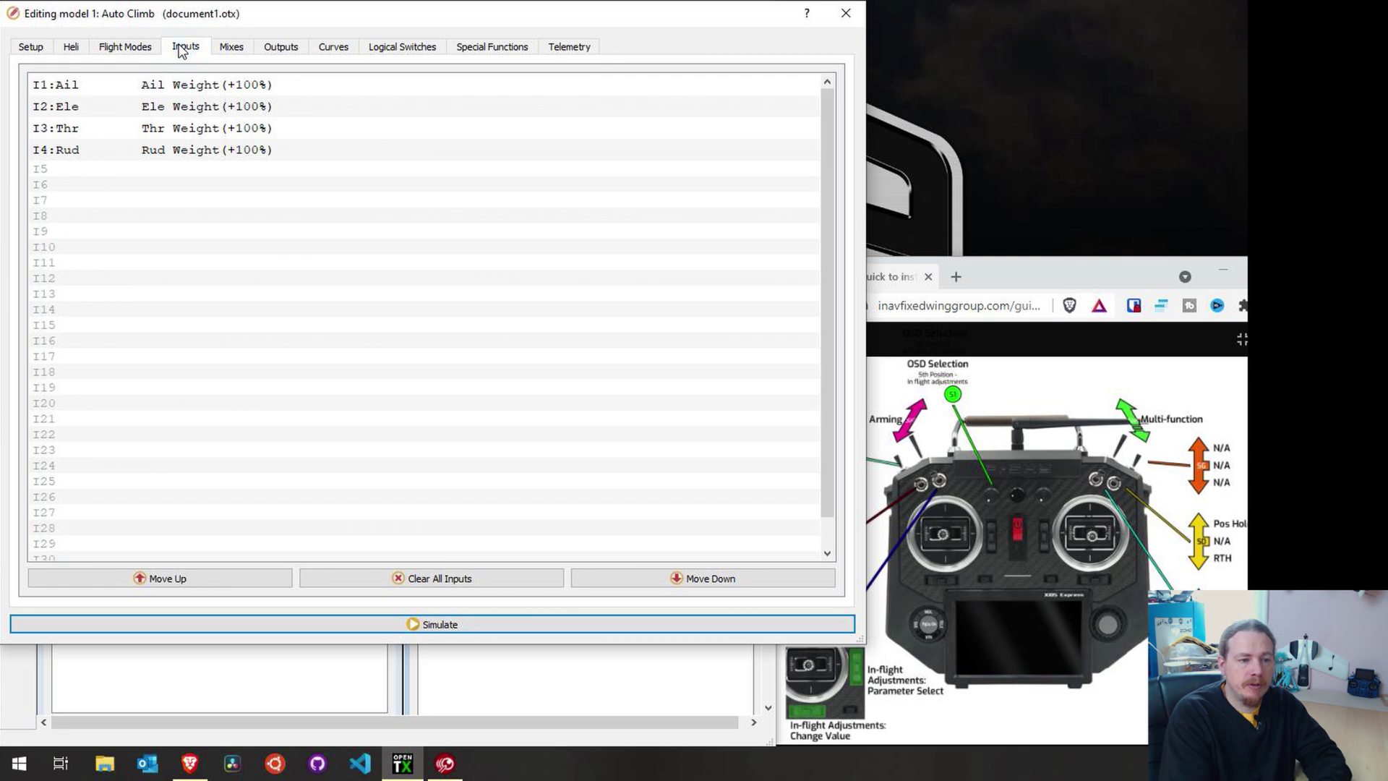
{"action": "double_click", "coordinate": [90, 478]}
{"action": "type", "text": "Cl"}
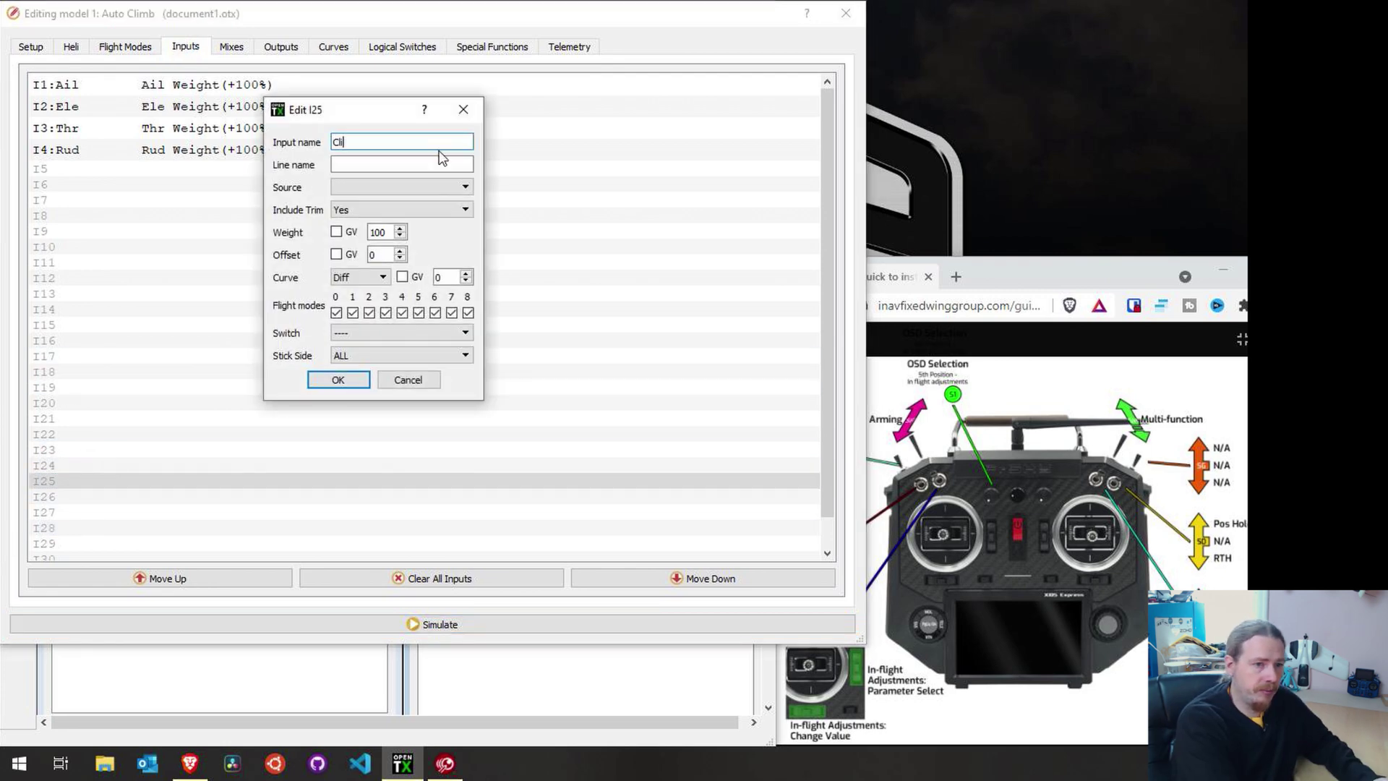
{"action": "type", "text": "m"}
{"action": "key", "text": "Tab"}
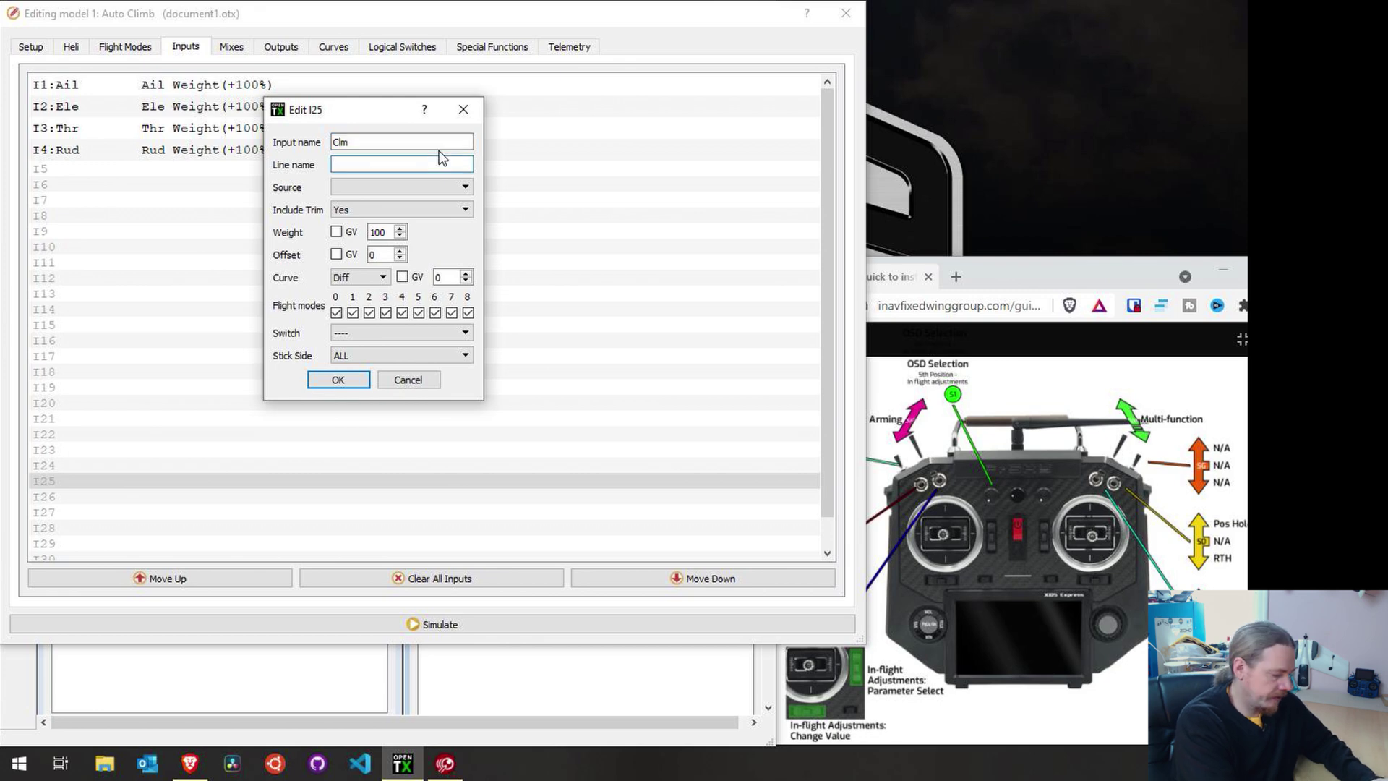
{"action": "type", "text": "Climb"}
Feed input I25 from the LS slider through curve CV1:Clm and confirm it
{"action": "left_click", "coordinate": [443, 187]}
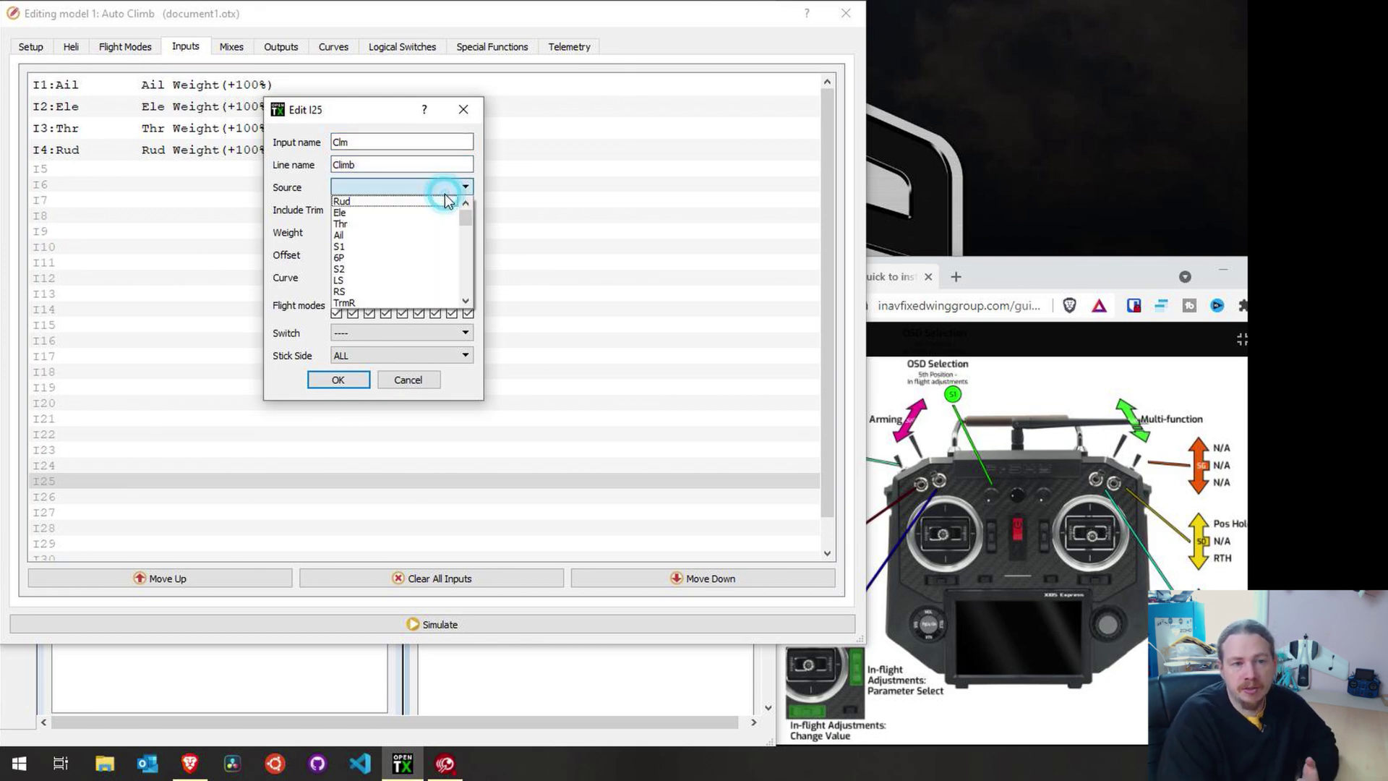
{"action": "left_click", "coordinate": [356, 280]}
{"action": "left_click", "coordinate": [359, 277]}
{"action": "left_click", "coordinate": [353, 314]}
{"action": "left_click", "coordinate": [440, 278]}
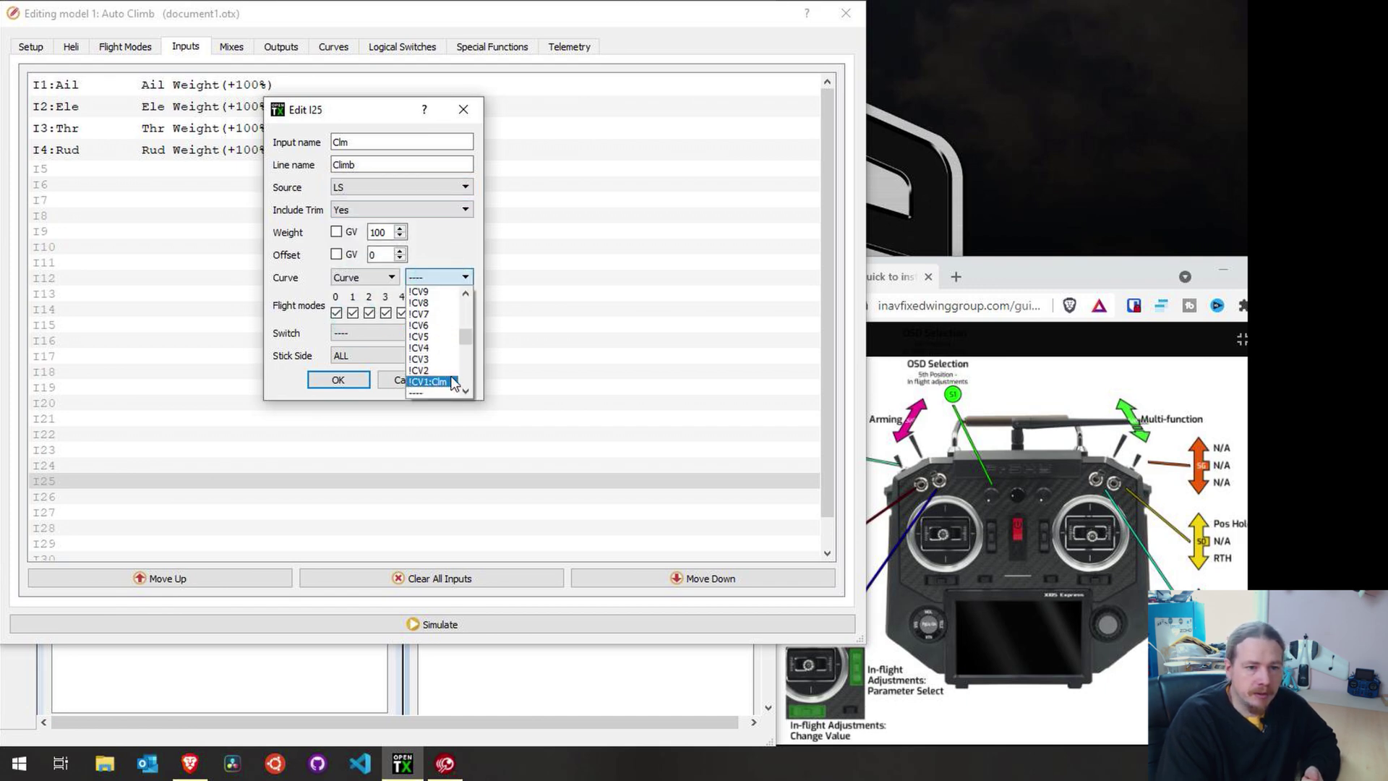
{"action": "left_click", "coordinate": [440, 395]}
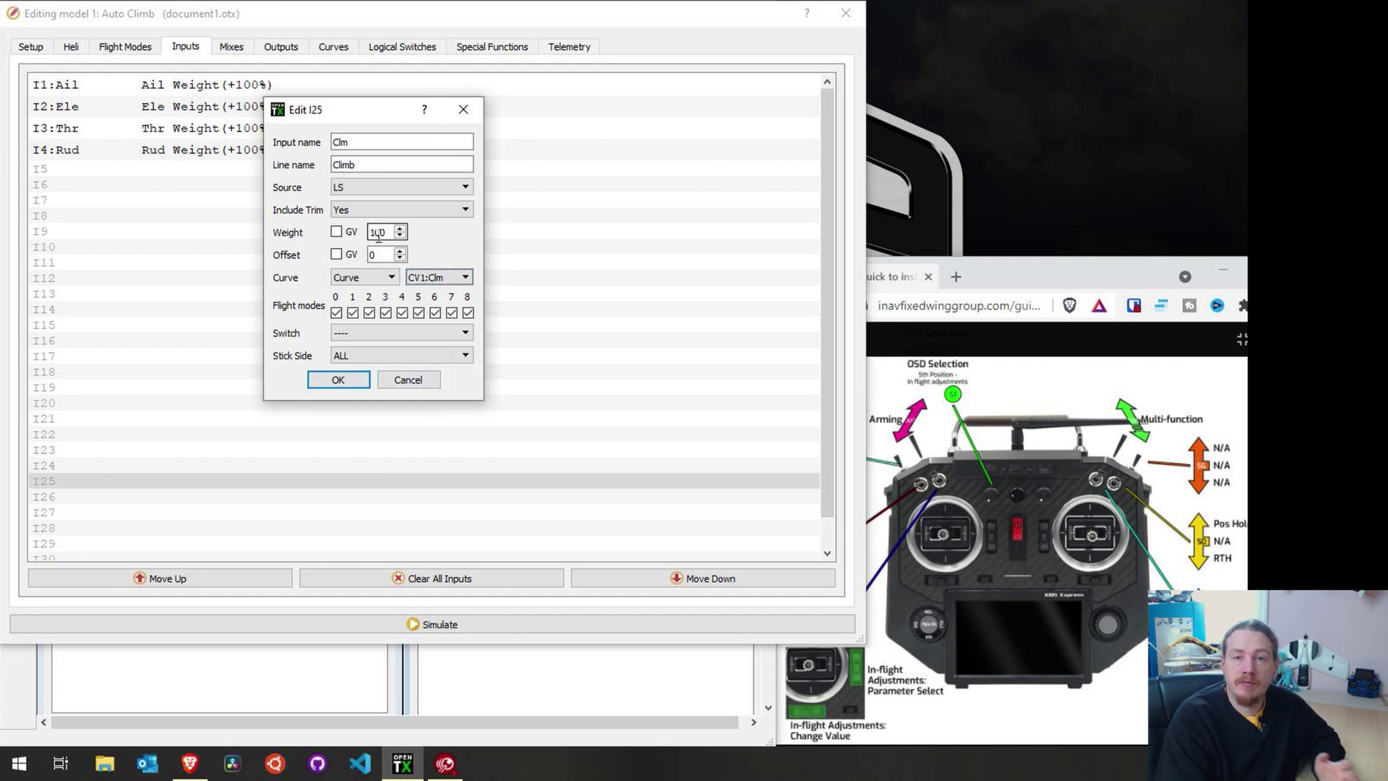
{"action": "left_click", "coordinate": [333, 379]}
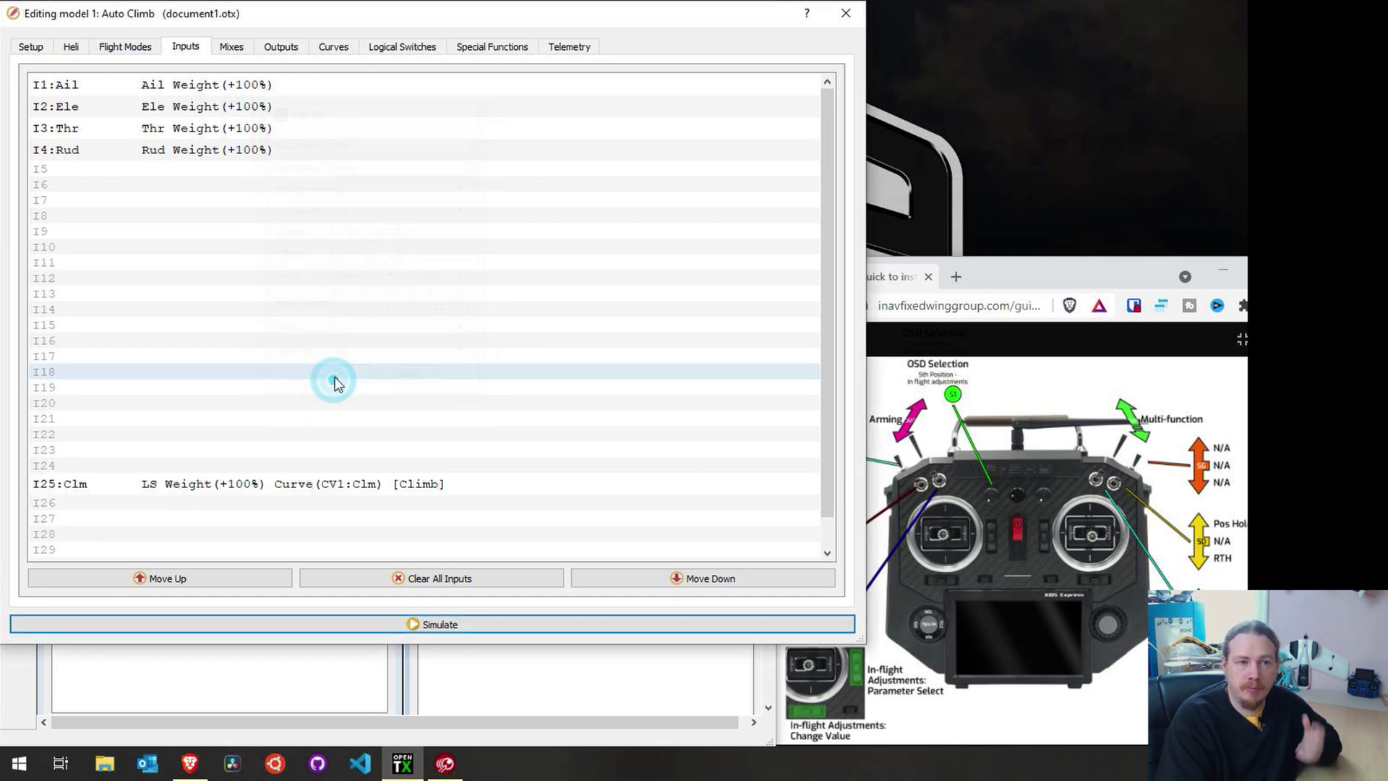
Switch CH2's Climb mix source to I25:Clm and change its weight from 40 to 50
{"action": "left_click", "coordinate": [230, 48]}
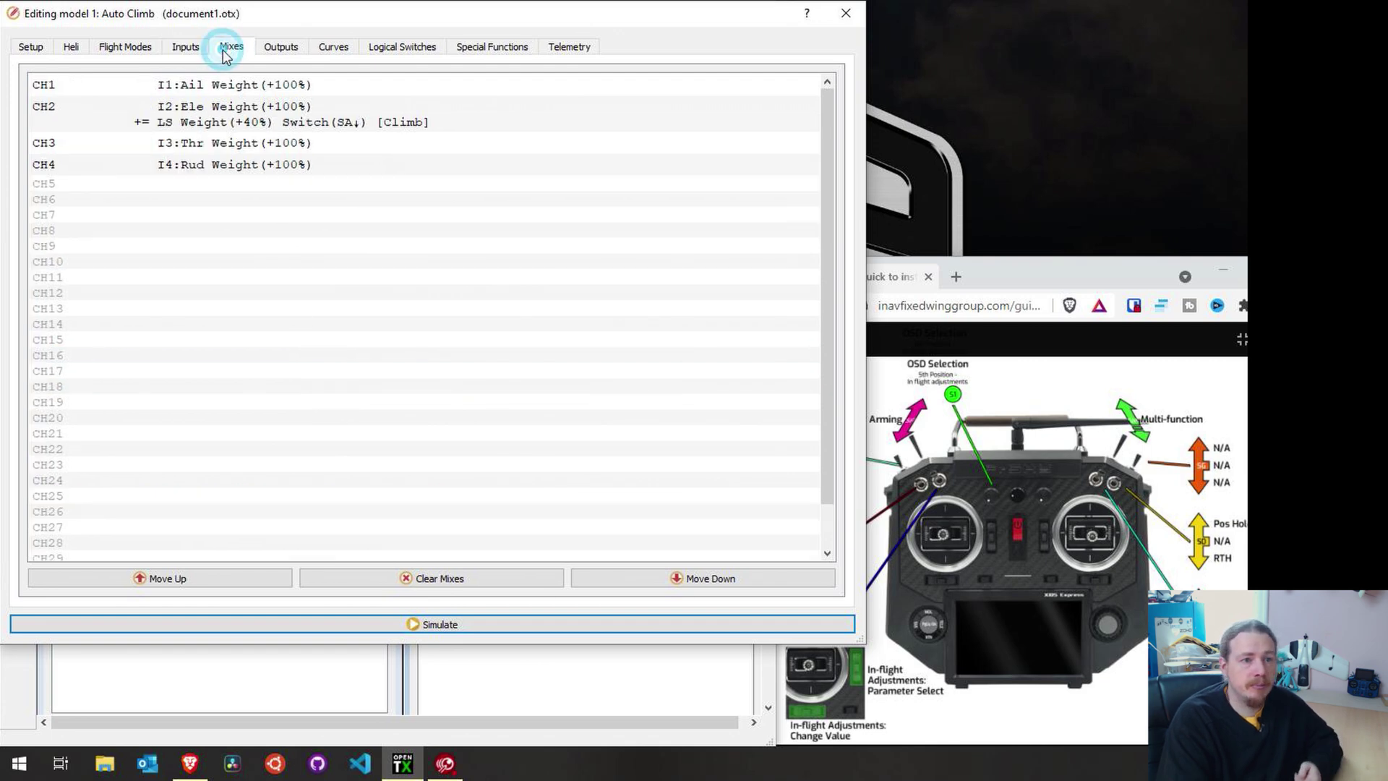
{"action": "double_click", "coordinate": [318, 124]}
{"action": "left_click", "coordinate": [349, 142]}
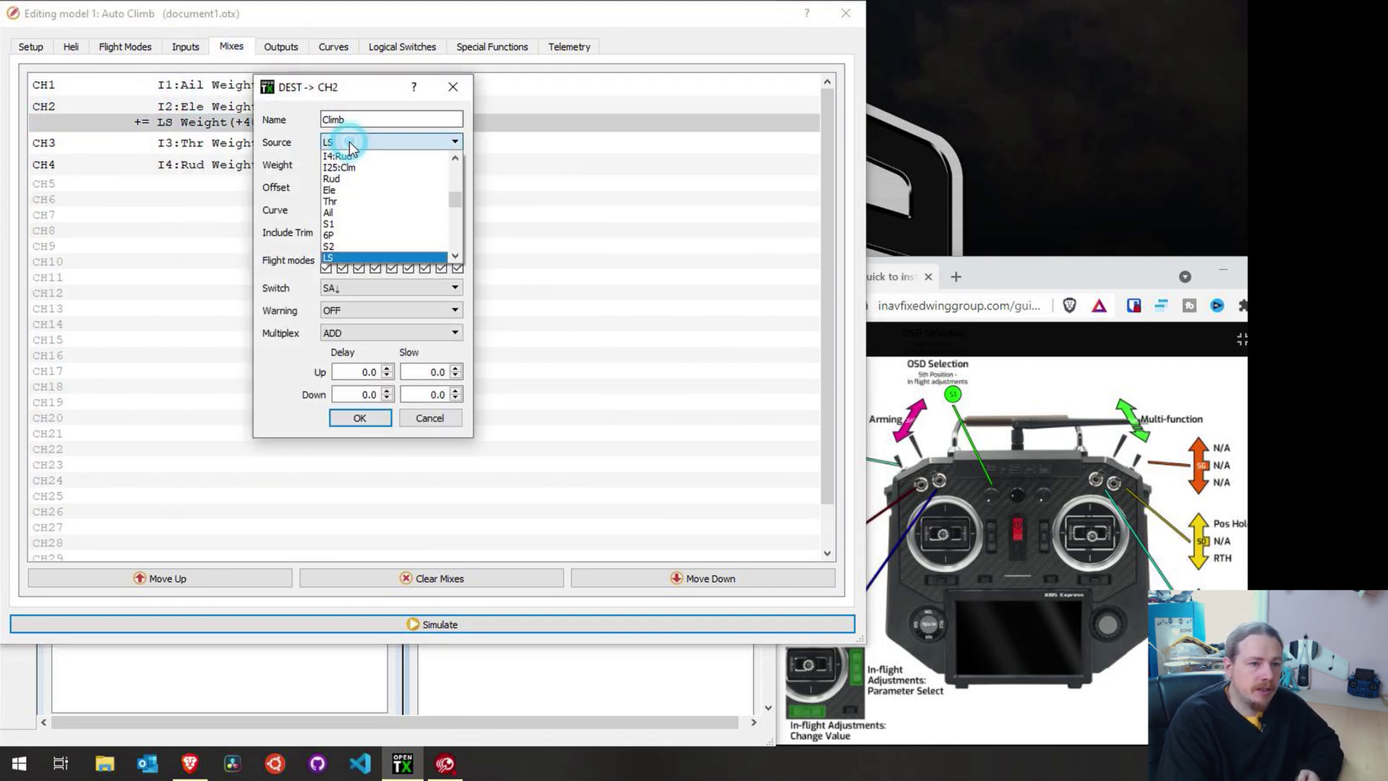
{"action": "left_click", "coordinate": [354, 169]}
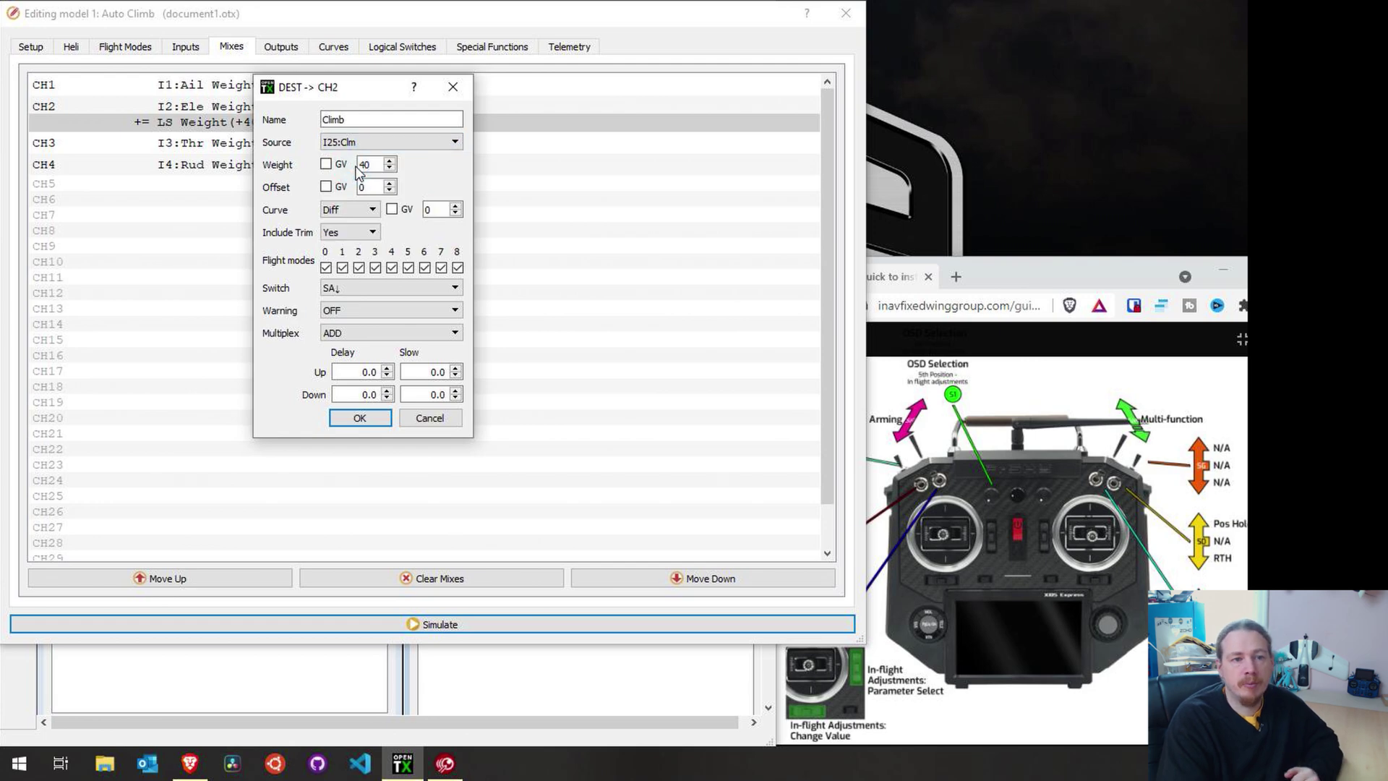
{"action": "double_click", "coordinate": [365, 164]}
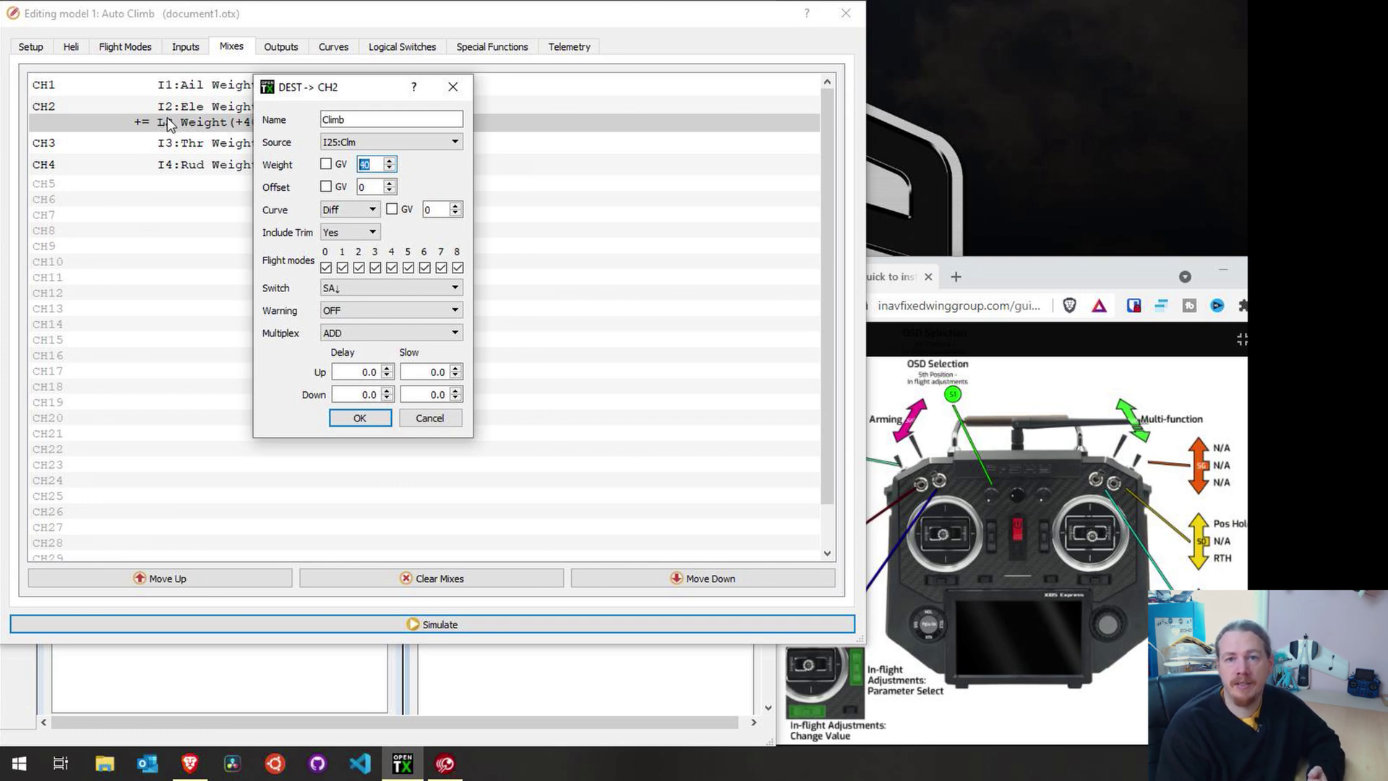
{"action": "type", "text": "50"}
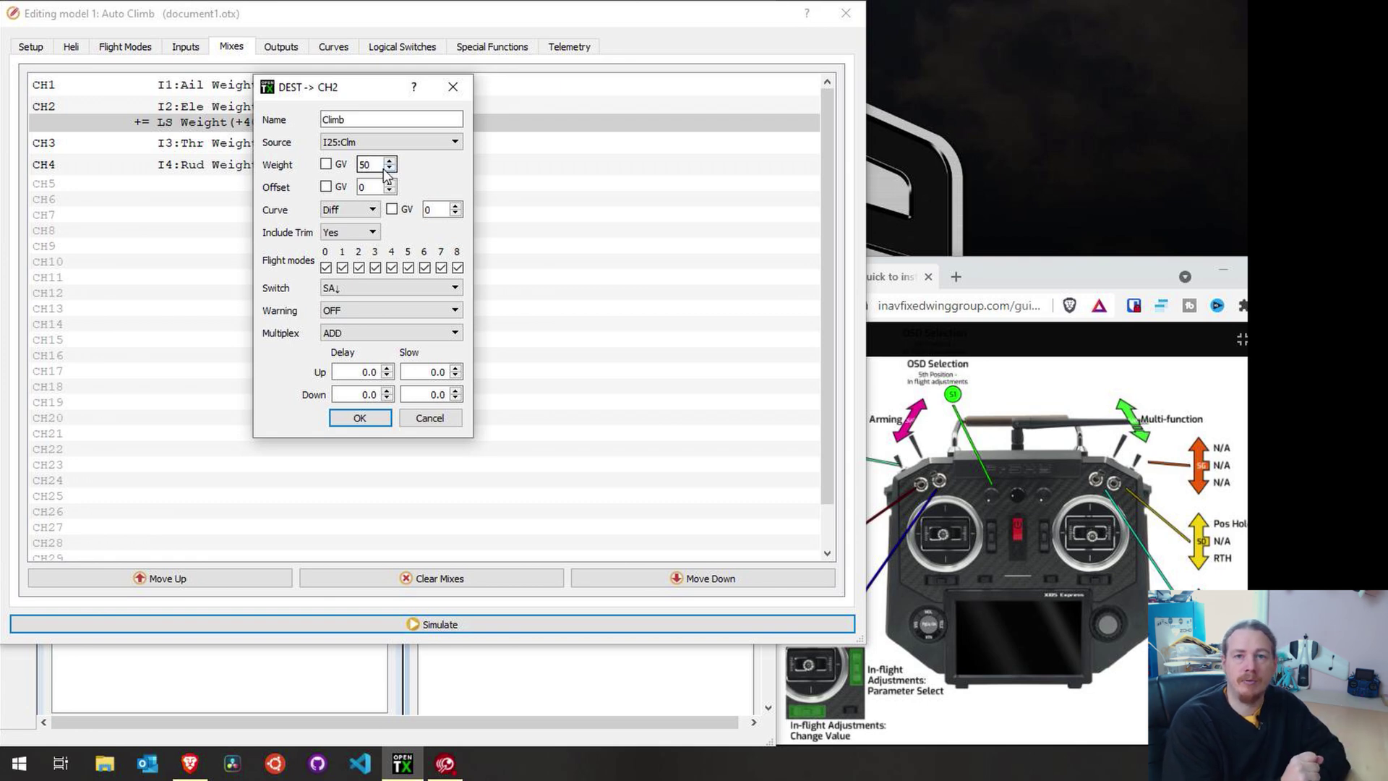
{"action": "left_click", "coordinate": [359, 419]}
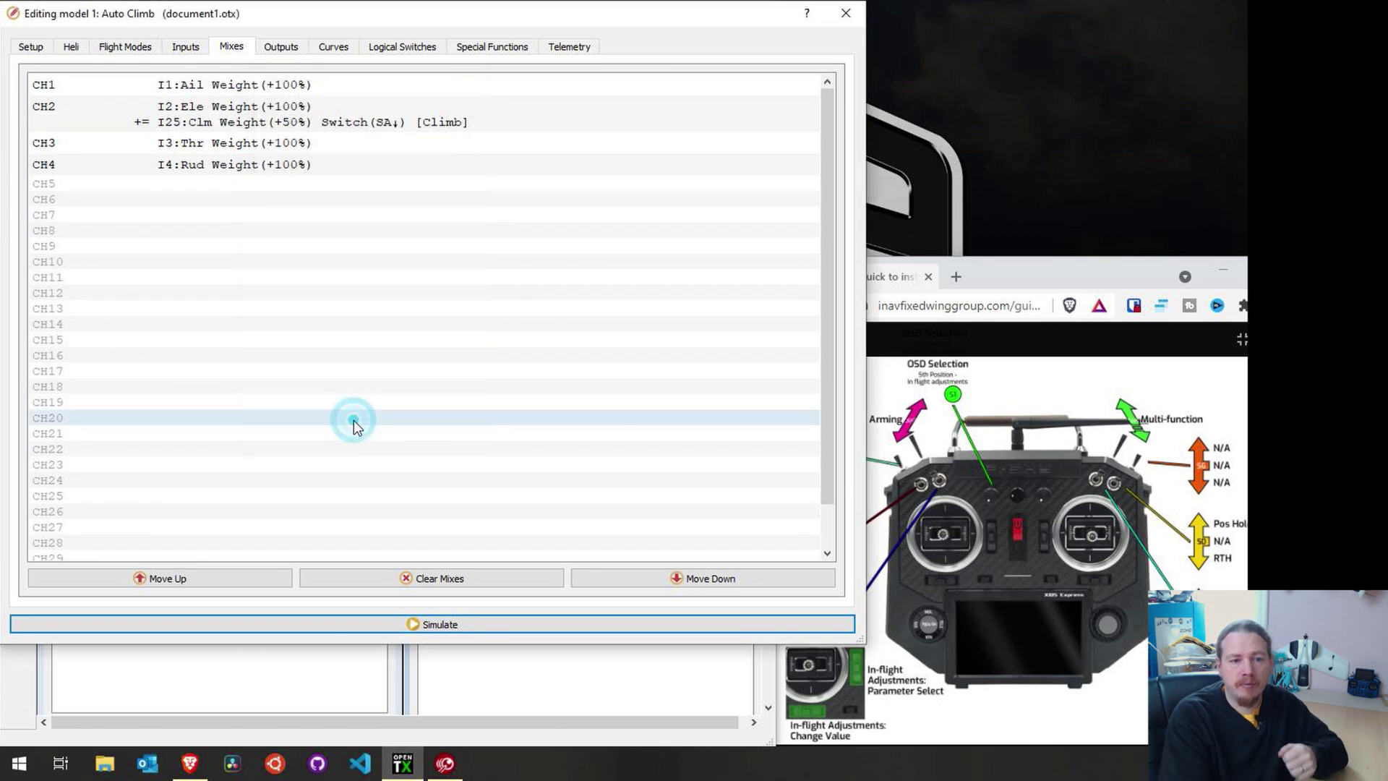
In the simulator, sweep the LS slider up and down; CH2 reads -50% at the top
{"action": "left_click", "coordinate": [436, 622]}
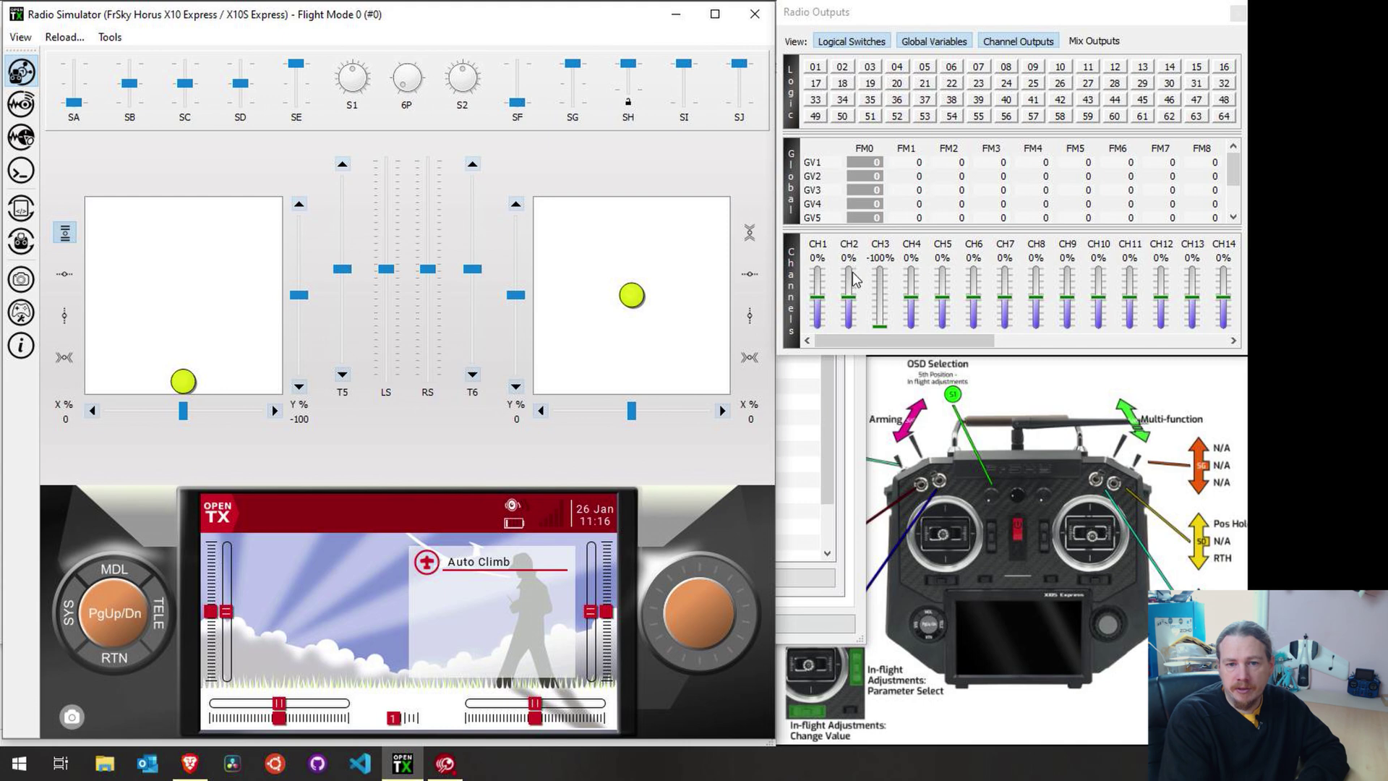
{"action": "left_click_drag", "start_coordinate": [632, 296], "coordinate": [636, 224]}
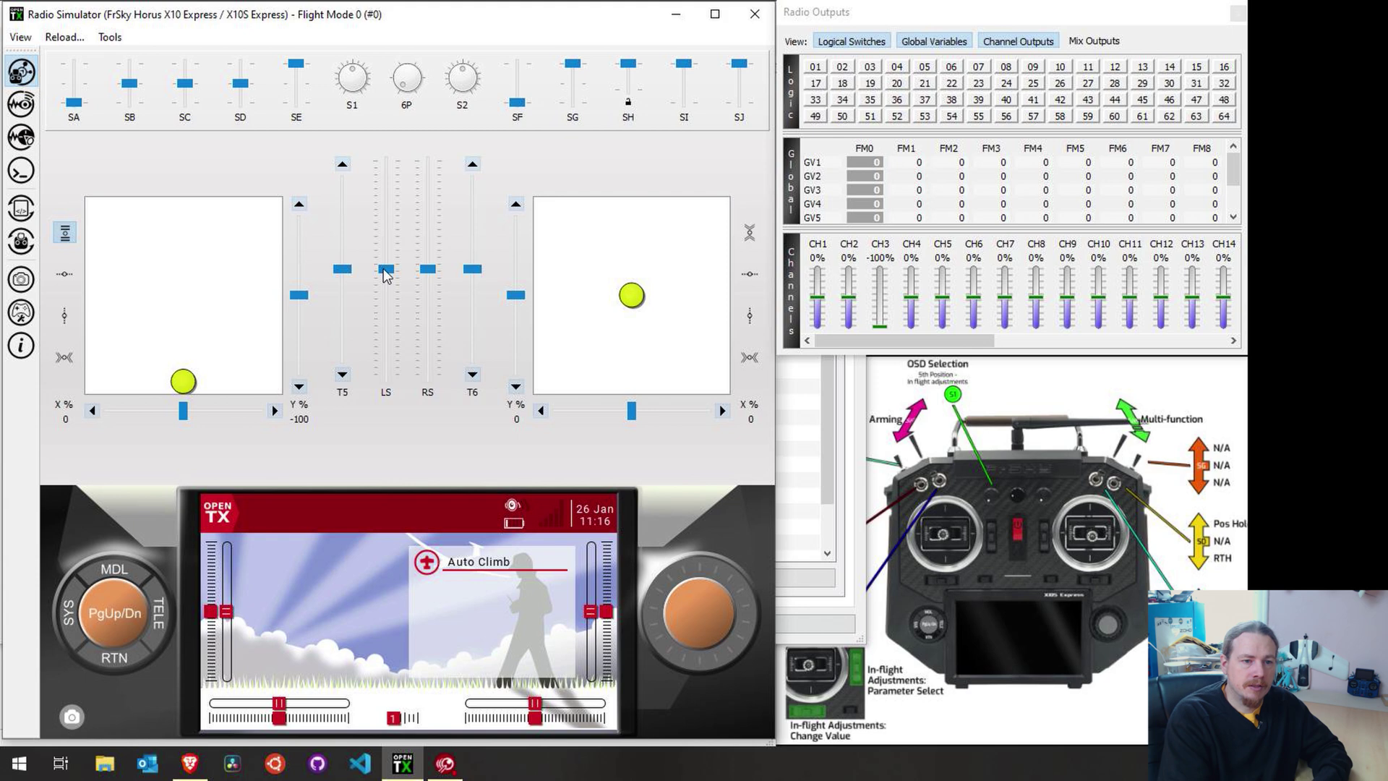
{"action": "left_click_drag", "start_coordinate": [387, 274], "coordinate": [391, 148]}
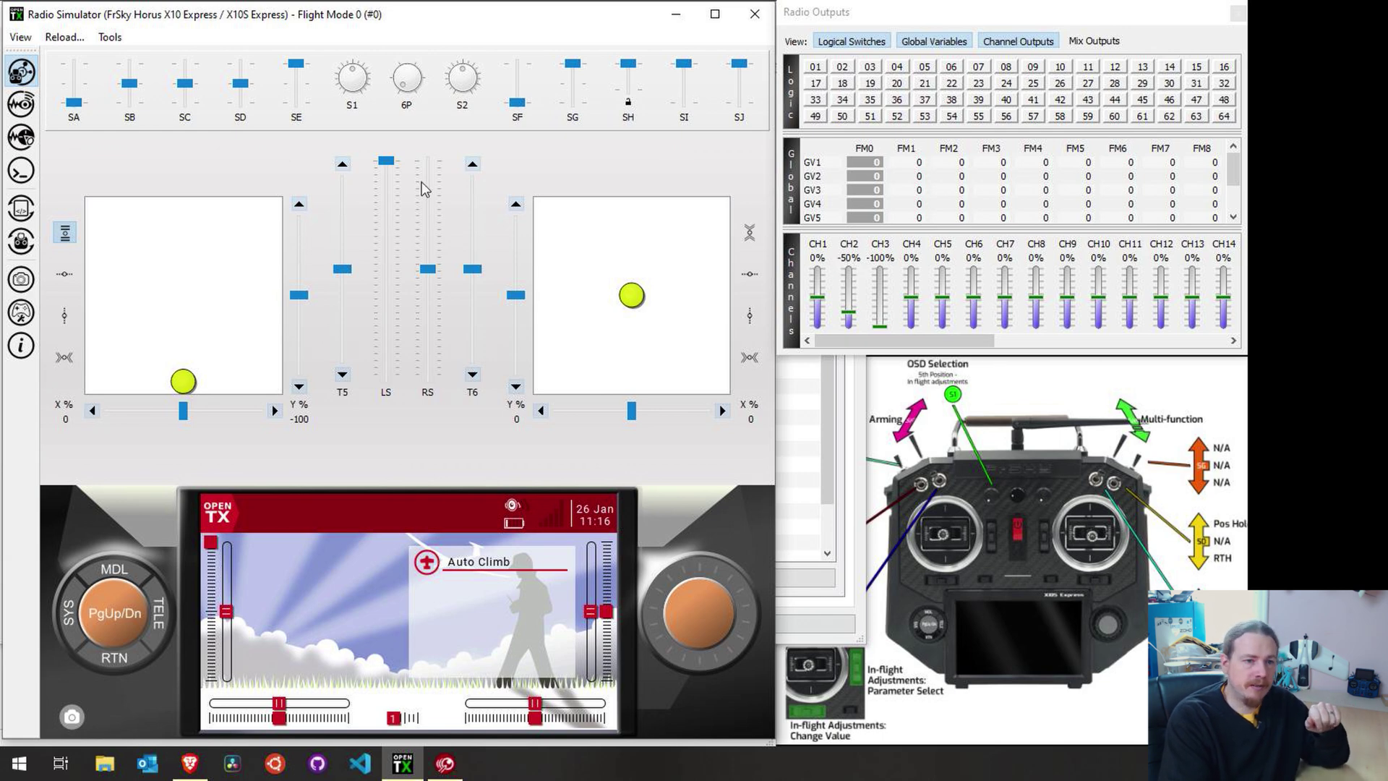
{"action": "left_click_drag", "start_coordinate": [390, 169], "coordinate": [383, 393]}
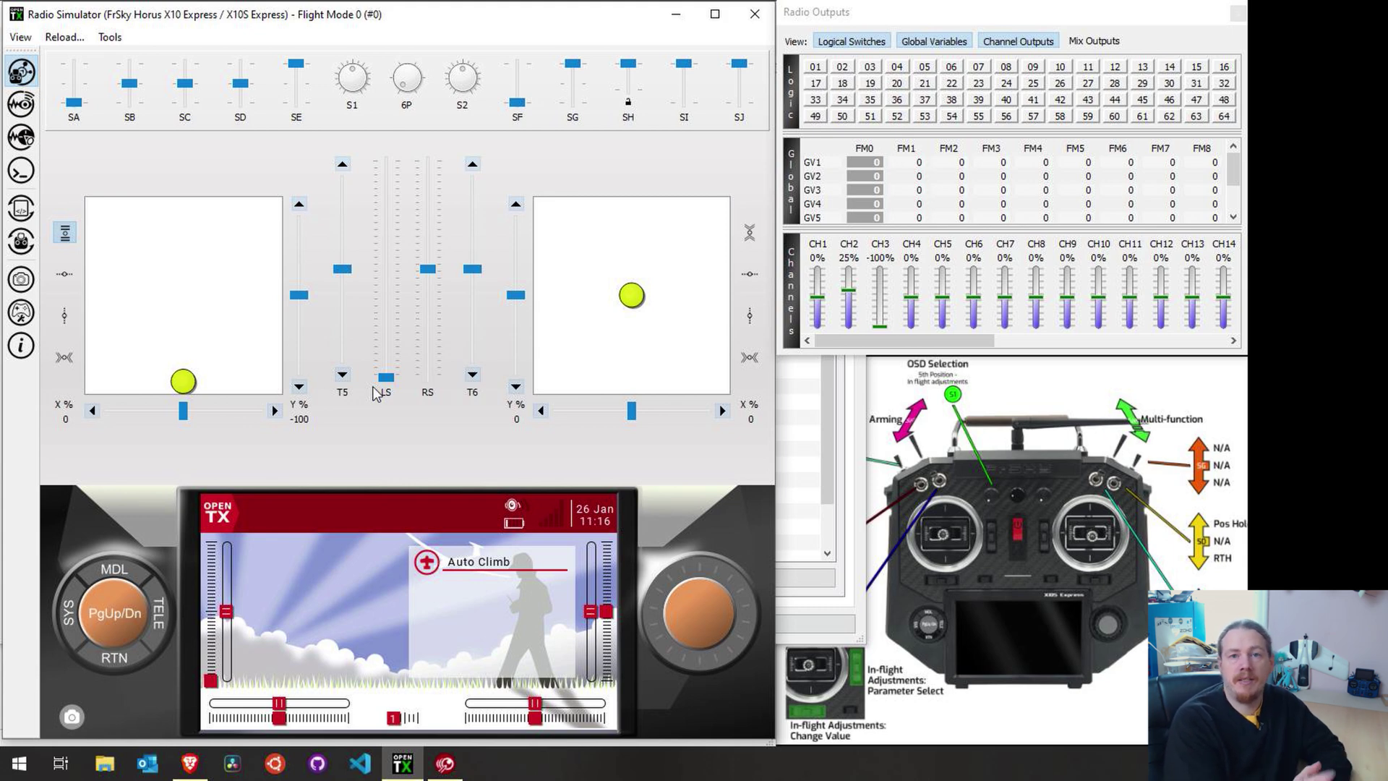
{"action": "left_click_drag", "start_coordinate": [386, 377], "coordinate": [391, 275]}
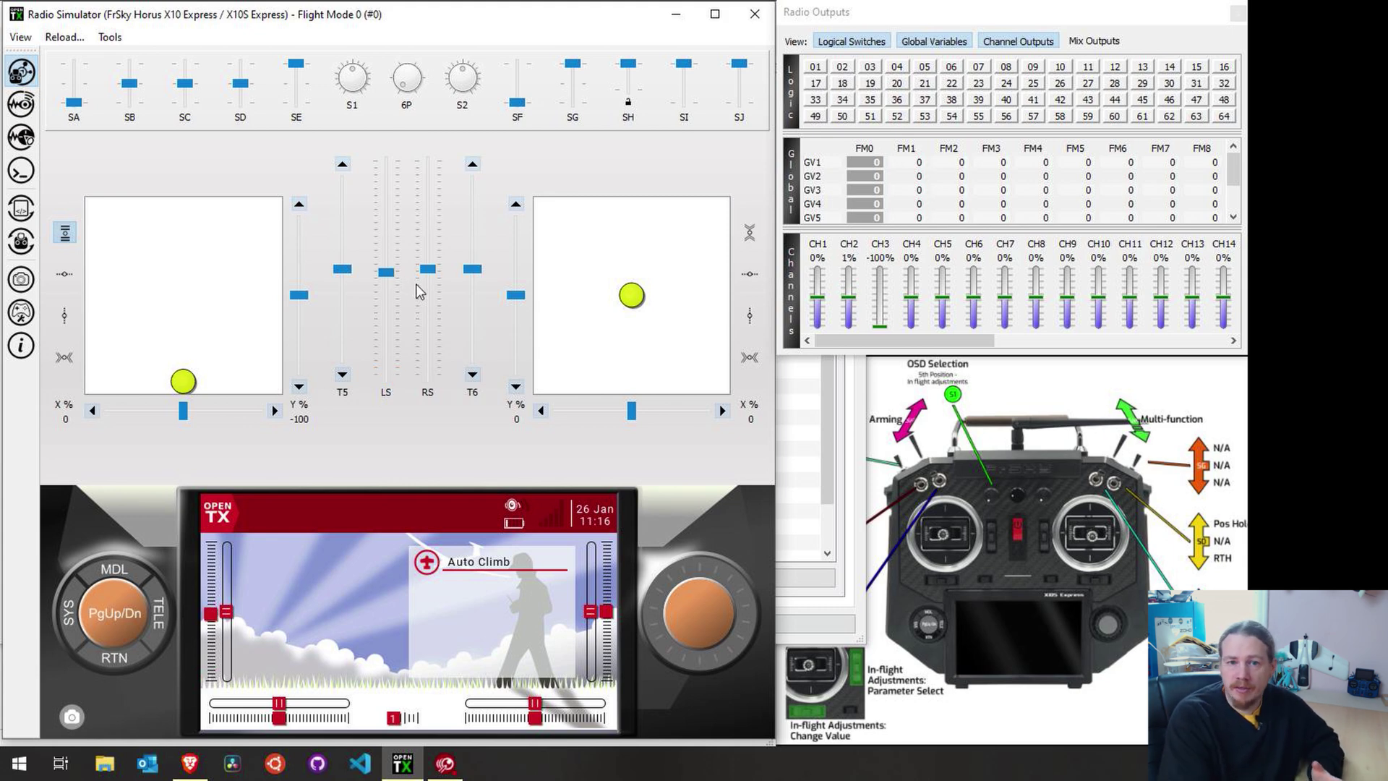
{"action": "left_click_drag", "start_coordinate": [386, 272], "coordinate": [390, 246]}
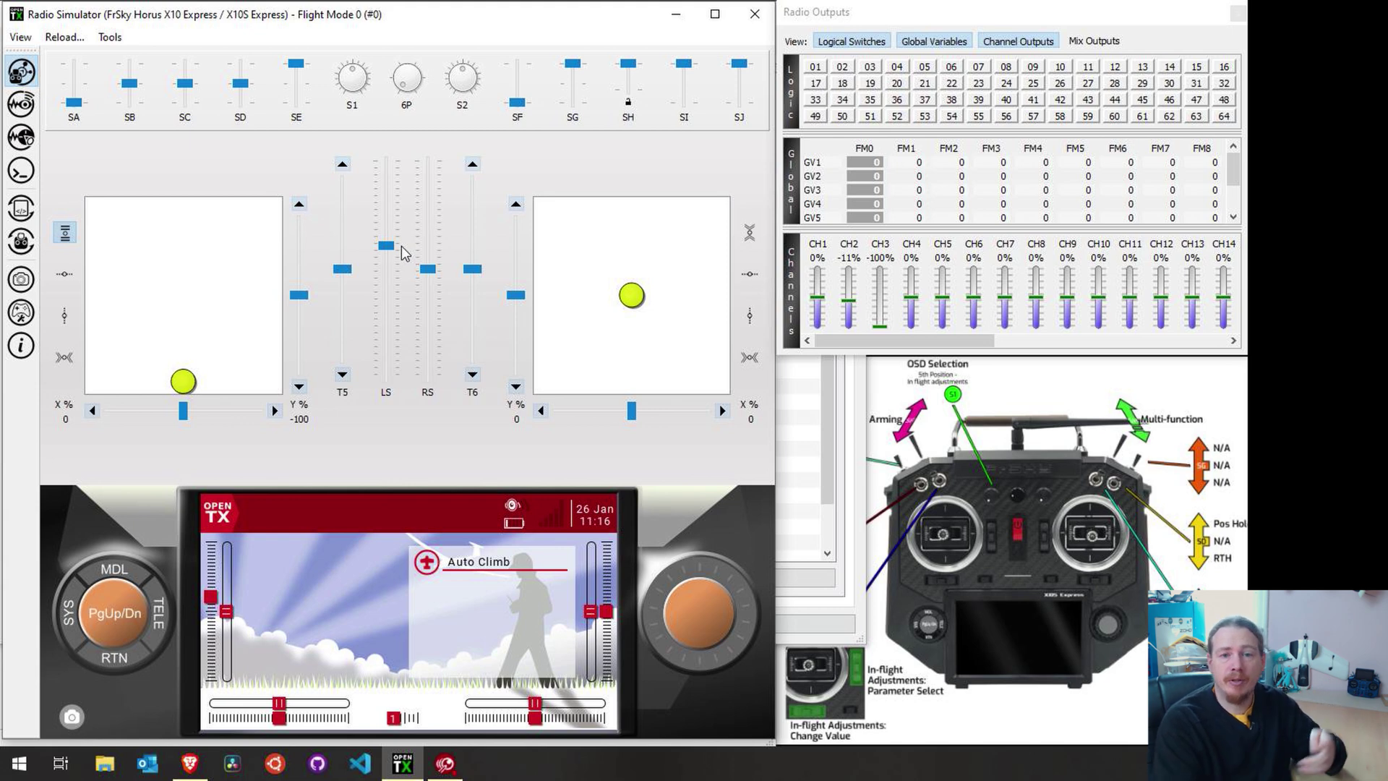
{"action": "left_click_drag", "start_coordinate": [387, 248], "coordinate": [380, 150]}
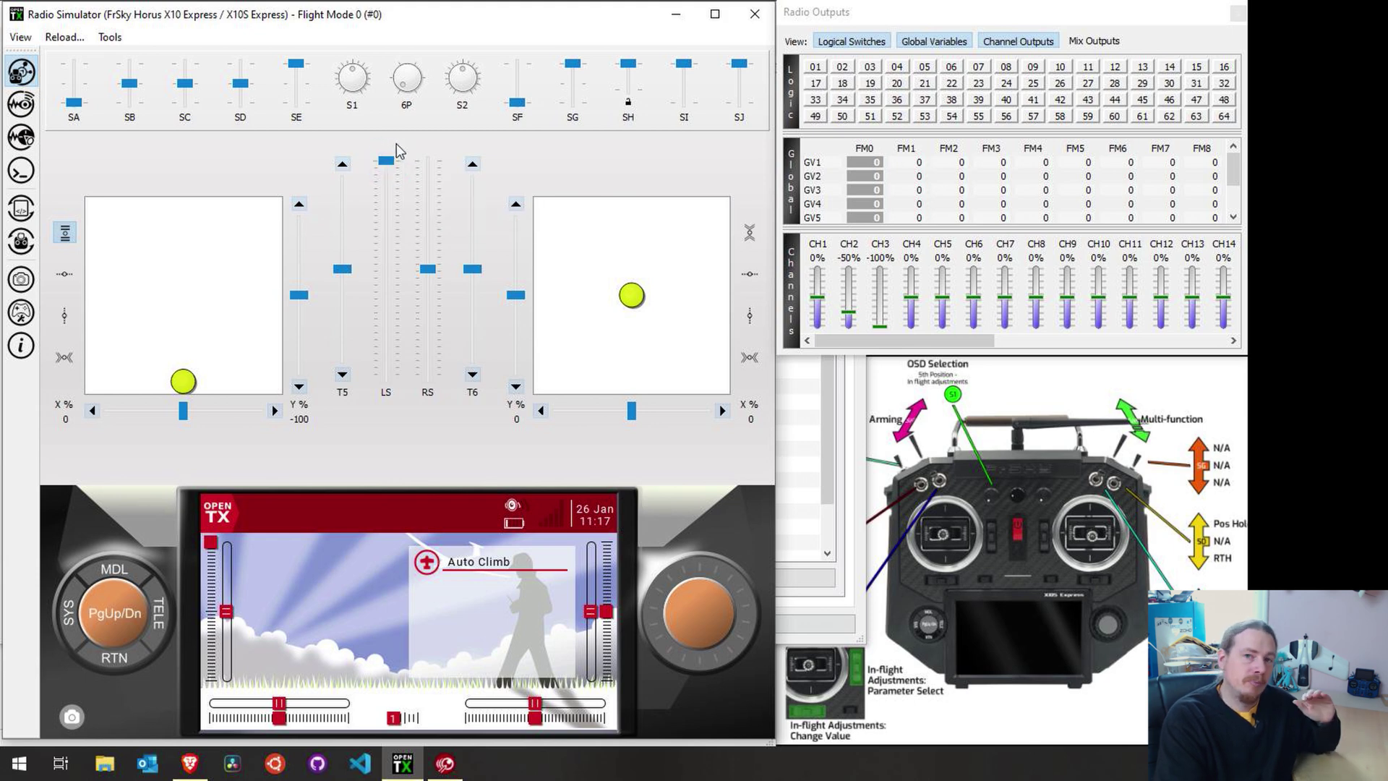
Switch input I25 Clm to the inverted curve !CV1:Clm
{"action": "left_click", "coordinate": [756, 15]}
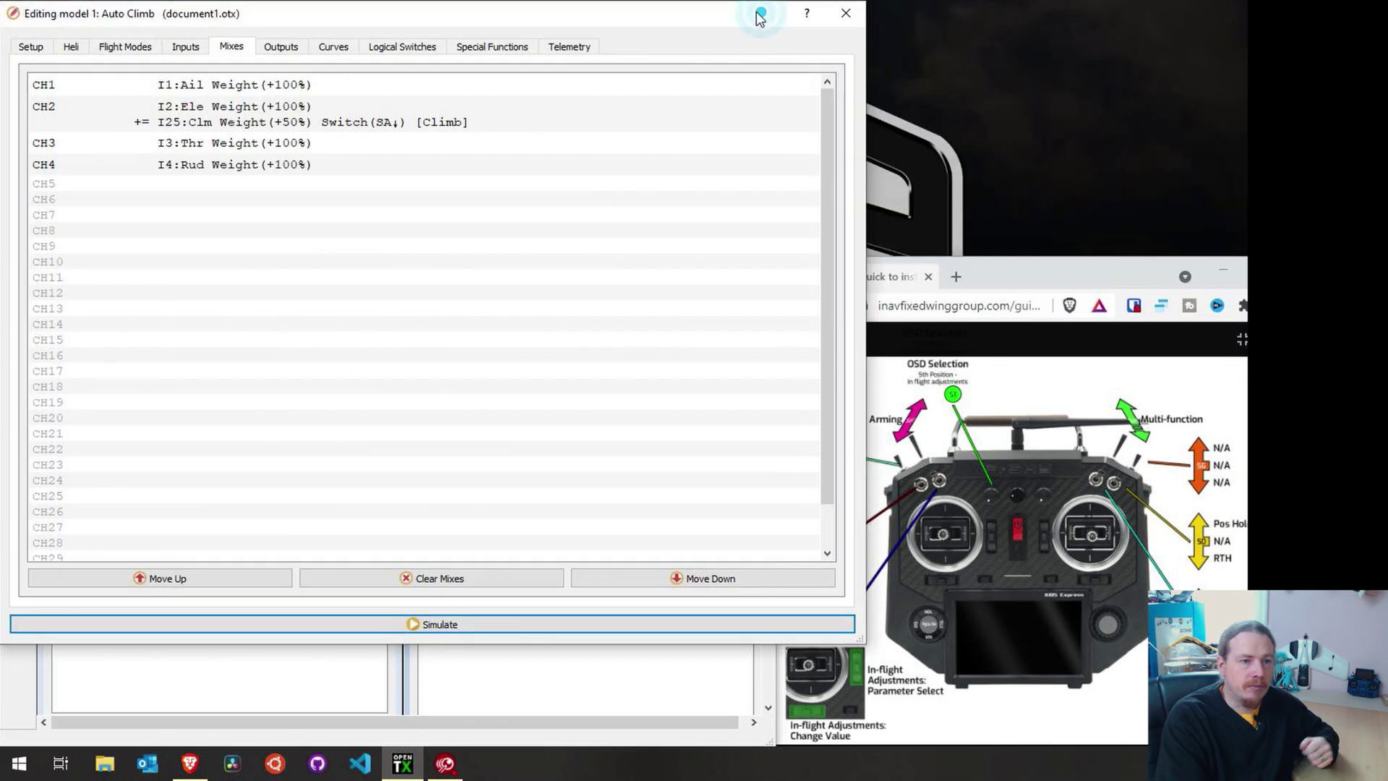
{"action": "left_click", "coordinate": [183, 48]}
{"action": "double_click", "coordinate": [401, 484]}
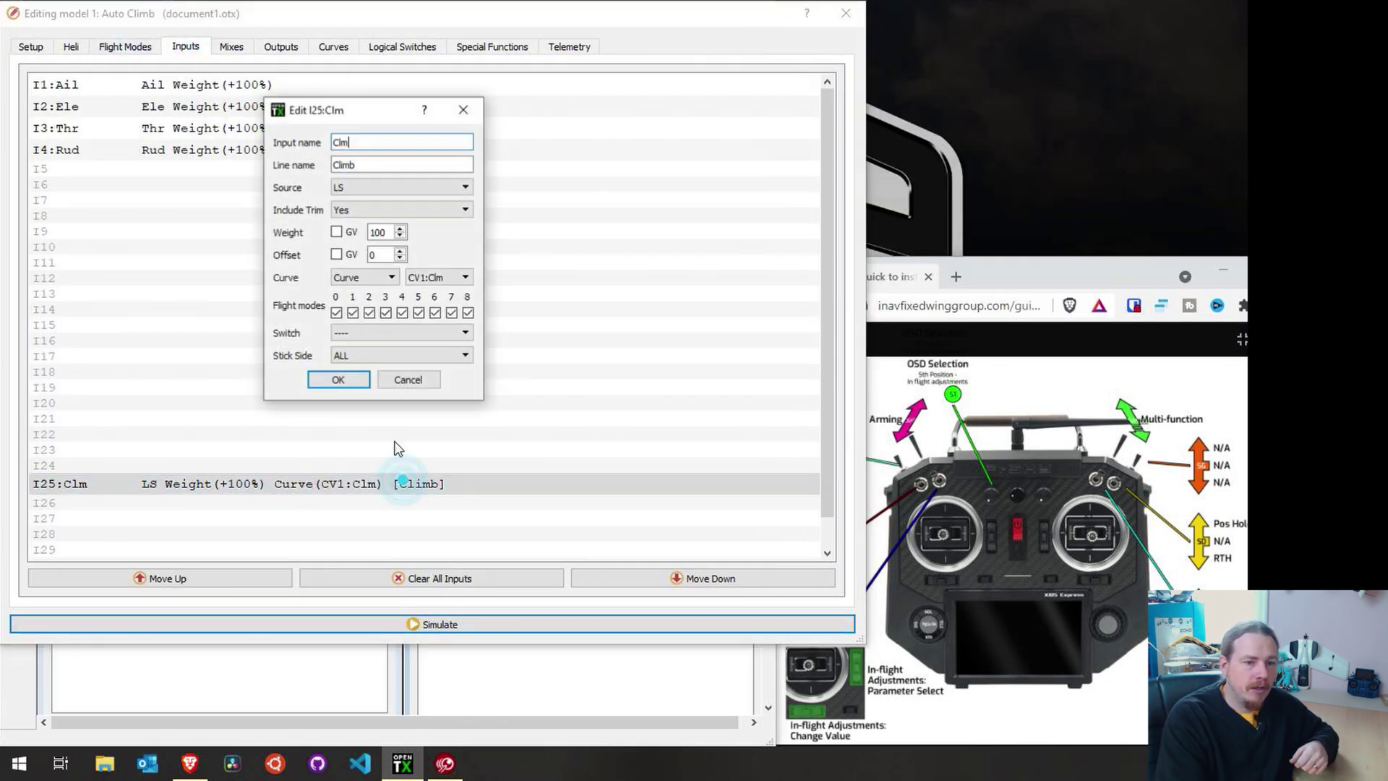
{"action": "left_click", "coordinate": [465, 276]}
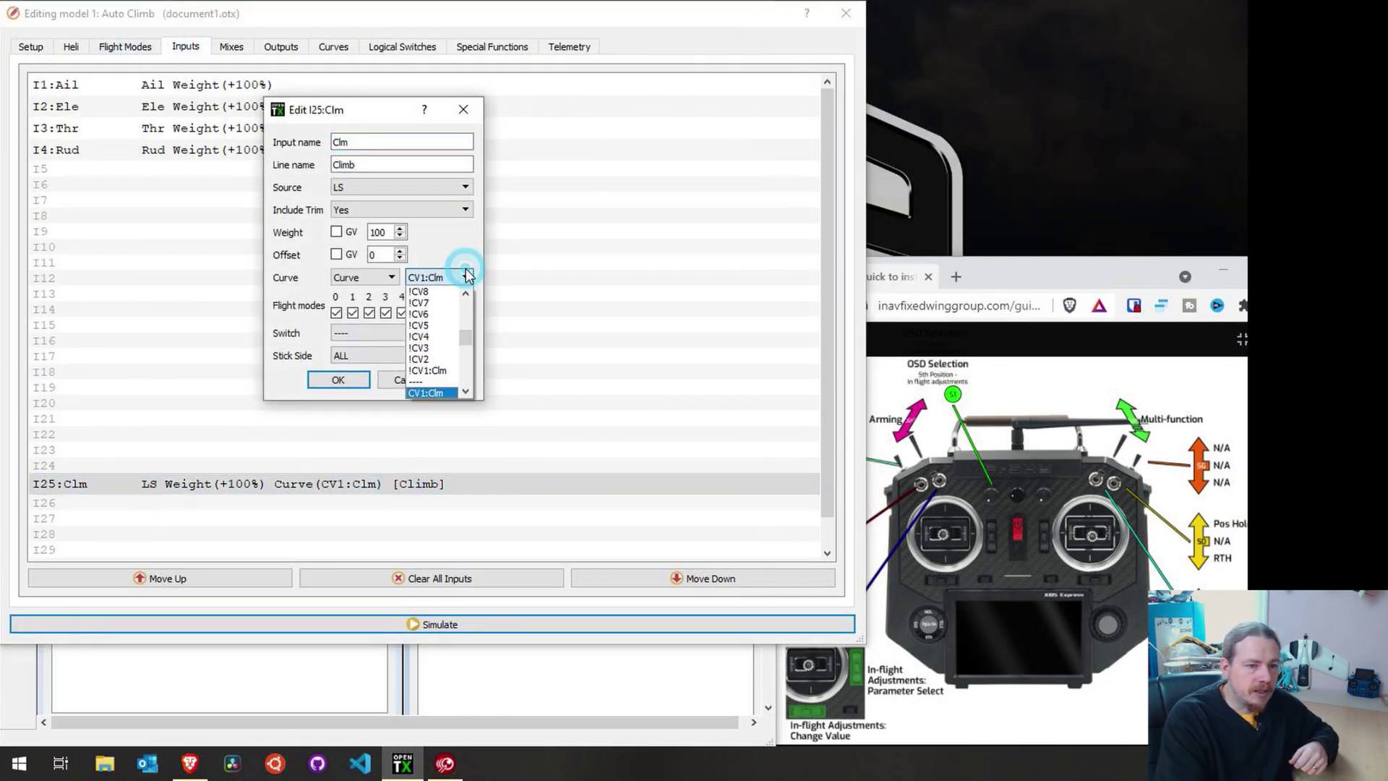
{"action": "left_click", "coordinate": [434, 371]}
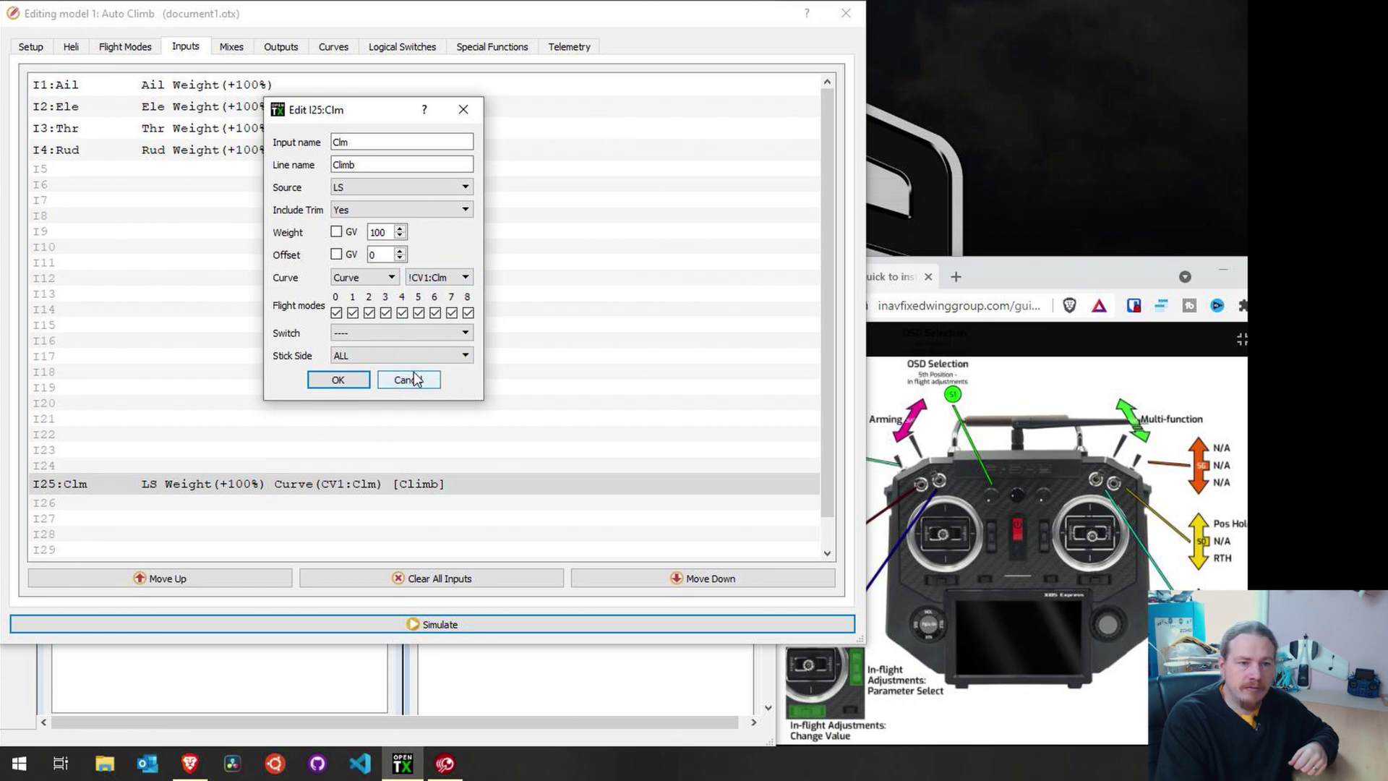
{"action": "left_click", "coordinate": [337, 380]}
Rerun the simulator and sweep LS, with CH2 swinging between 25% and -50%, then close it
{"action": "left_click", "coordinate": [453, 623]}
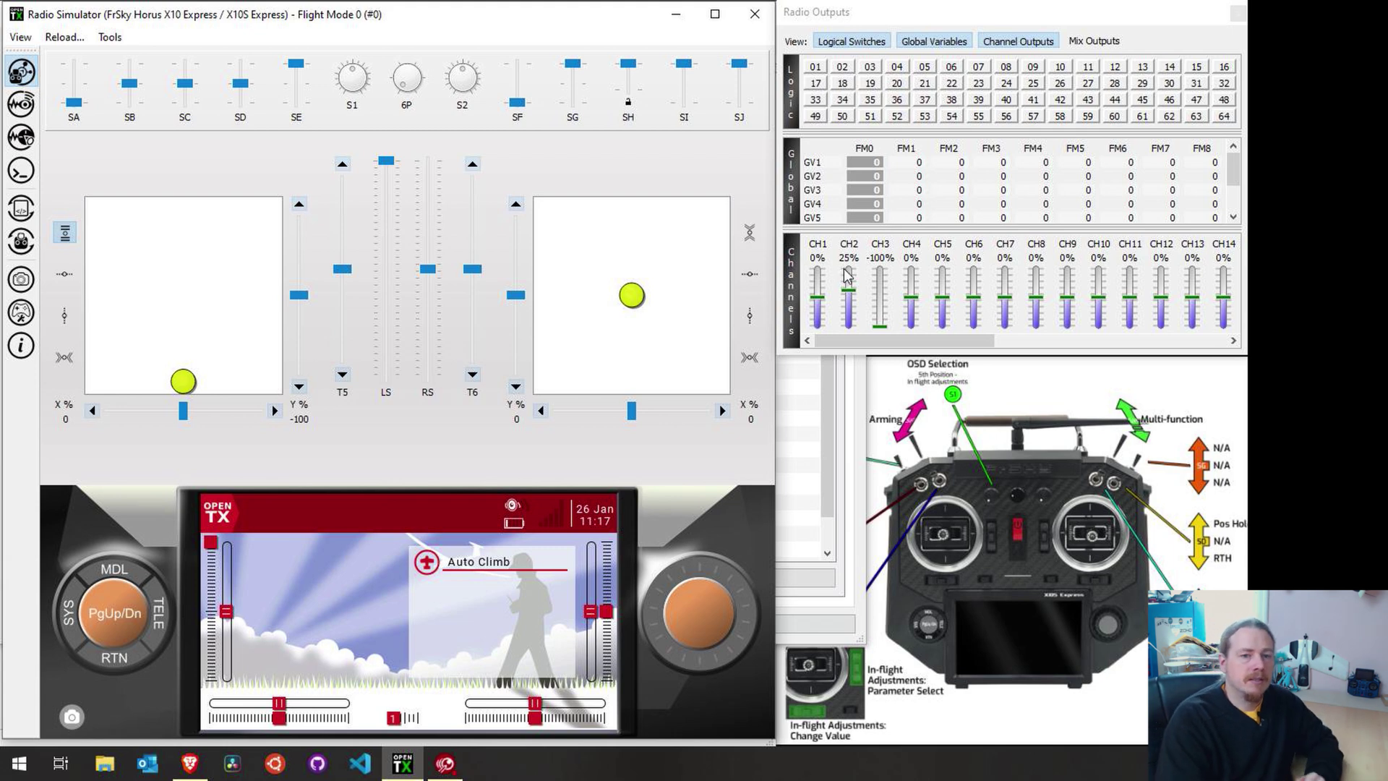
{"action": "left_click_drag", "start_coordinate": [391, 166], "coordinate": [405, 393]}
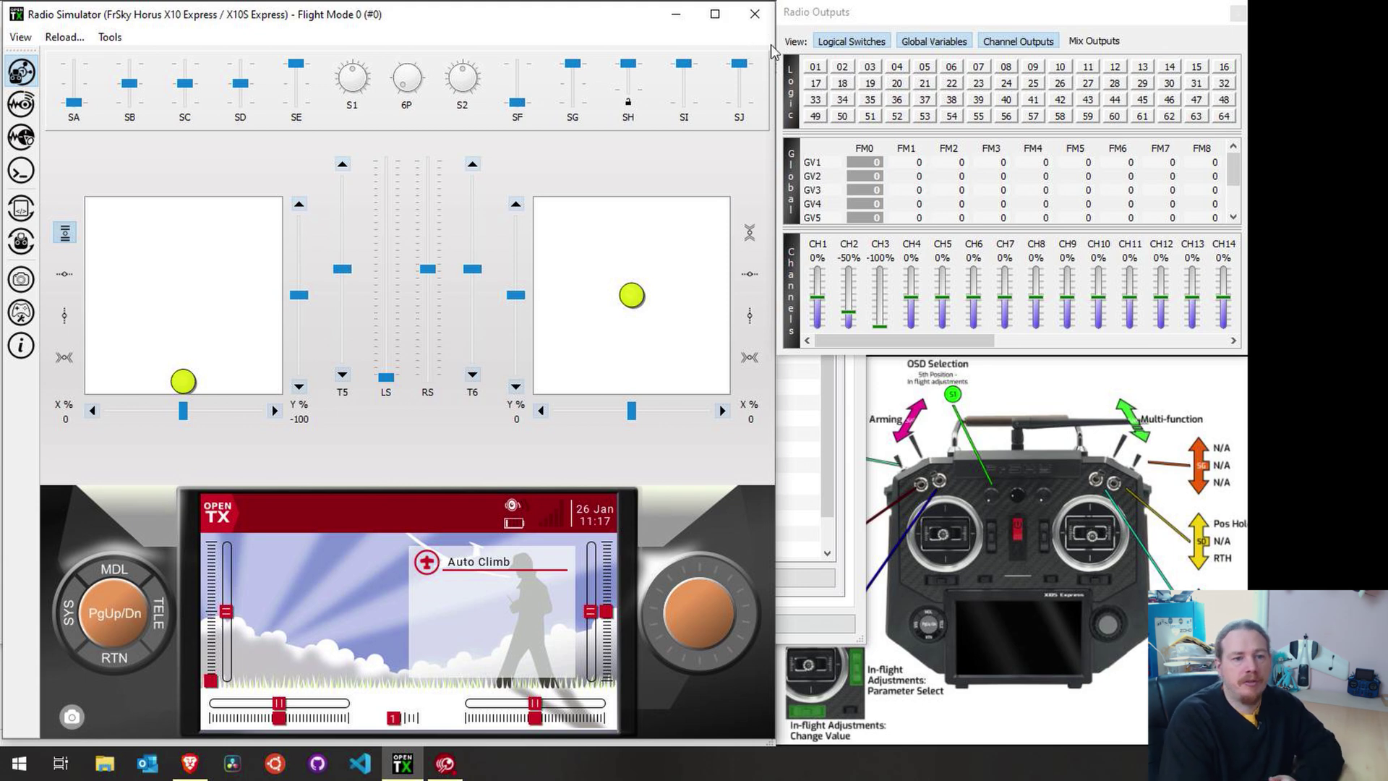
{"action": "left_click_drag", "start_coordinate": [386, 378], "coordinate": [389, 274]}
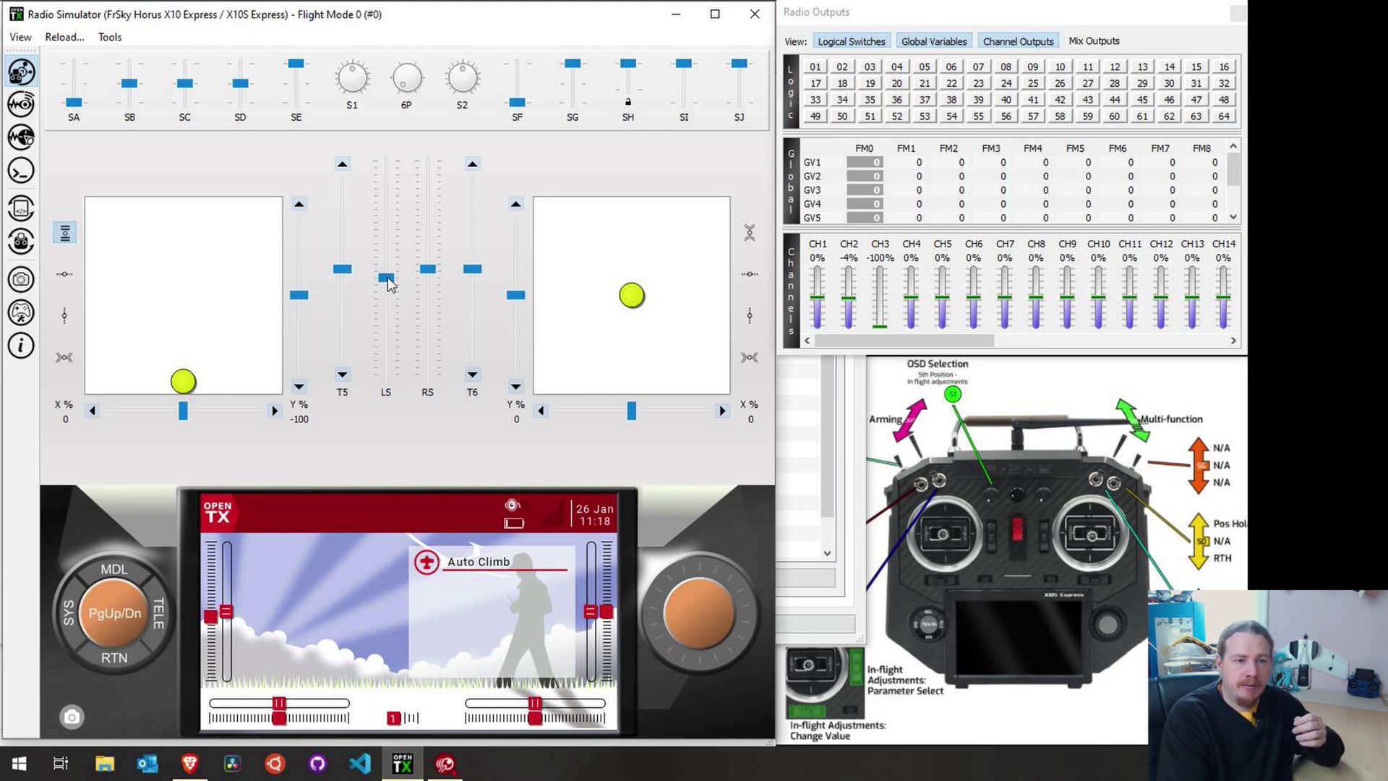
{"action": "left_click_drag", "start_coordinate": [388, 278], "coordinate": [391, 400]}
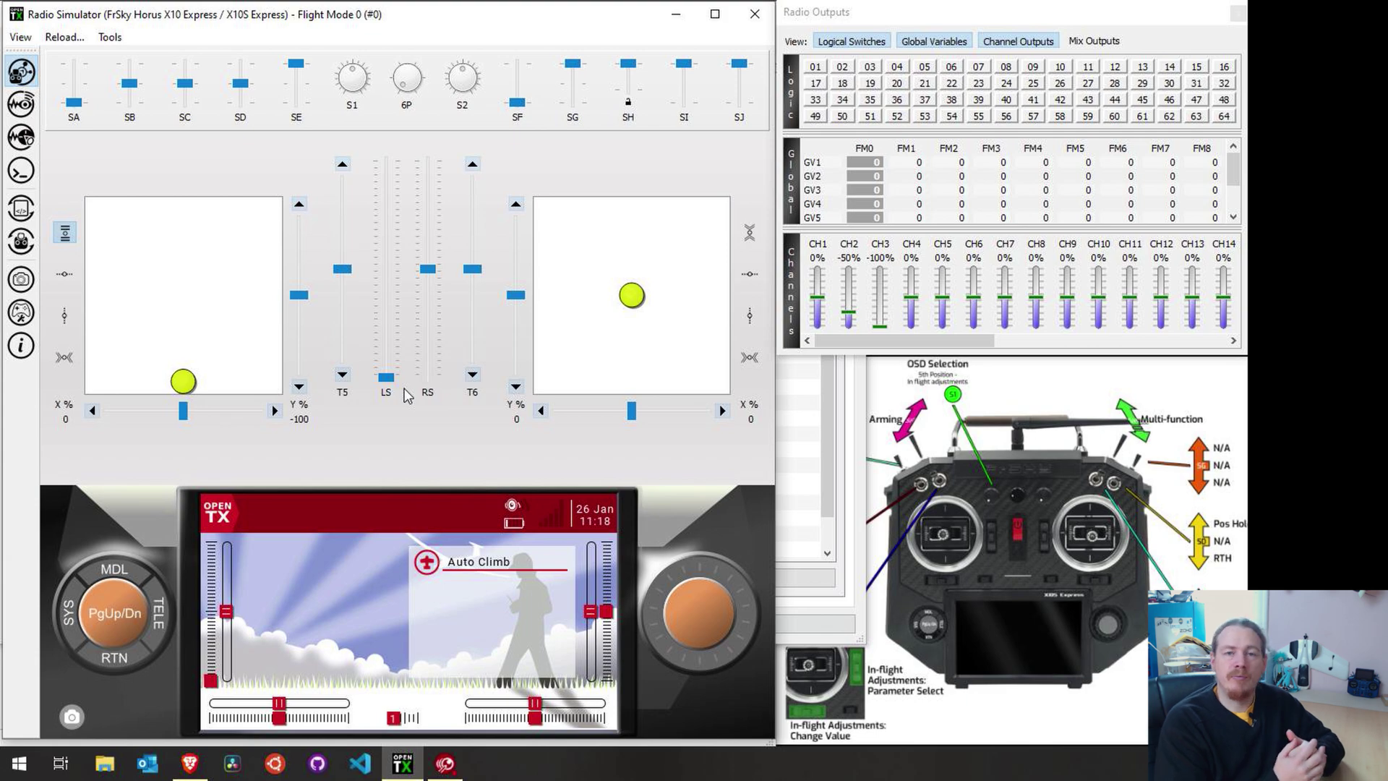
{"action": "left_click", "coordinate": [755, 14]}
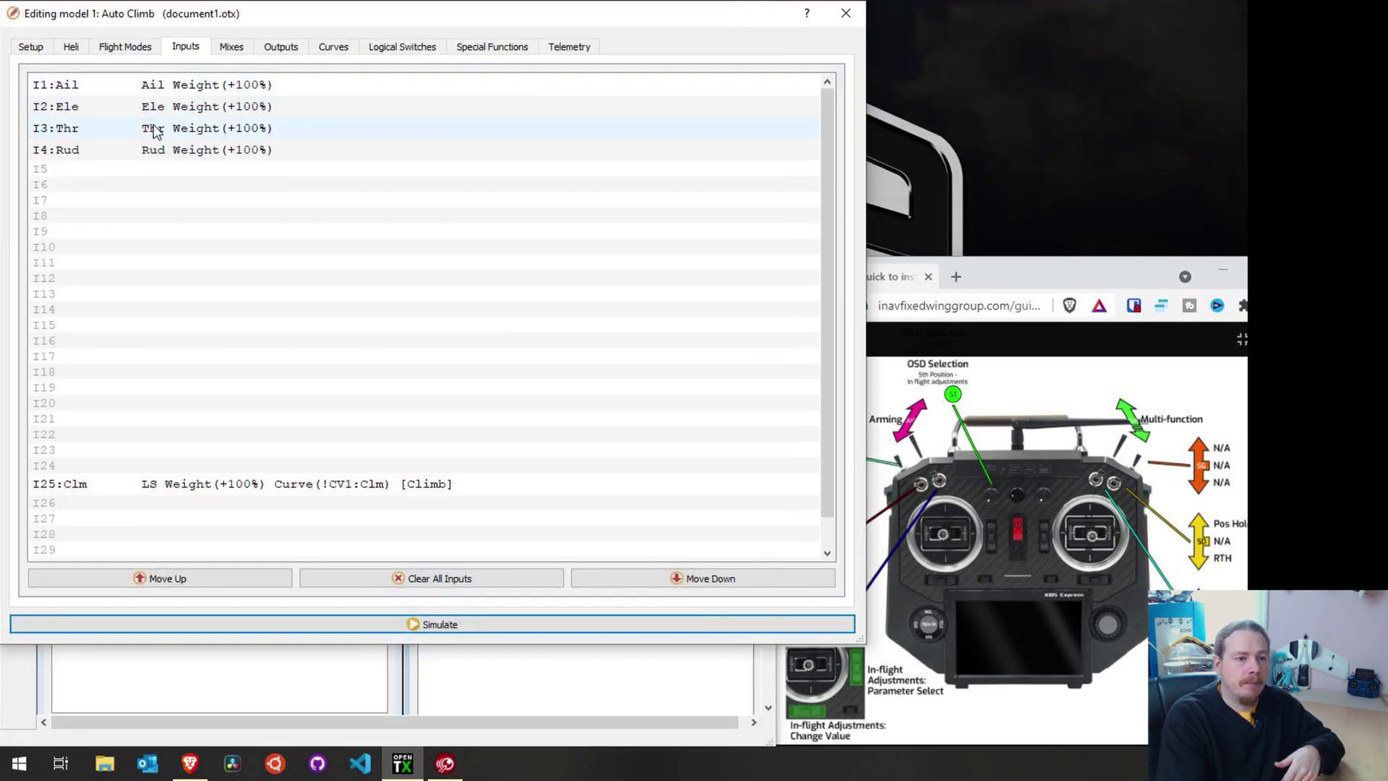
Recheck CH2's Climb mix, keeping weight 50 on switch SA↓
{"action": "left_click", "coordinate": [232, 47]}
{"action": "double_click", "coordinate": [249, 122]}
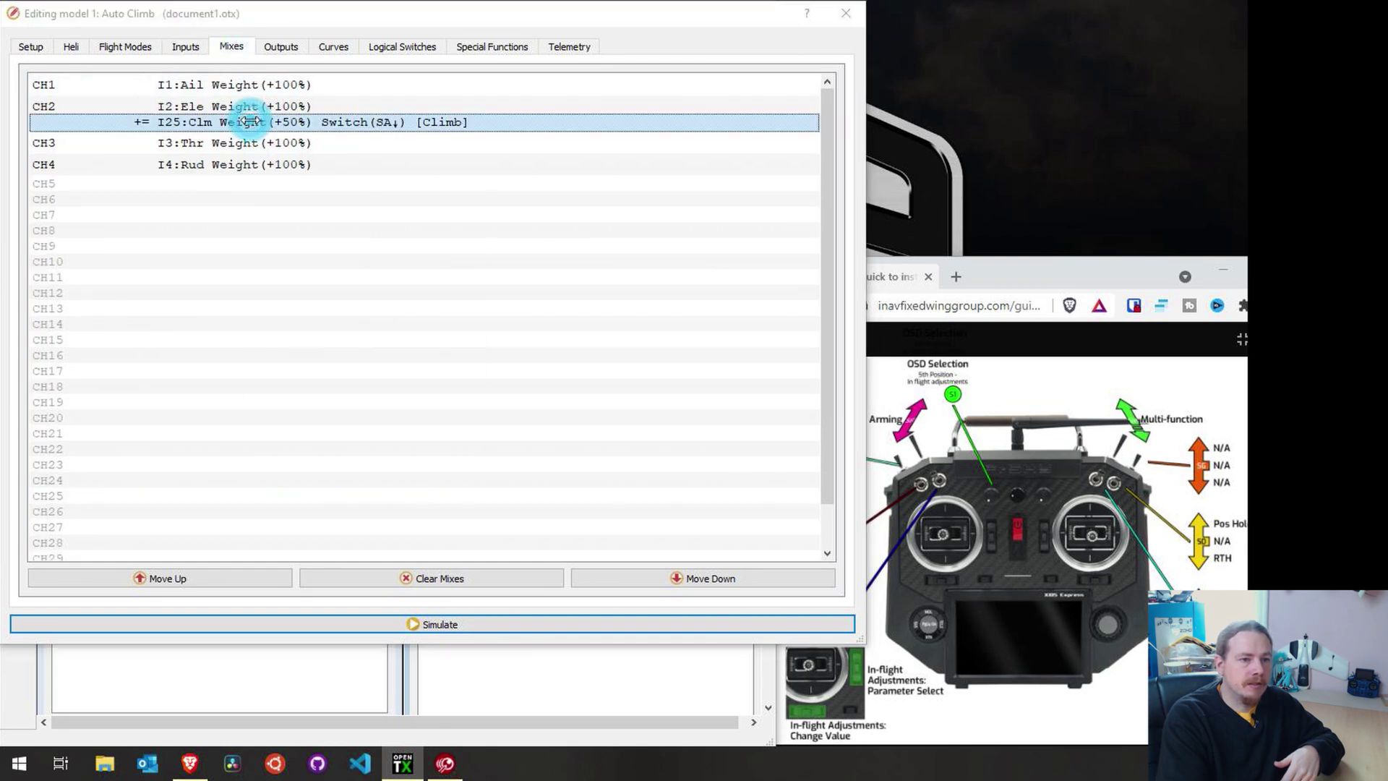
{"action": "double_click", "coordinate": [370, 164]}
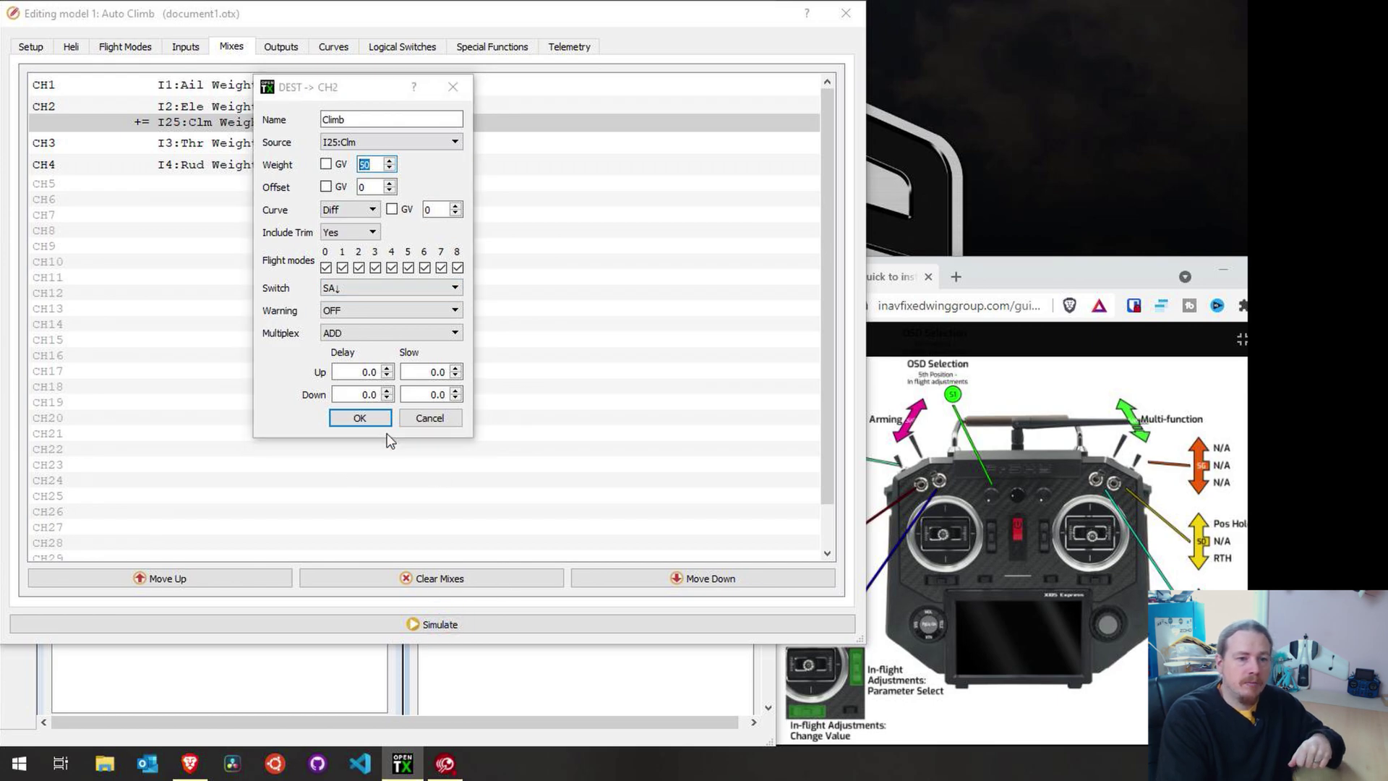
{"action": "left_click", "coordinate": [412, 421]}
Simulate and push the LS slider to its top, with CH2 reading 25%
{"action": "left_click", "coordinate": [399, 626]}
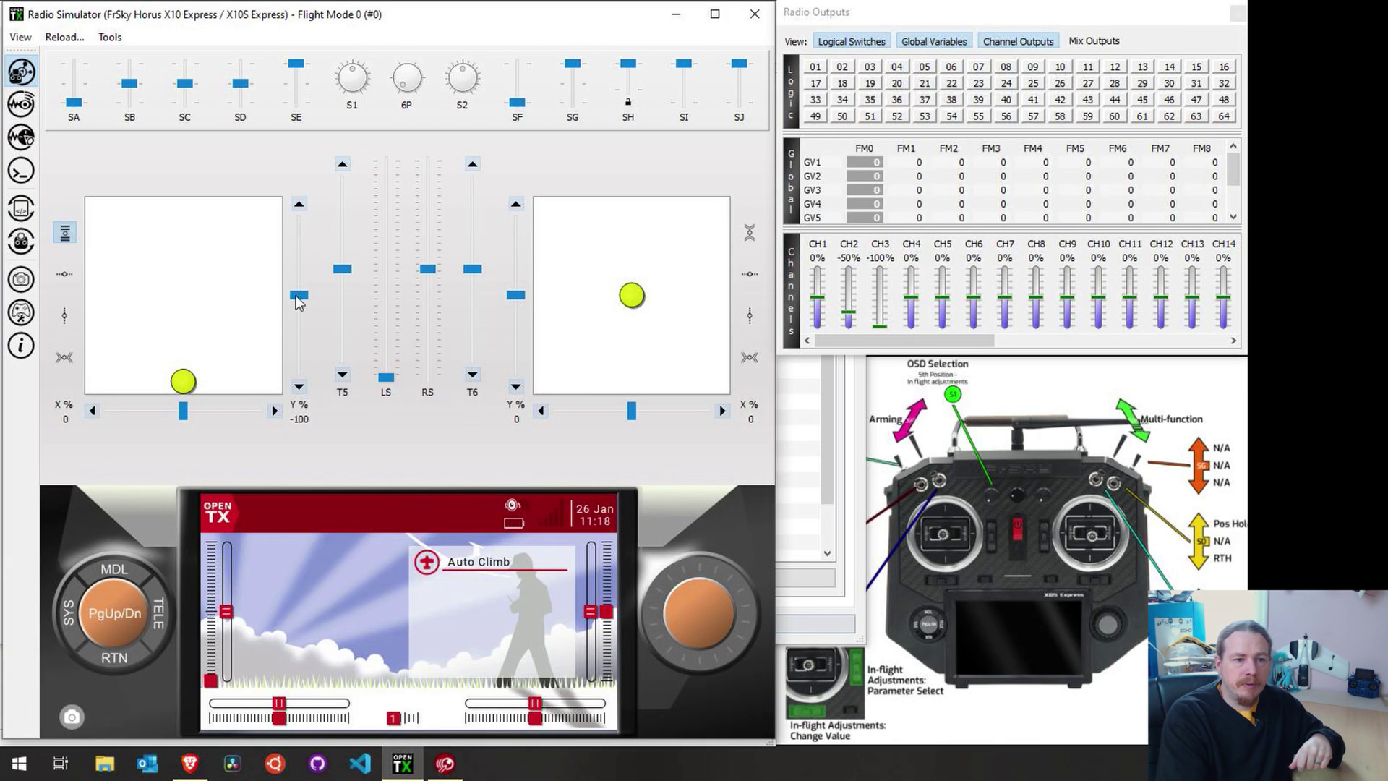
{"action": "left_click_drag", "start_coordinate": [388, 375], "coordinate": [395, 279]}
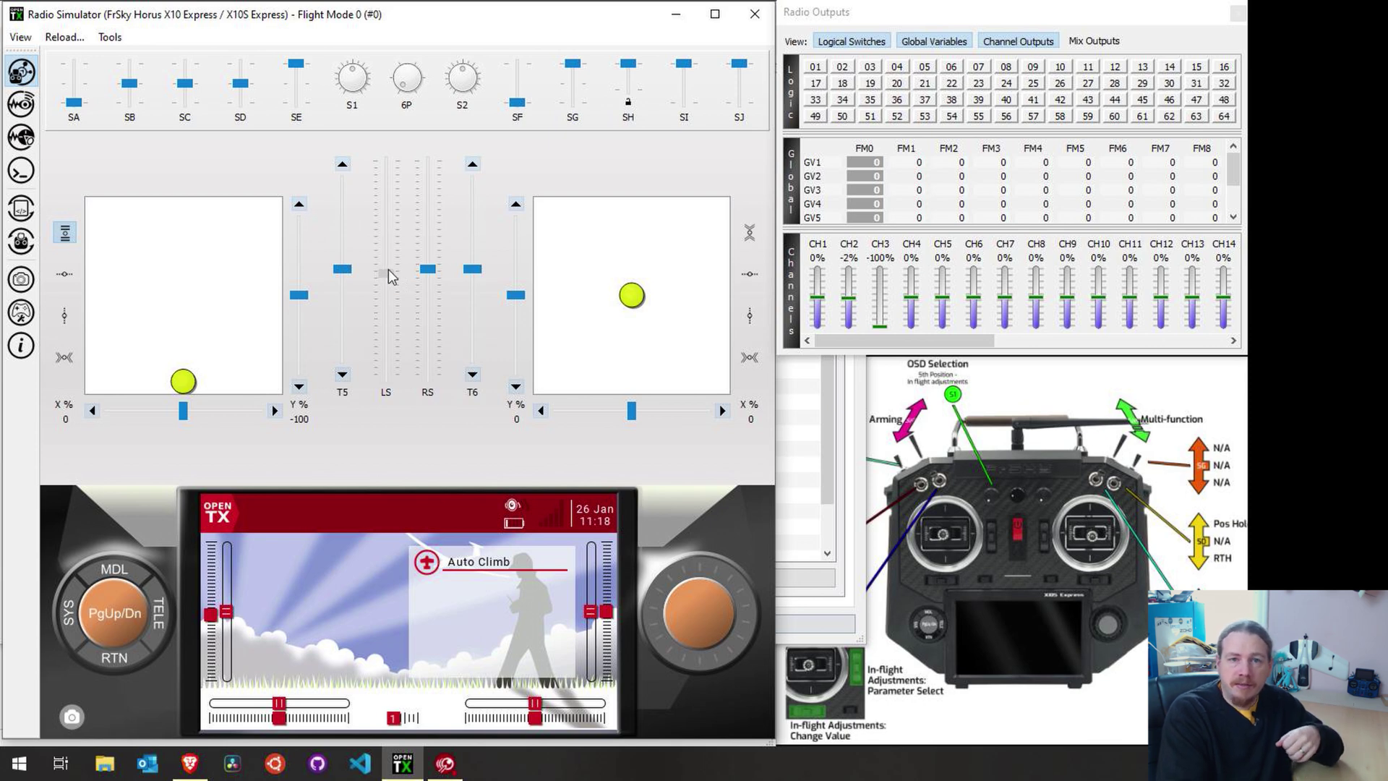
{"action": "left_click_drag", "start_coordinate": [388, 268], "coordinate": [388, 150]}
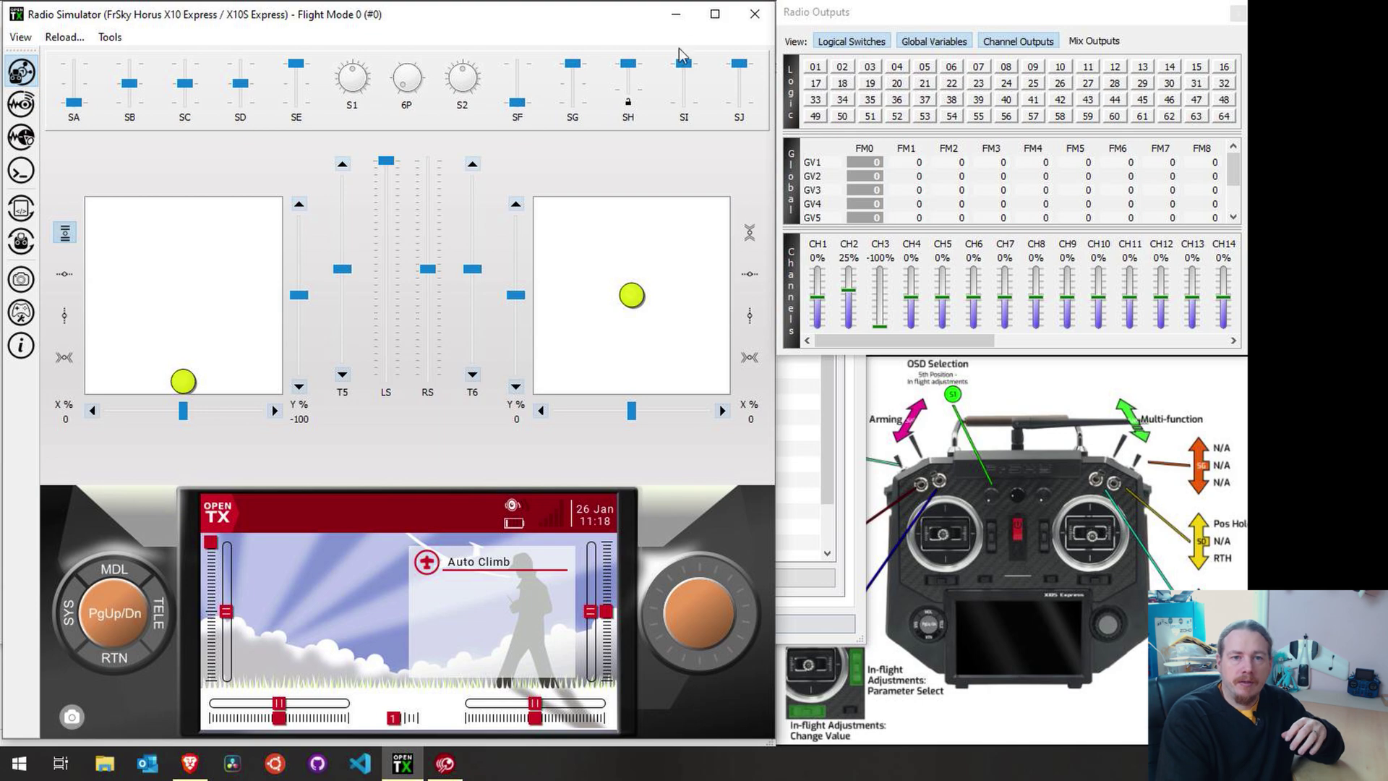
Change the Clm curve's first point value to 60
{"action": "left_click", "coordinate": [757, 15]}
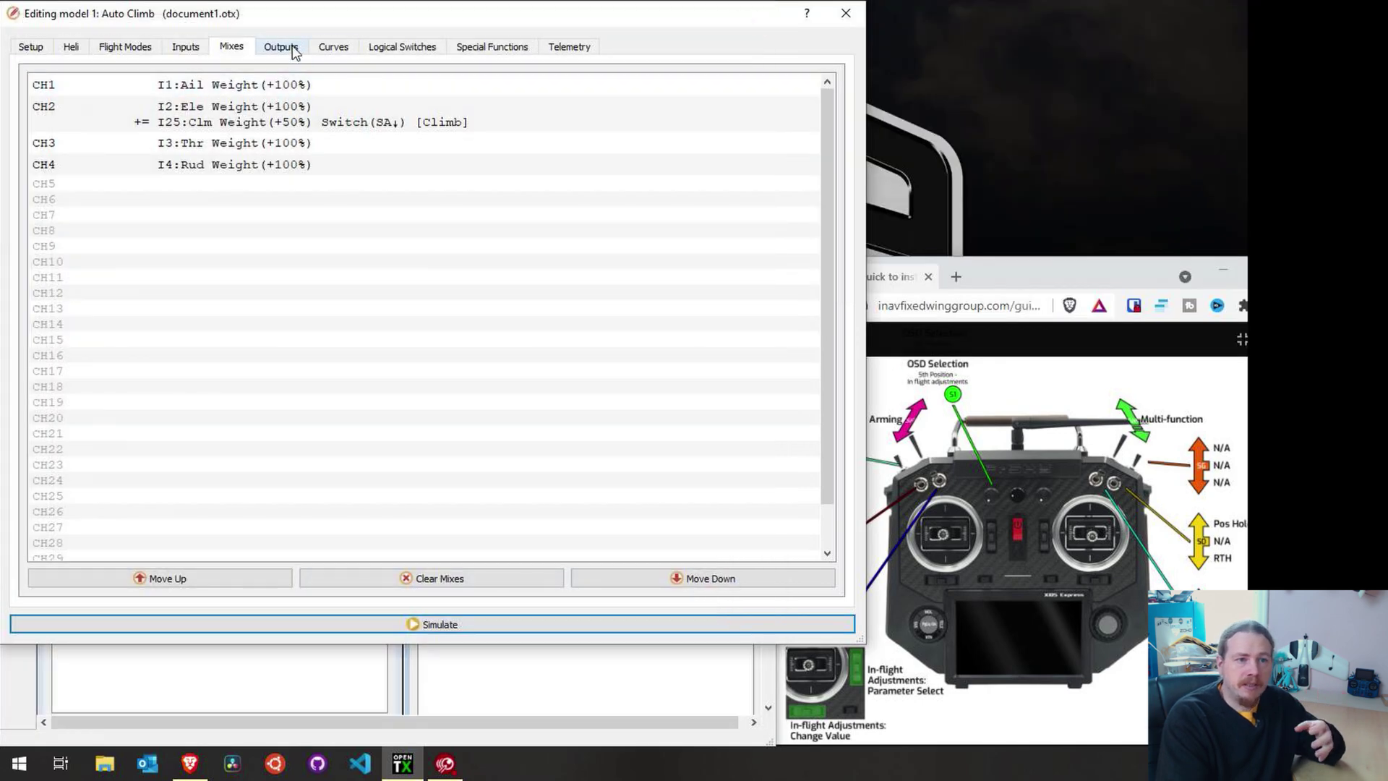
{"action": "left_click", "coordinate": [334, 50]}
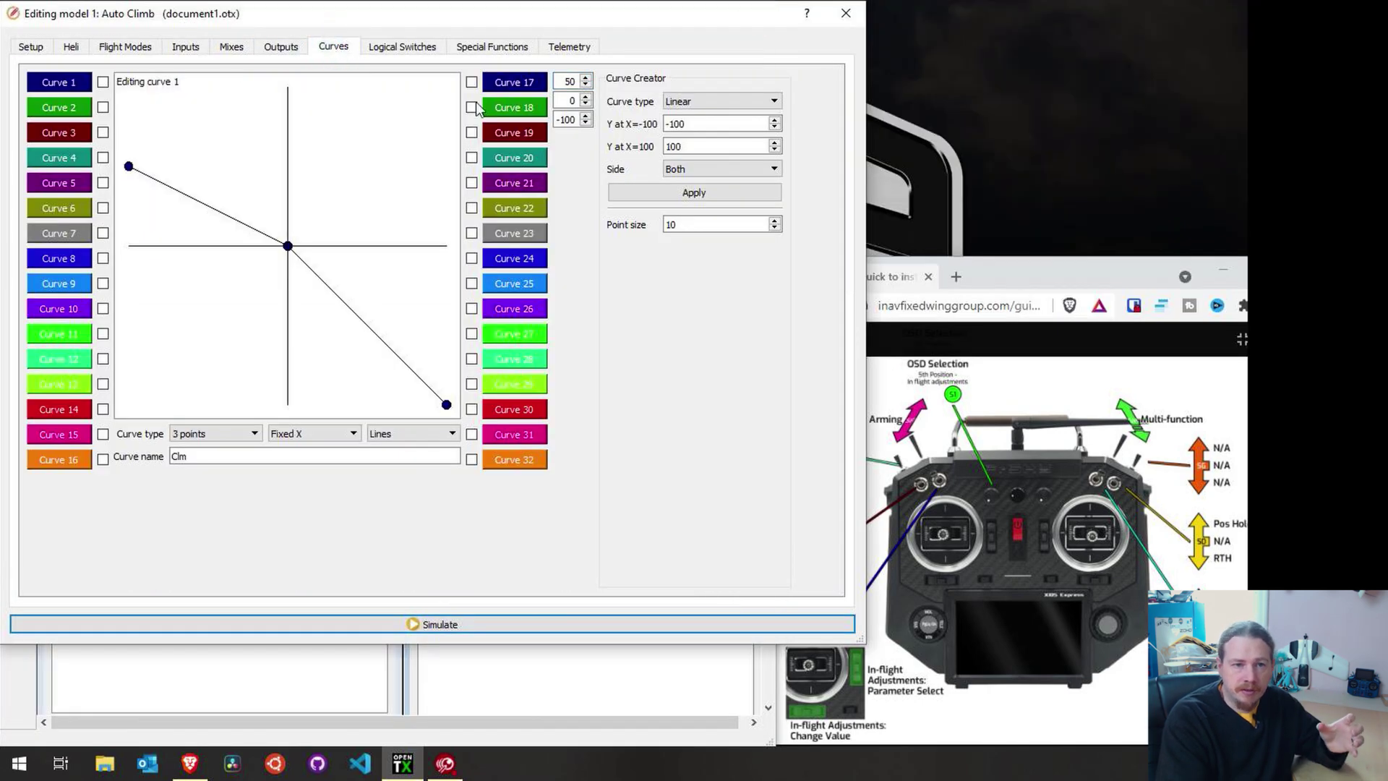
{"action": "double_click", "coordinate": [567, 81]}
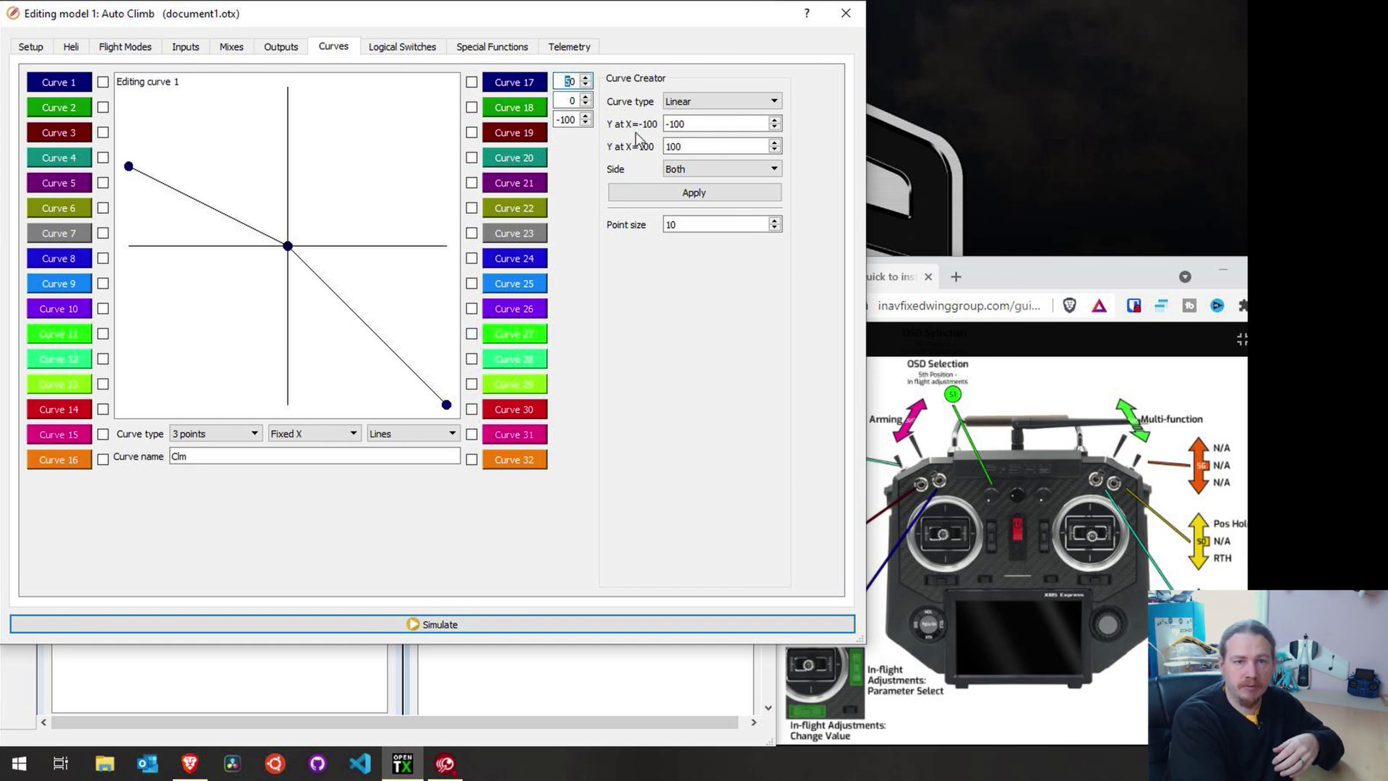
{"action": "type", "text": "40"}
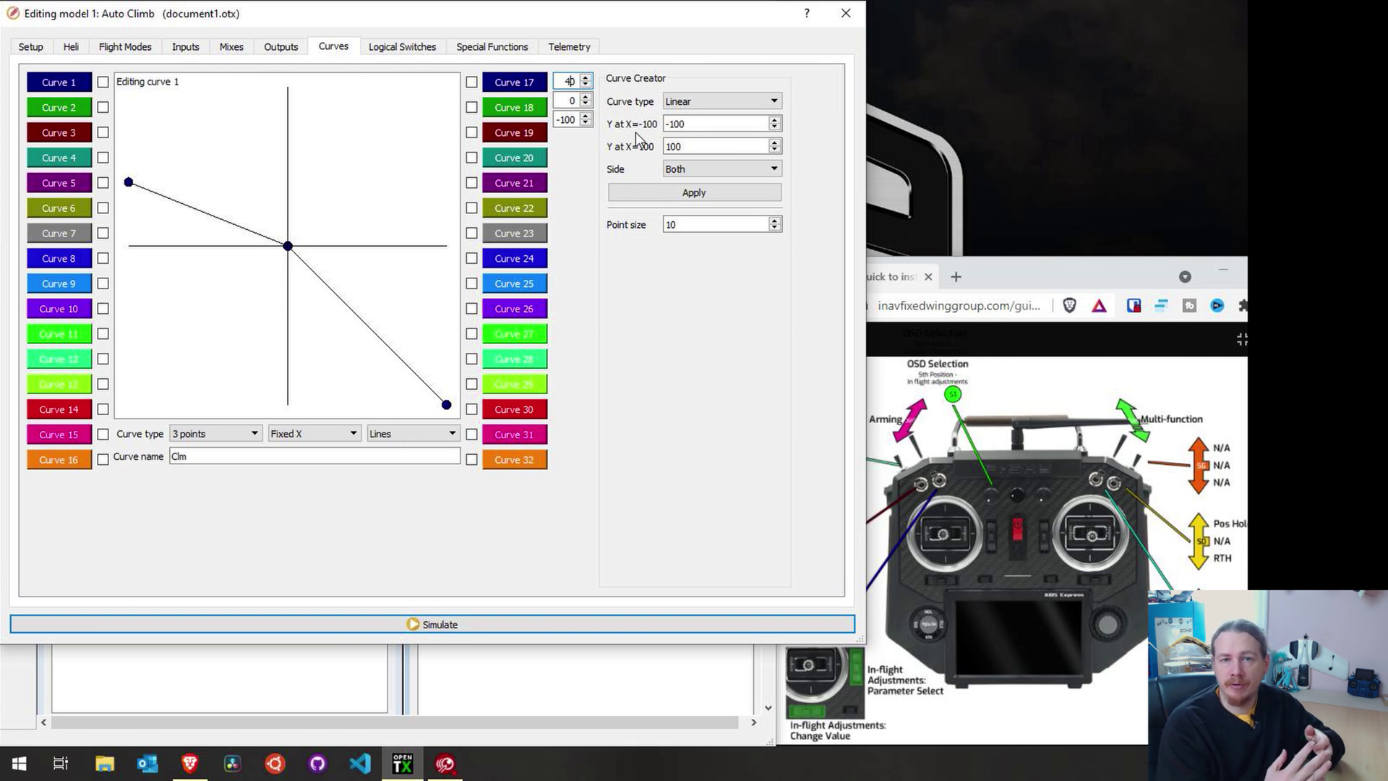
{"action": "key", "text": "BackSpace"}
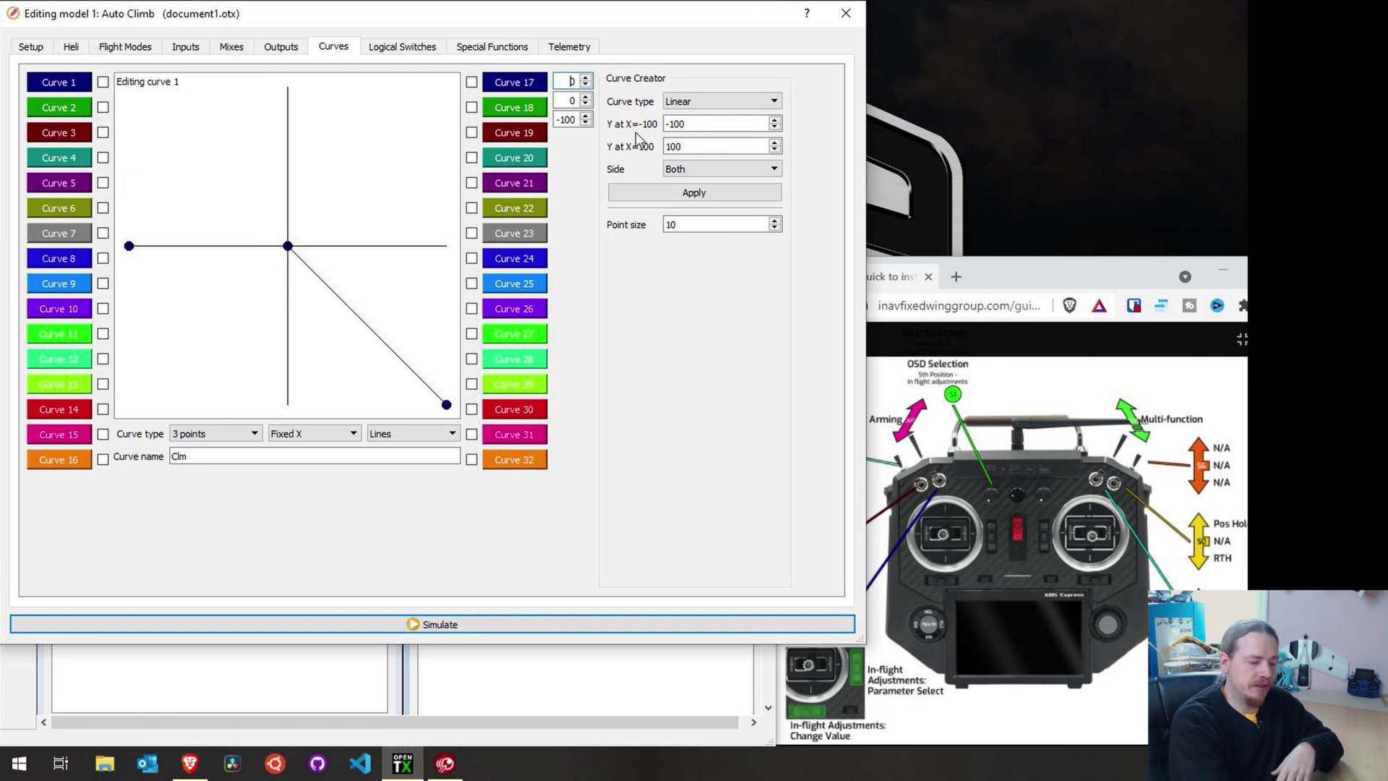
{"action": "type", "text": "6"}
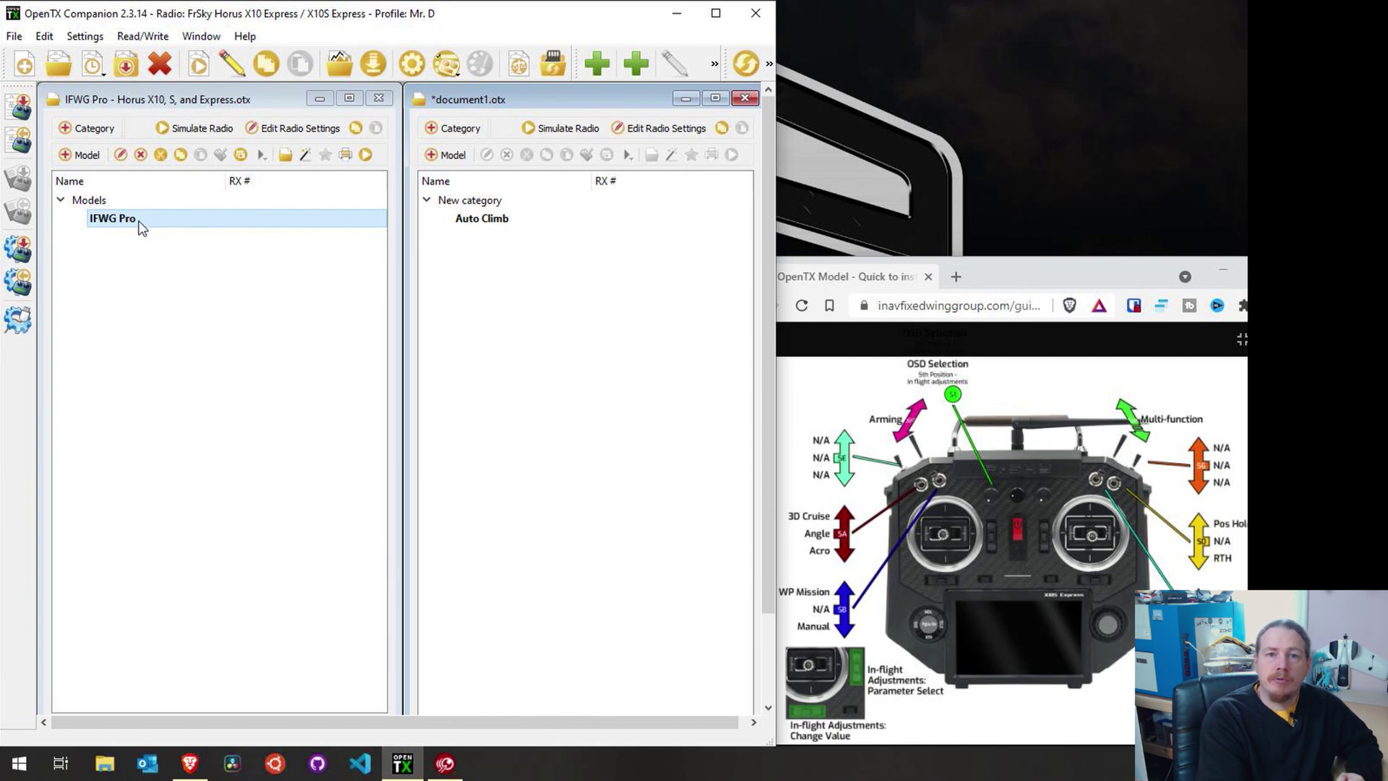
Open model 1, IFWG Pro, in the model editor and narrow the editor window
{"action": "double_click", "coordinate": [139, 221]}
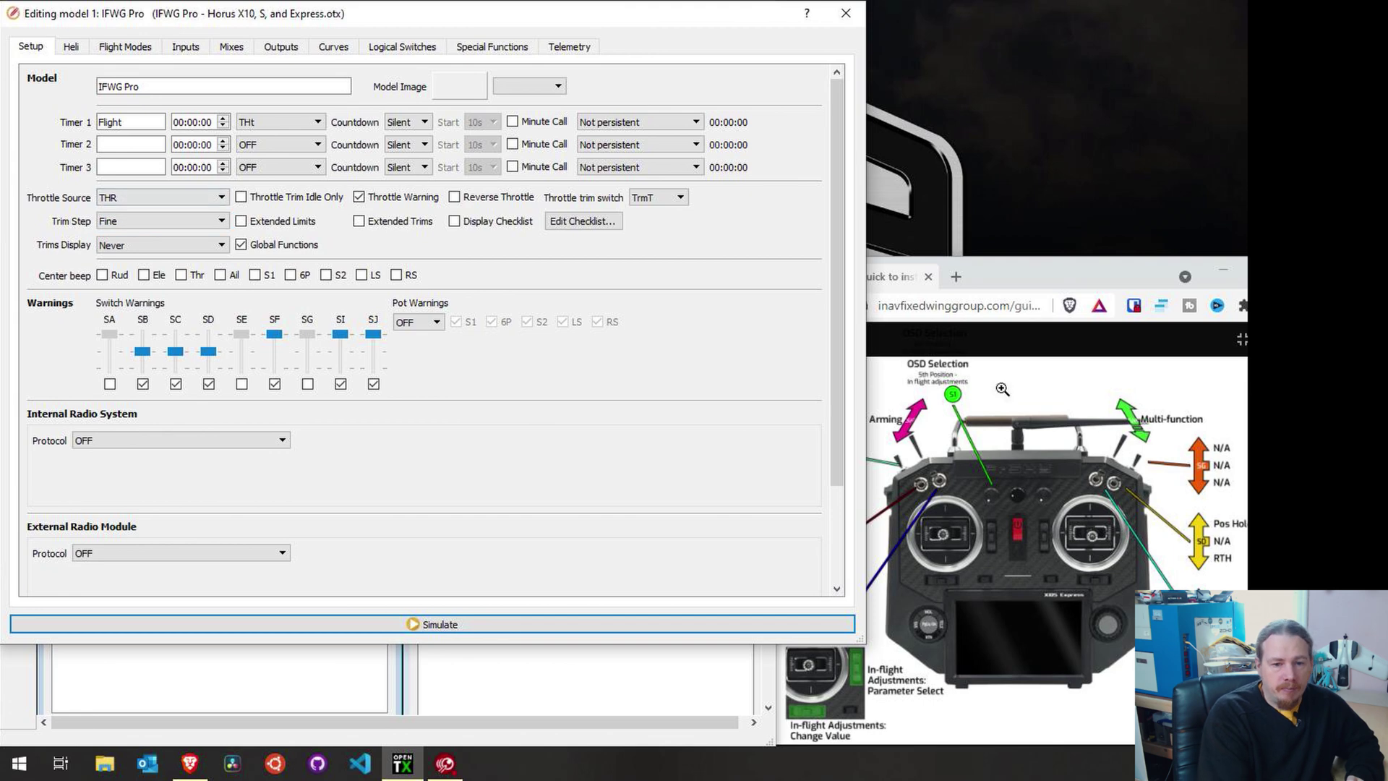
{"action": "left_click_drag", "start_coordinate": [867, 312], "coordinate": [757, 325]}
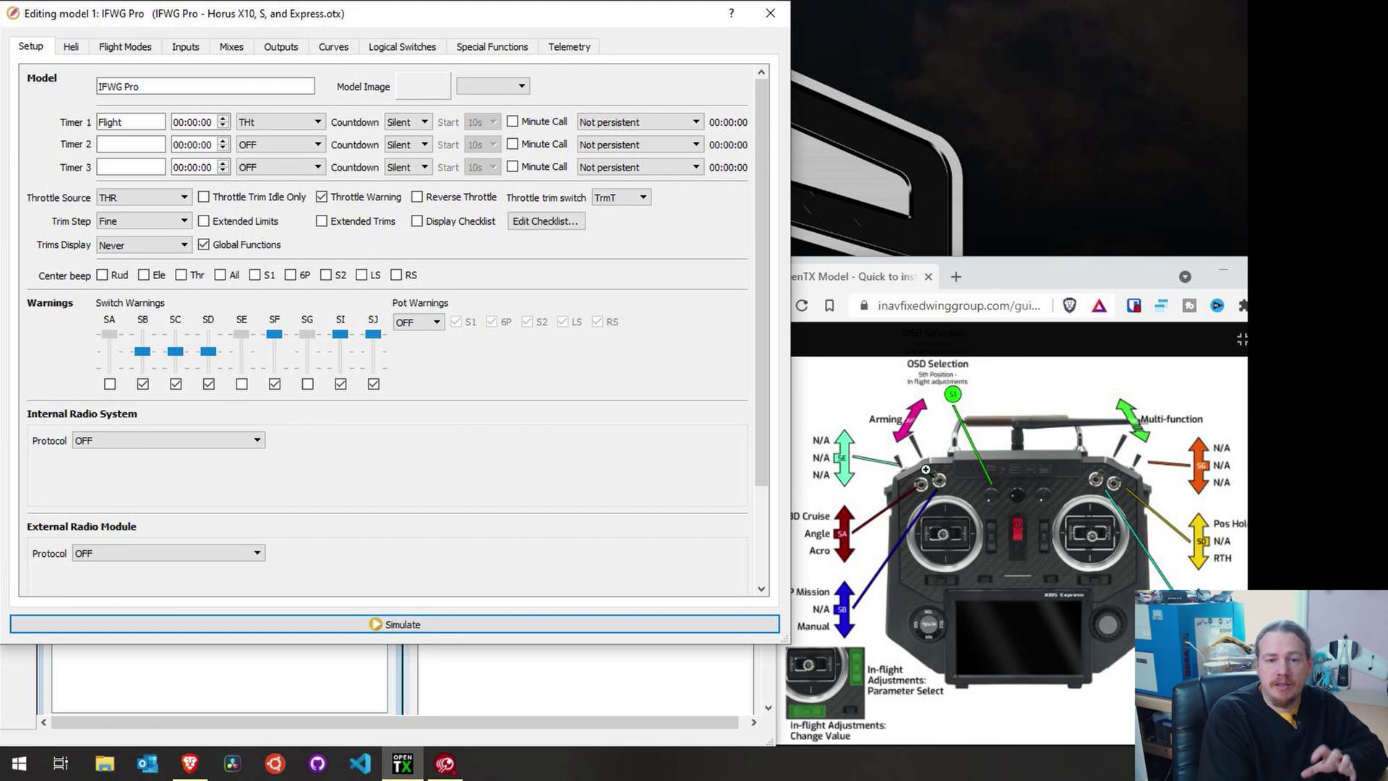
Run IFWG Pro in the simulator and cycle switch SA through its bottom, middle and top positions
{"action": "left_click", "coordinate": [441, 633]}
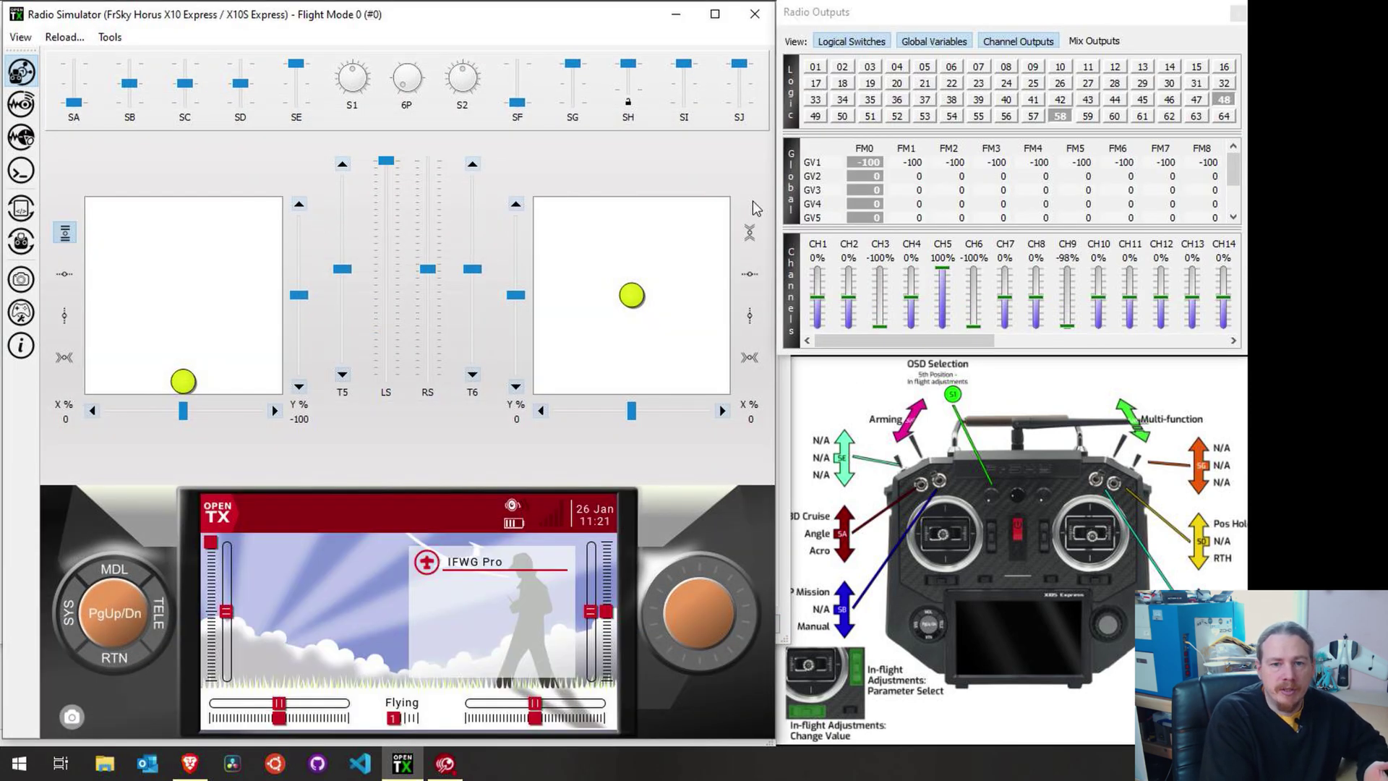
{"action": "left_click", "coordinate": [72, 73]}
{"action": "left_click", "coordinate": [72, 102]}
{"action": "left_click", "coordinate": [74, 103]}
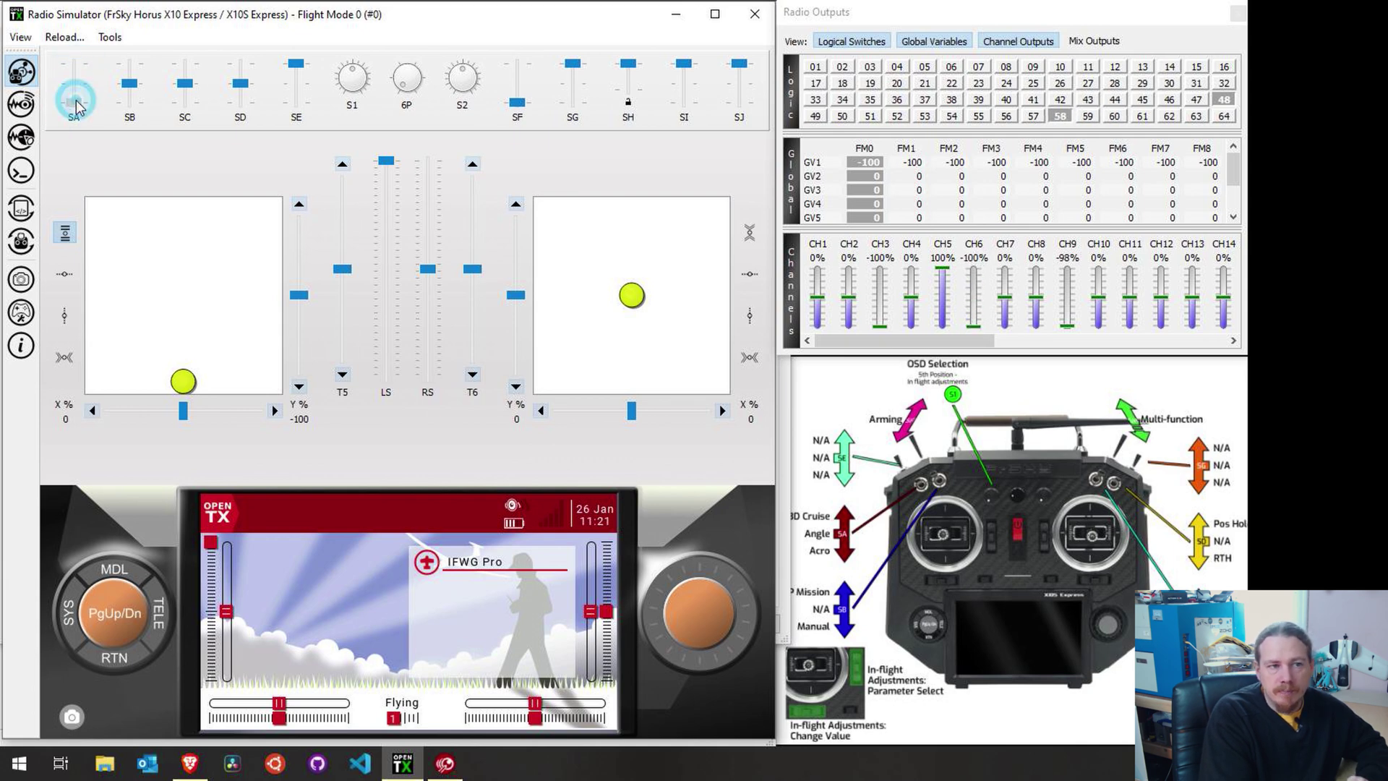
{"action": "left_click", "coordinate": [81, 69]}
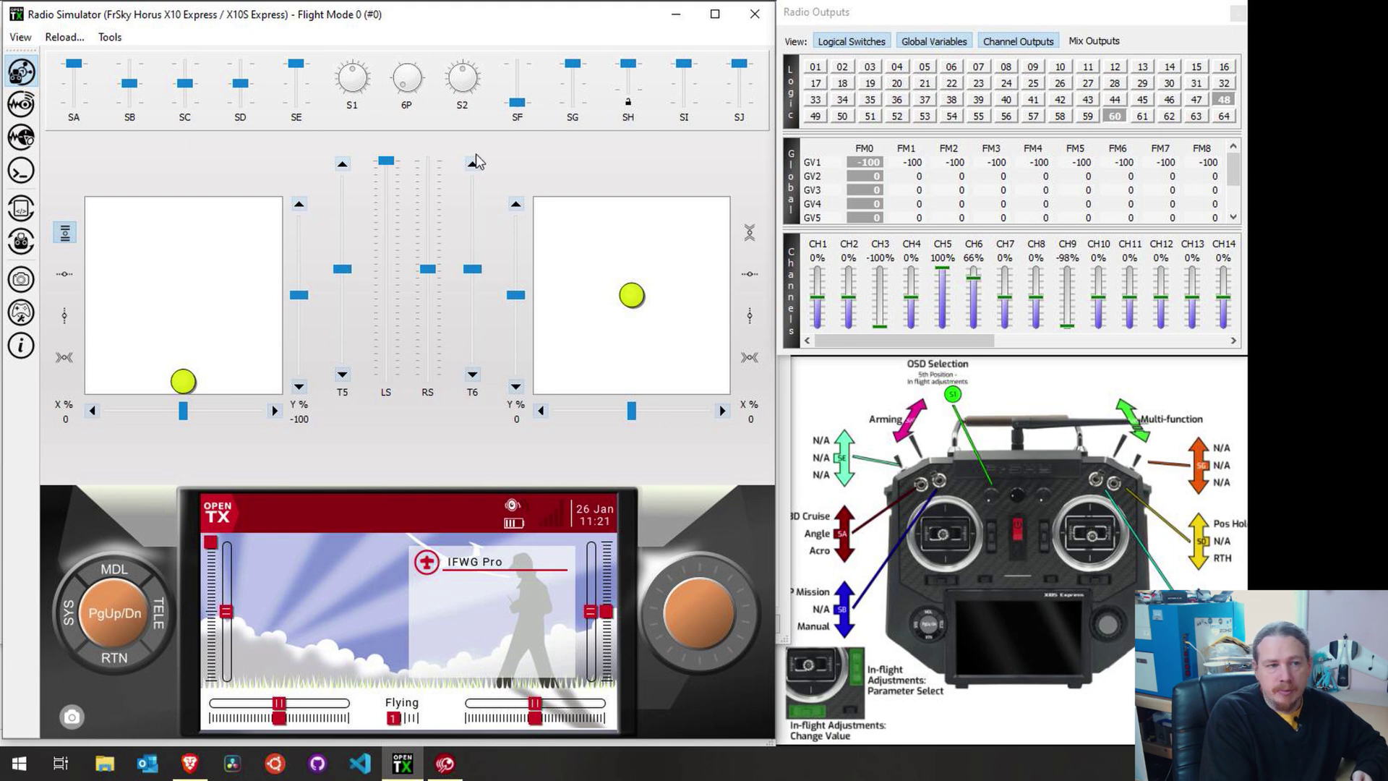
{"action": "left_click", "coordinate": [76, 85]}
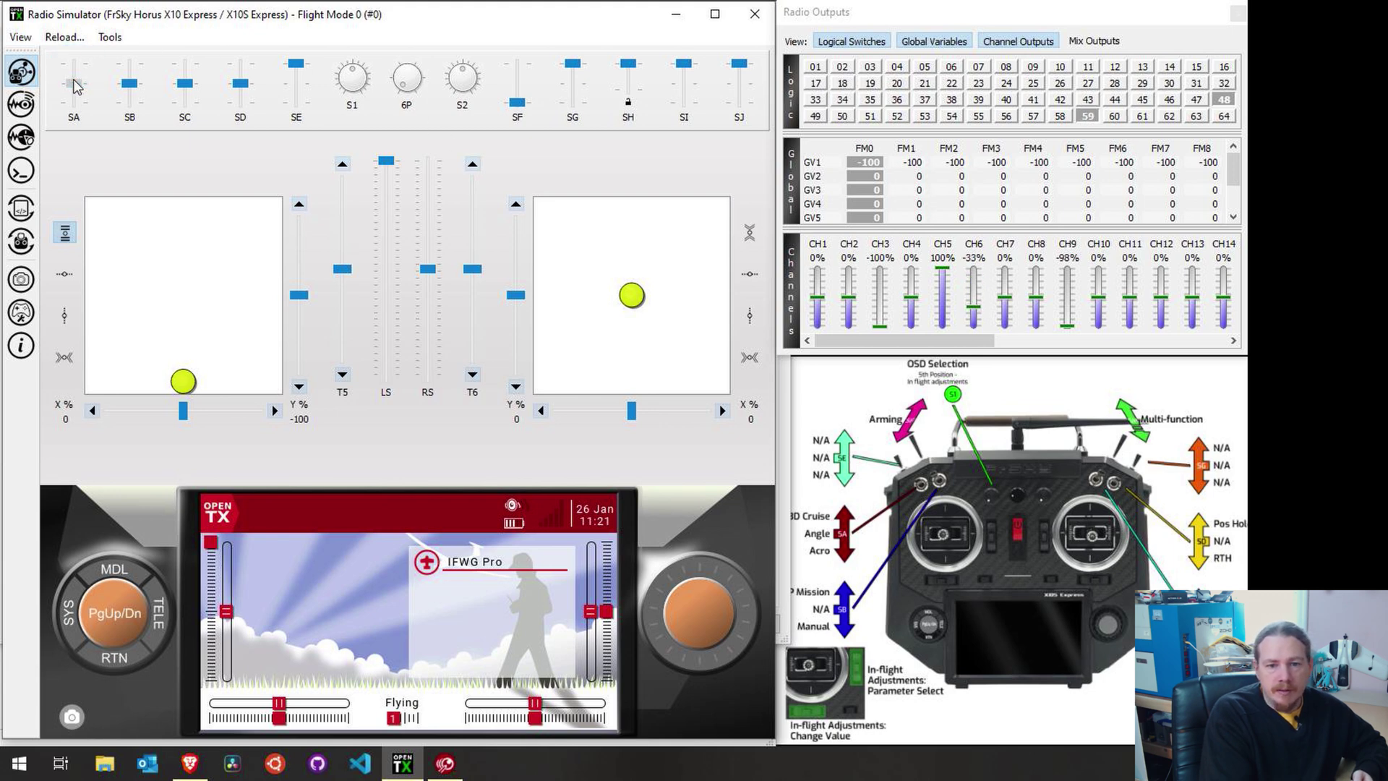
{"action": "mouse_move", "coordinate": [76, 85]}
{"action": "left_mouse_down"}
{"action": "mouse_move", "coordinate": [82, 126]}
{"action": "mouse_move", "coordinate": [78, 67]}
{"action": "left_mouse_up"}
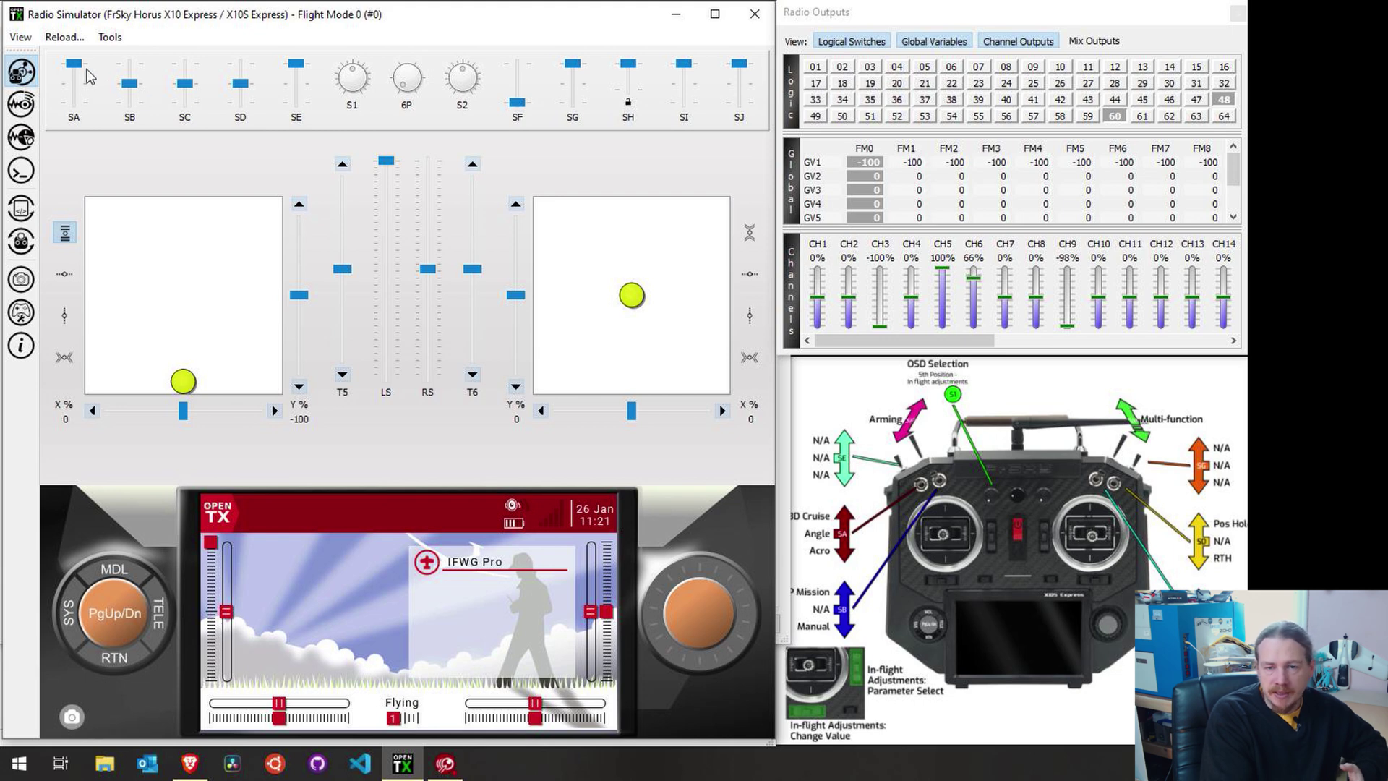
{"action": "left_click_drag", "start_coordinate": [79, 66], "coordinate": [78, 67]}
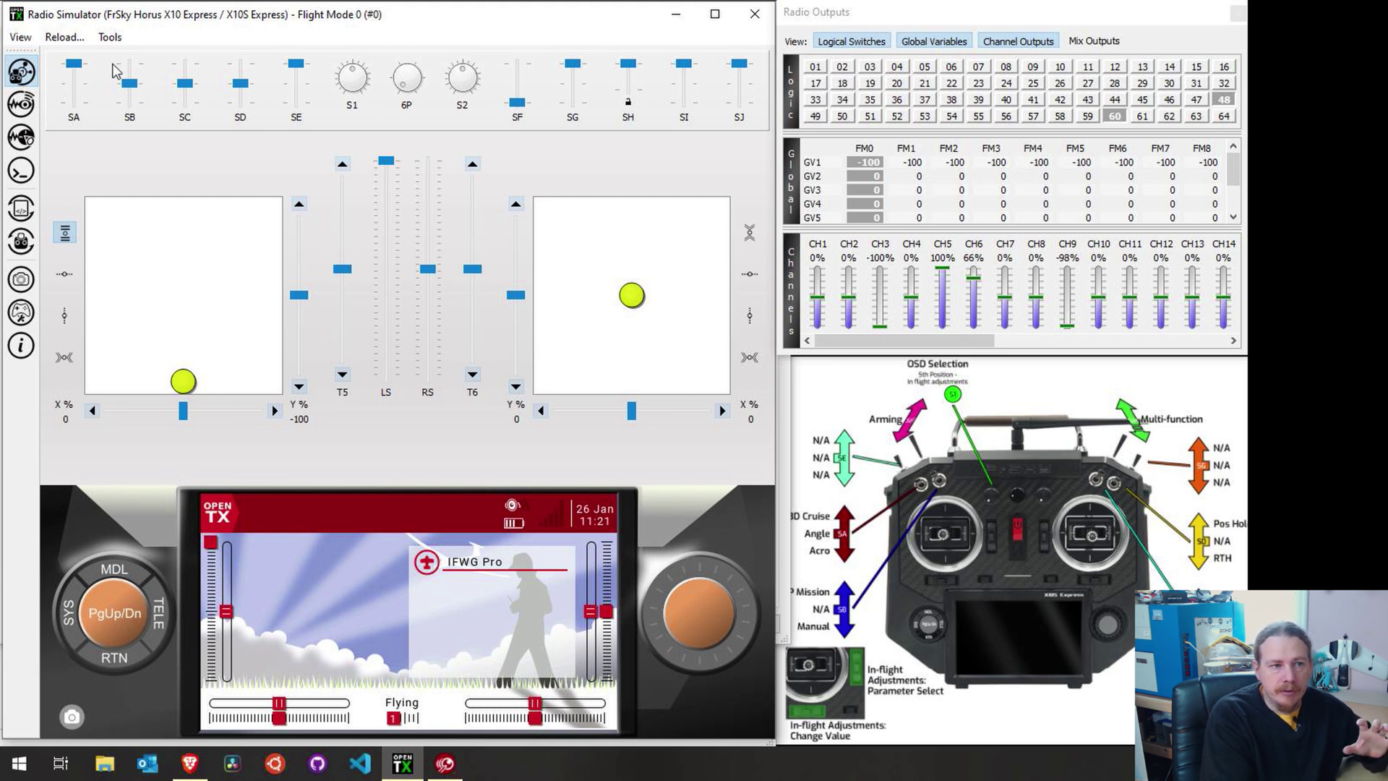
Flip switches SB and SD down and back to middle while watching CH6 and logical switch 60
{"action": "left_click", "coordinate": [130, 102]}
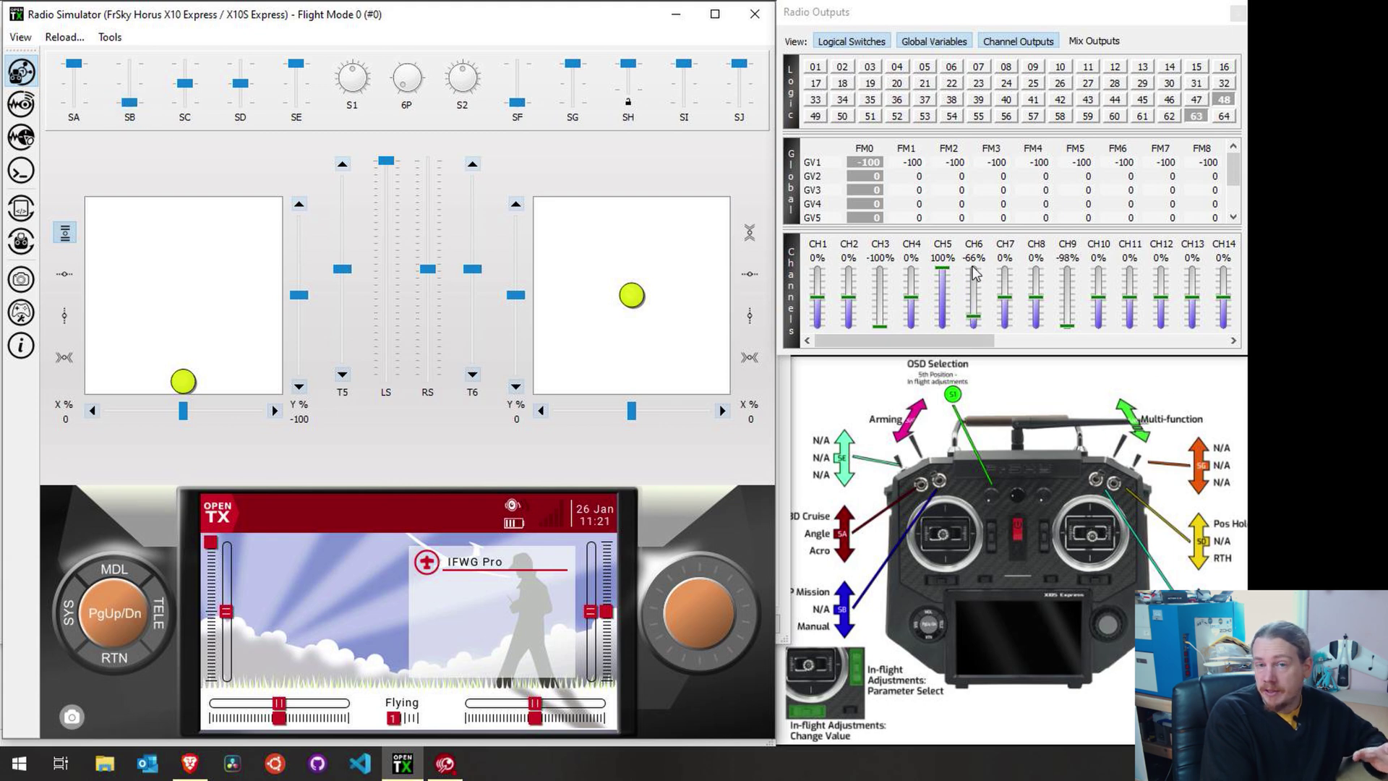
{"action": "left_click", "coordinate": [240, 107]}
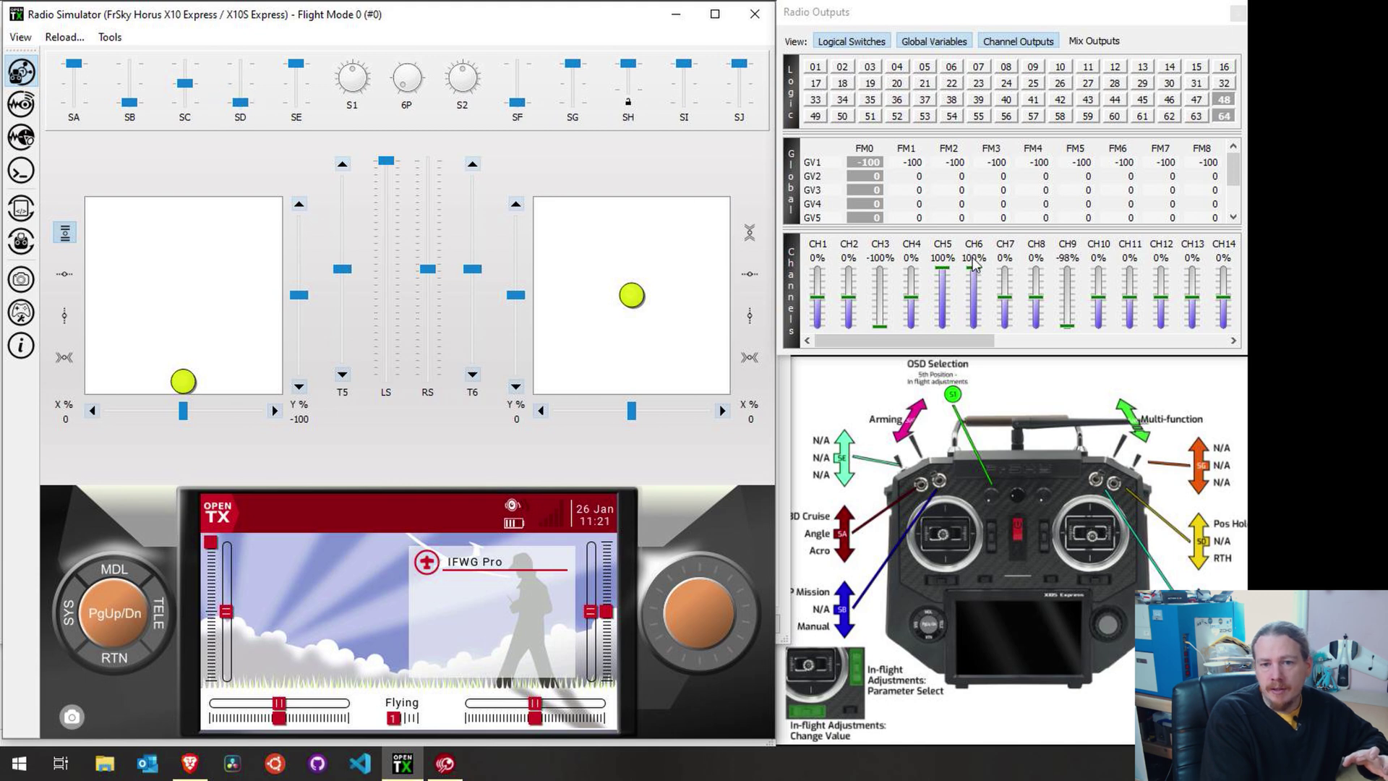
{"action": "left_click", "coordinate": [131, 83]}
{"action": "left_click", "coordinate": [240, 84]}
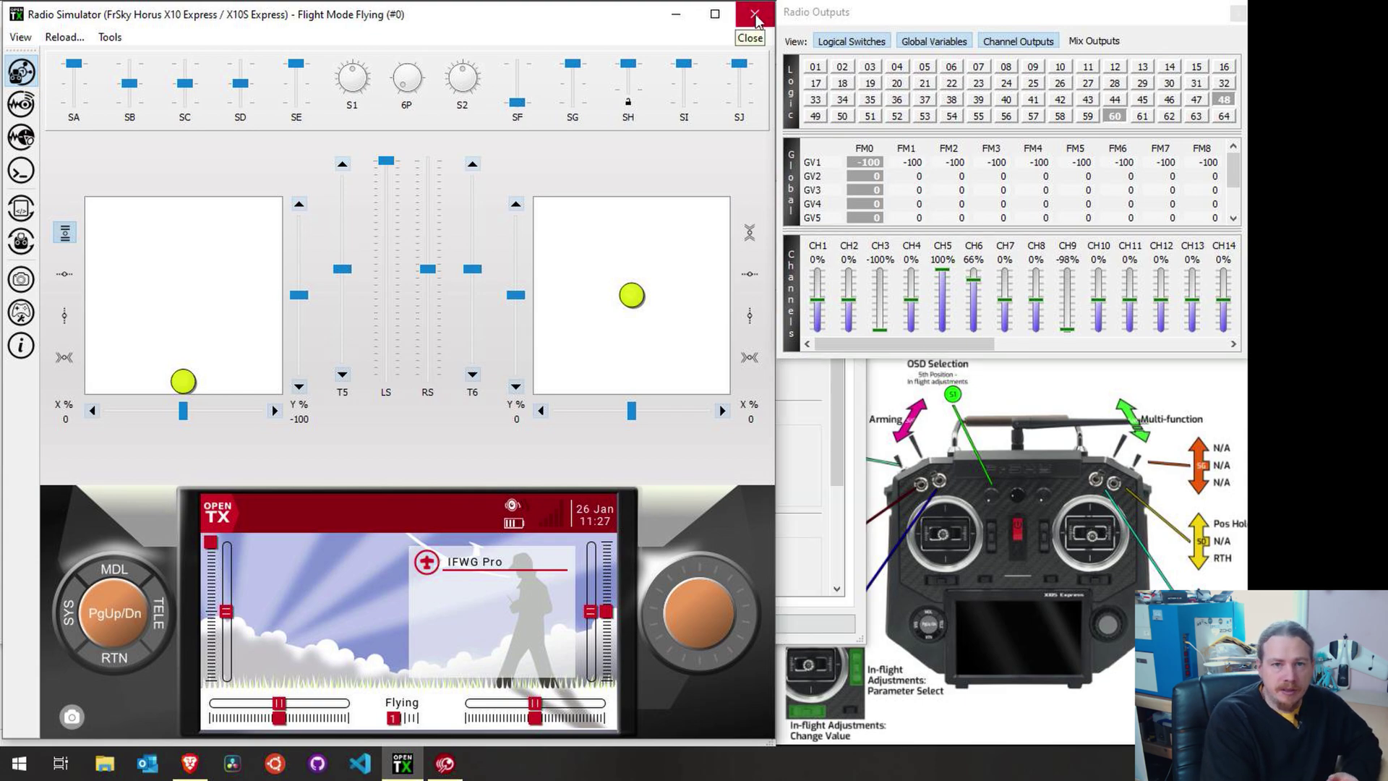
Close the simulator and set logical switch L01's function to a~x
{"action": "left_click", "coordinate": [754, 14]}
{"action": "left_click", "coordinate": [403, 47]}
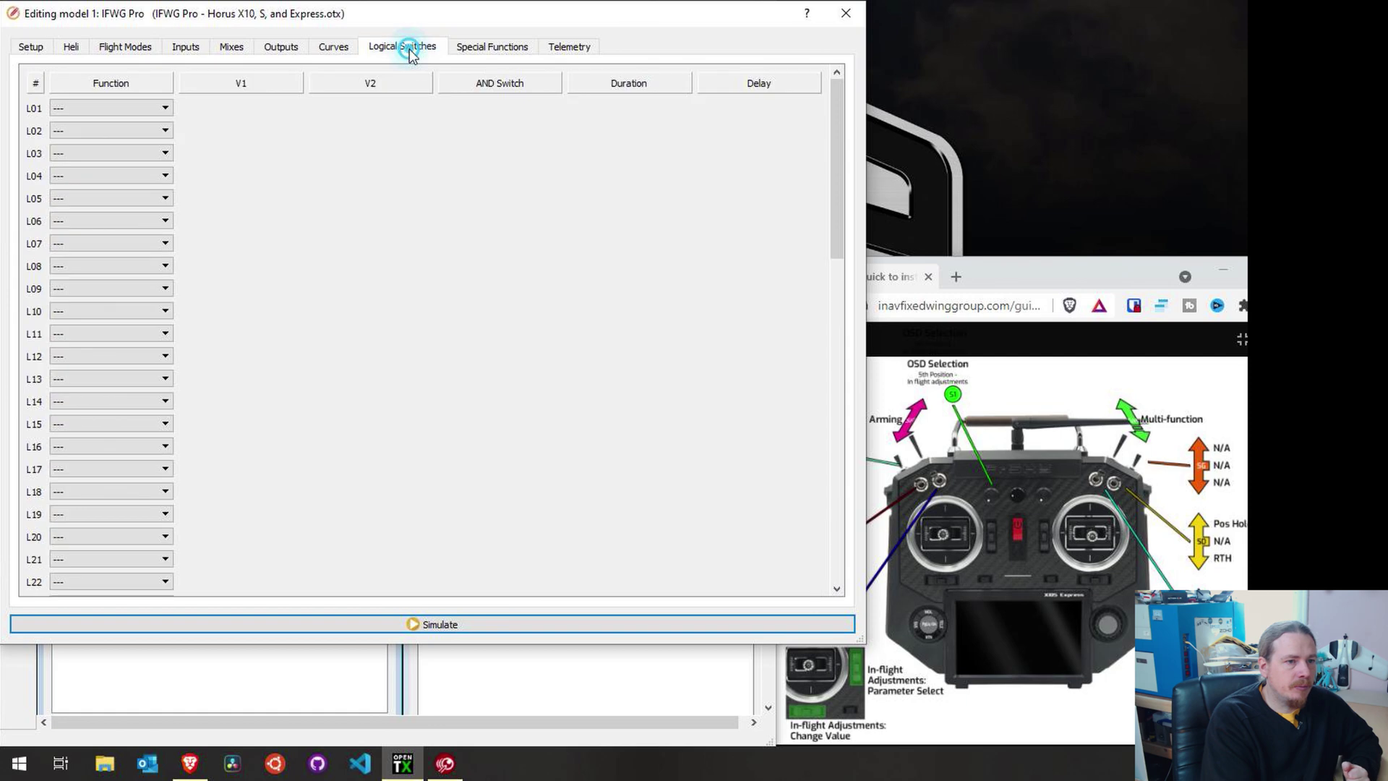
{"action": "left_click", "coordinate": [124, 117]}
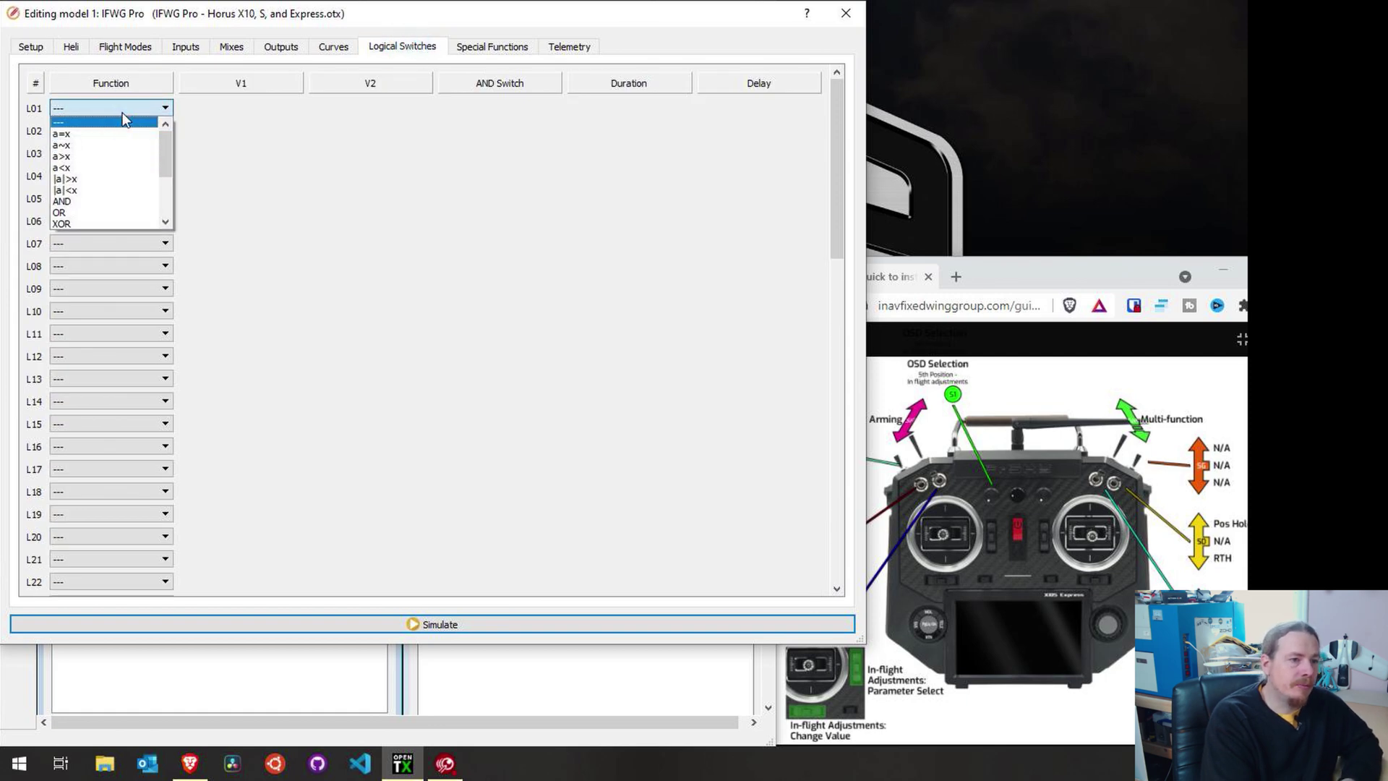
{"action": "left_click", "coordinate": [72, 147]}
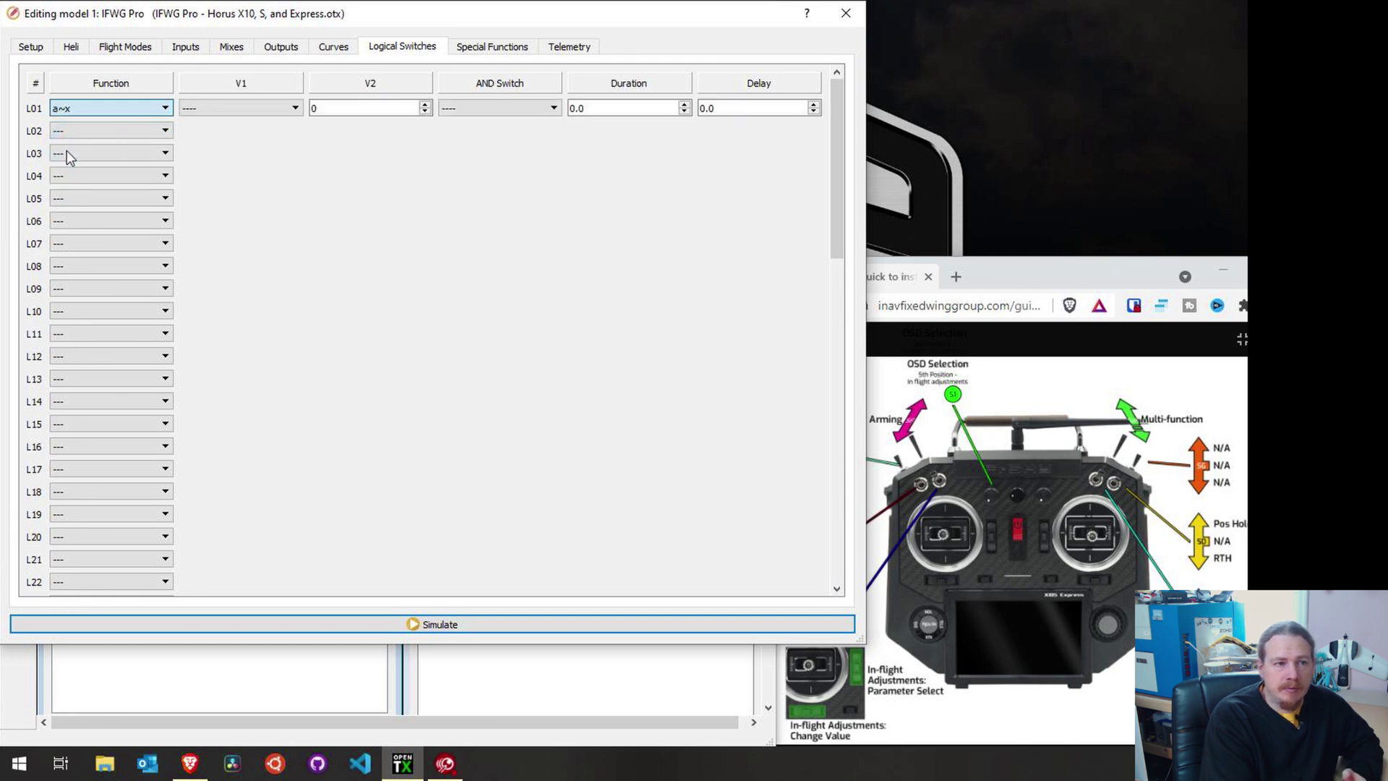
Make L01 compare CH6:Modes against 66, then test it in the simulator
{"action": "left_click", "coordinate": [232, 107]}
{"action": "left_click_drag", "start_coordinate": [297, 142], "coordinate": [310, 197]}
{"action": "left_click", "coordinate": [245, 215]}
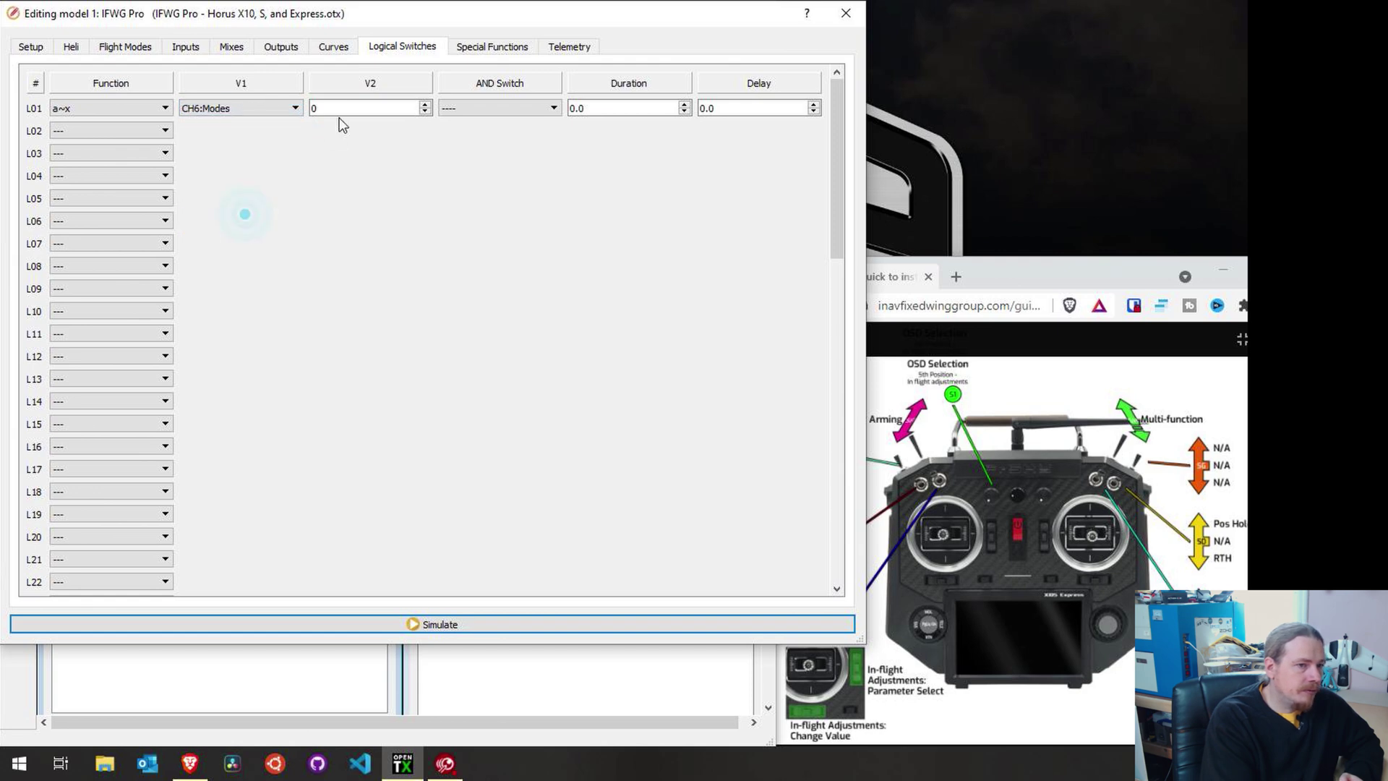
{"action": "double_click", "coordinate": [341, 110]}
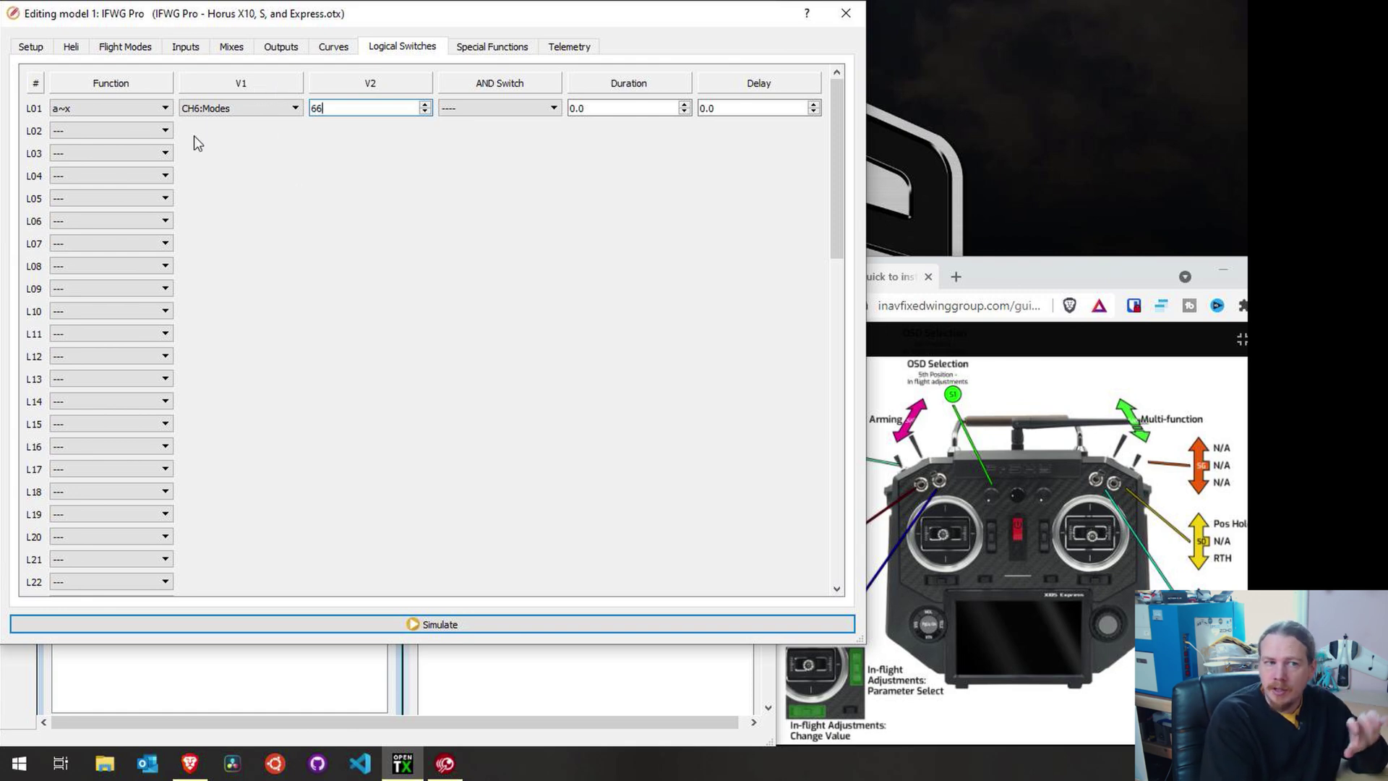
{"action": "key", "text": "shift+Tab"}
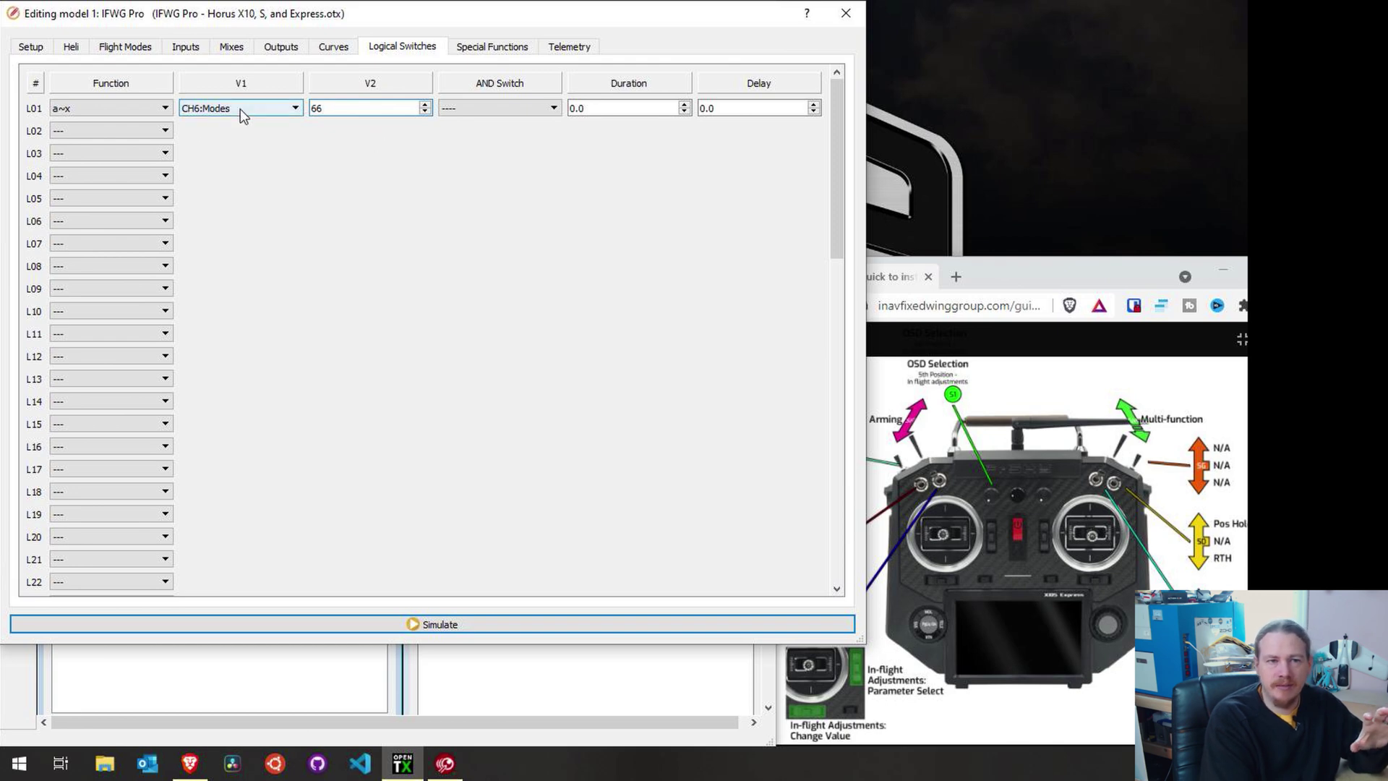
{"action": "left_click", "coordinate": [479, 627]}
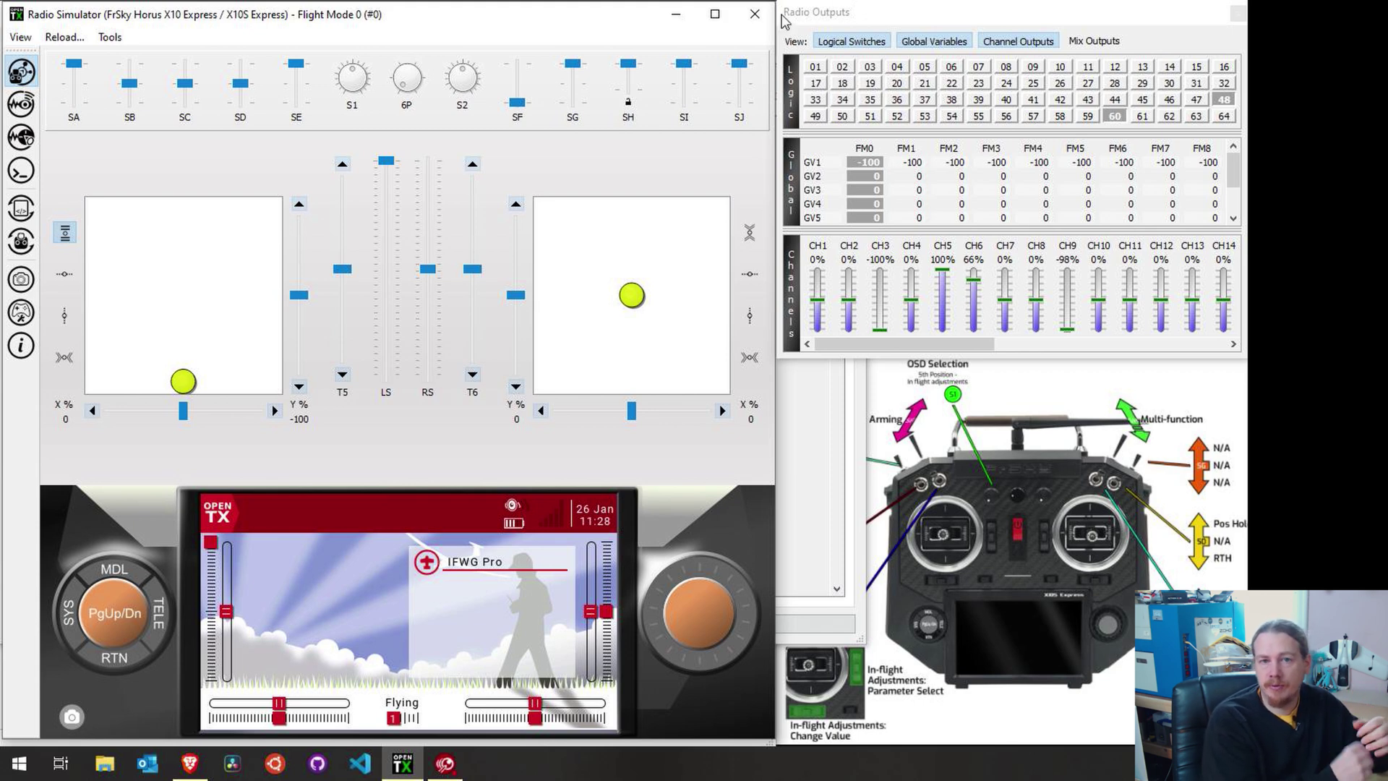
{"action": "left_click", "coordinate": [758, 10]}
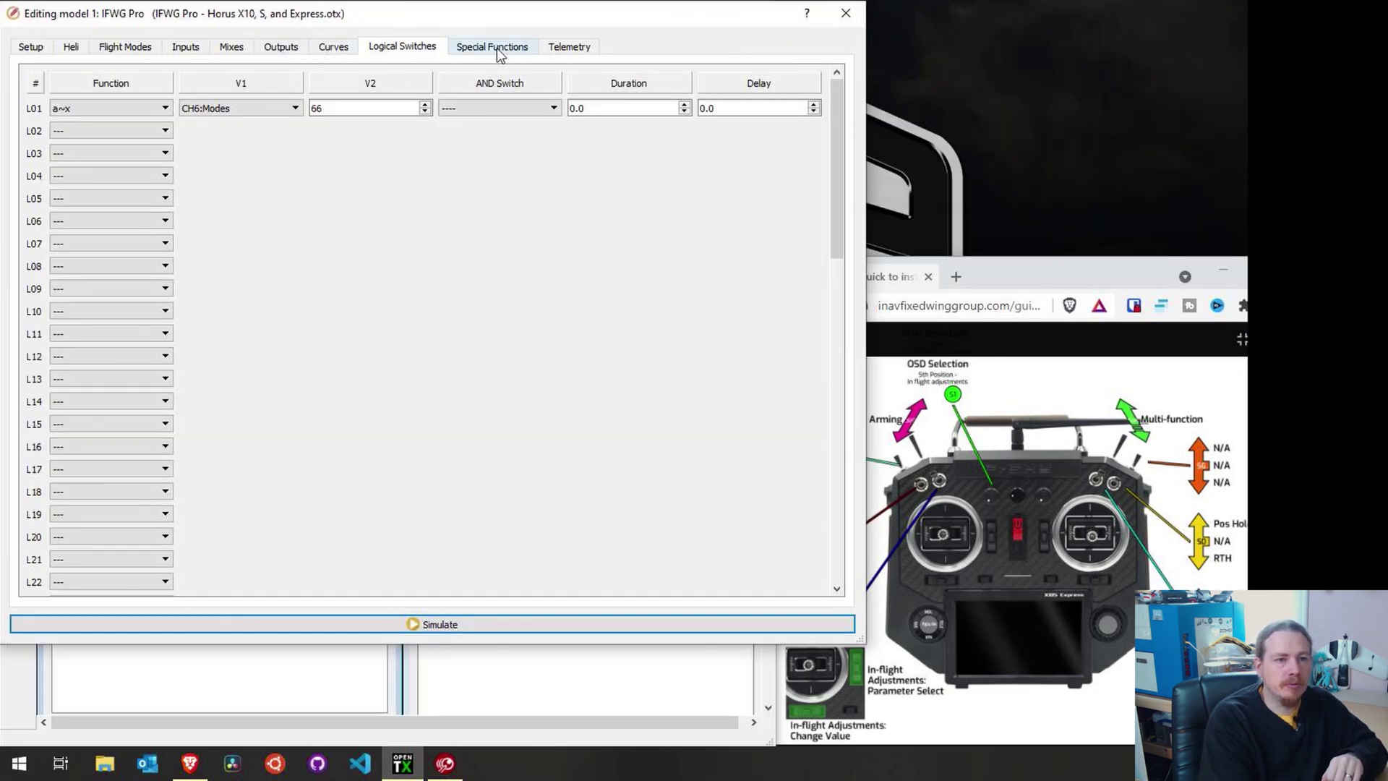
Review the special functions list, then reset L01's function back to ---
{"action": "left_click", "coordinate": [497, 48]}
{"action": "left_click_drag", "start_coordinate": [840, 149], "coordinate": [821, 515]}
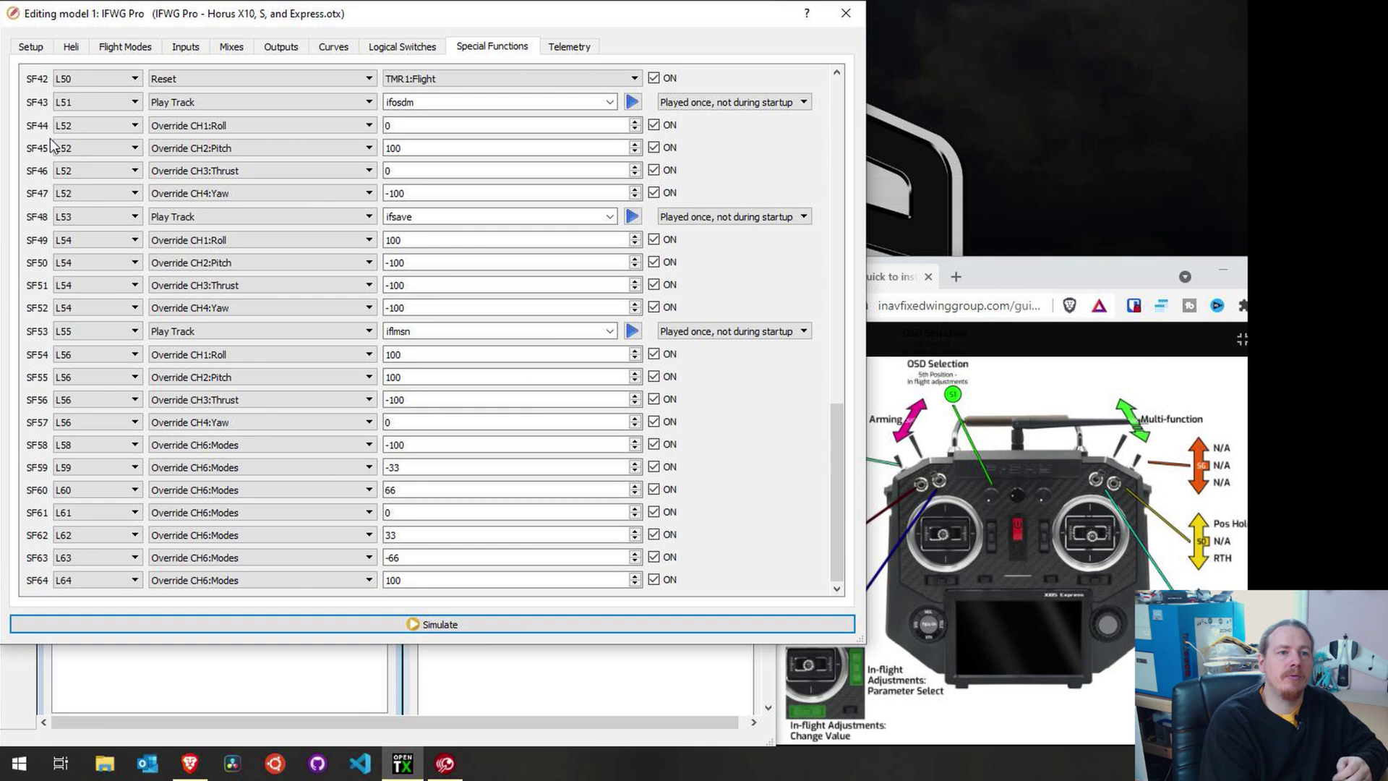
{"action": "left_click", "coordinate": [399, 47]}
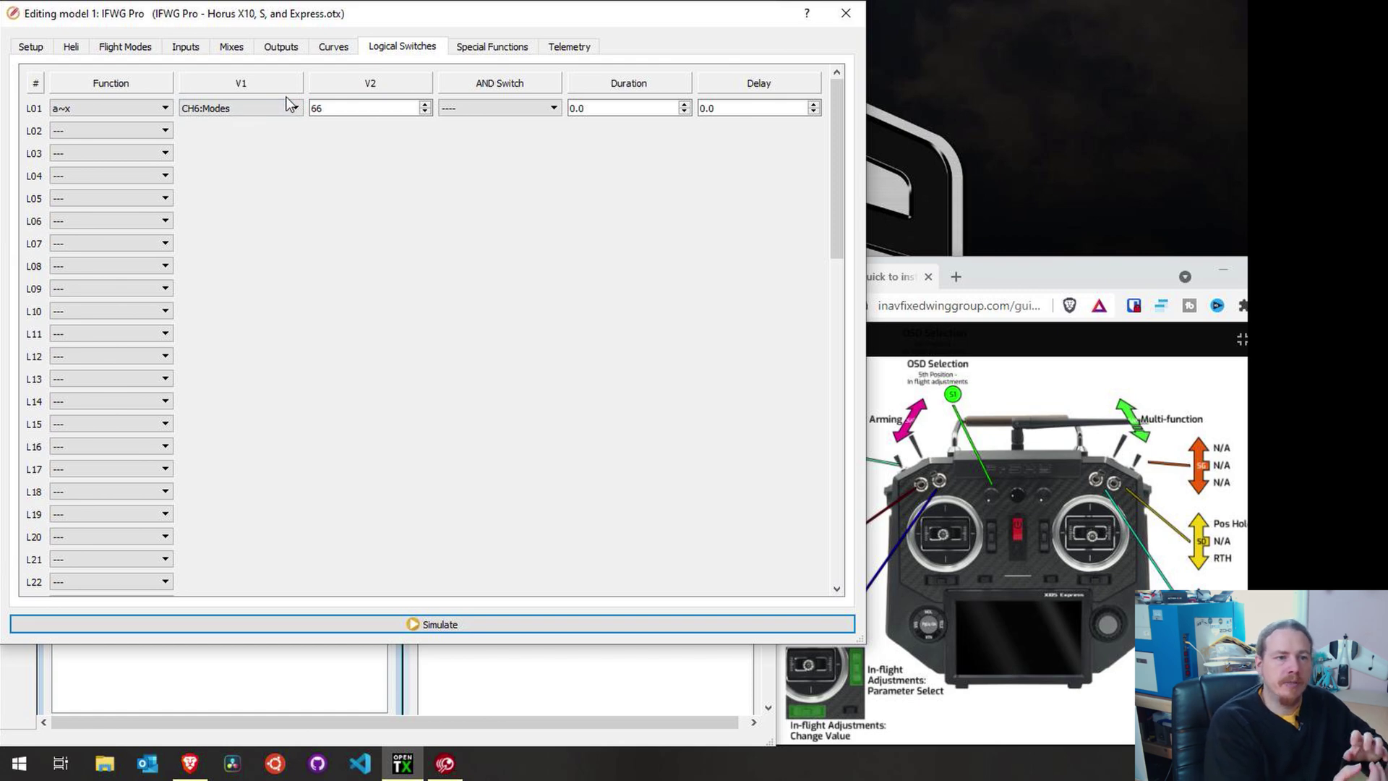
{"action": "left_click", "coordinate": [93, 112]}
{"action": "left_click", "coordinate": [75, 123]}
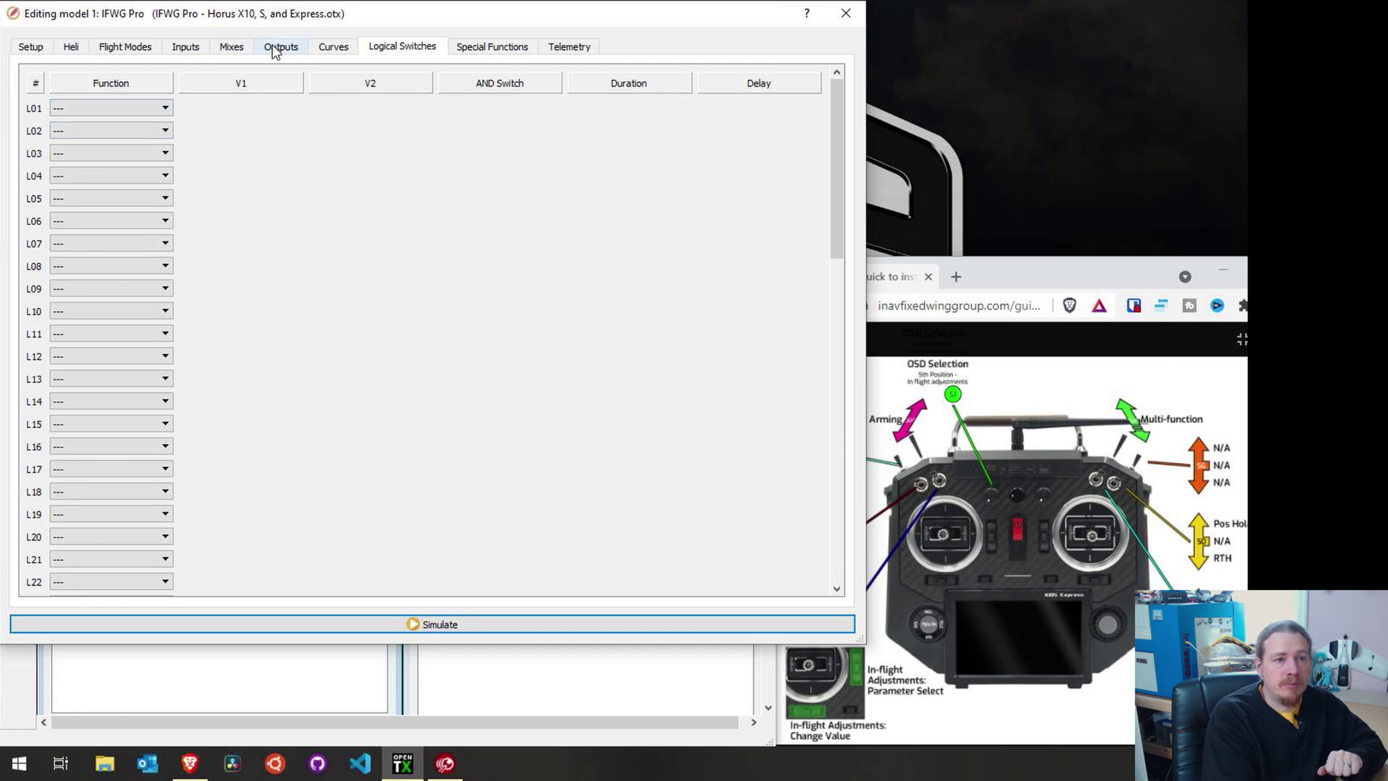
Confirm special function SF60 overrides CH6:Modes with 66, then view the mixes
{"action": "left_click", "coordinate": [466, 49]}
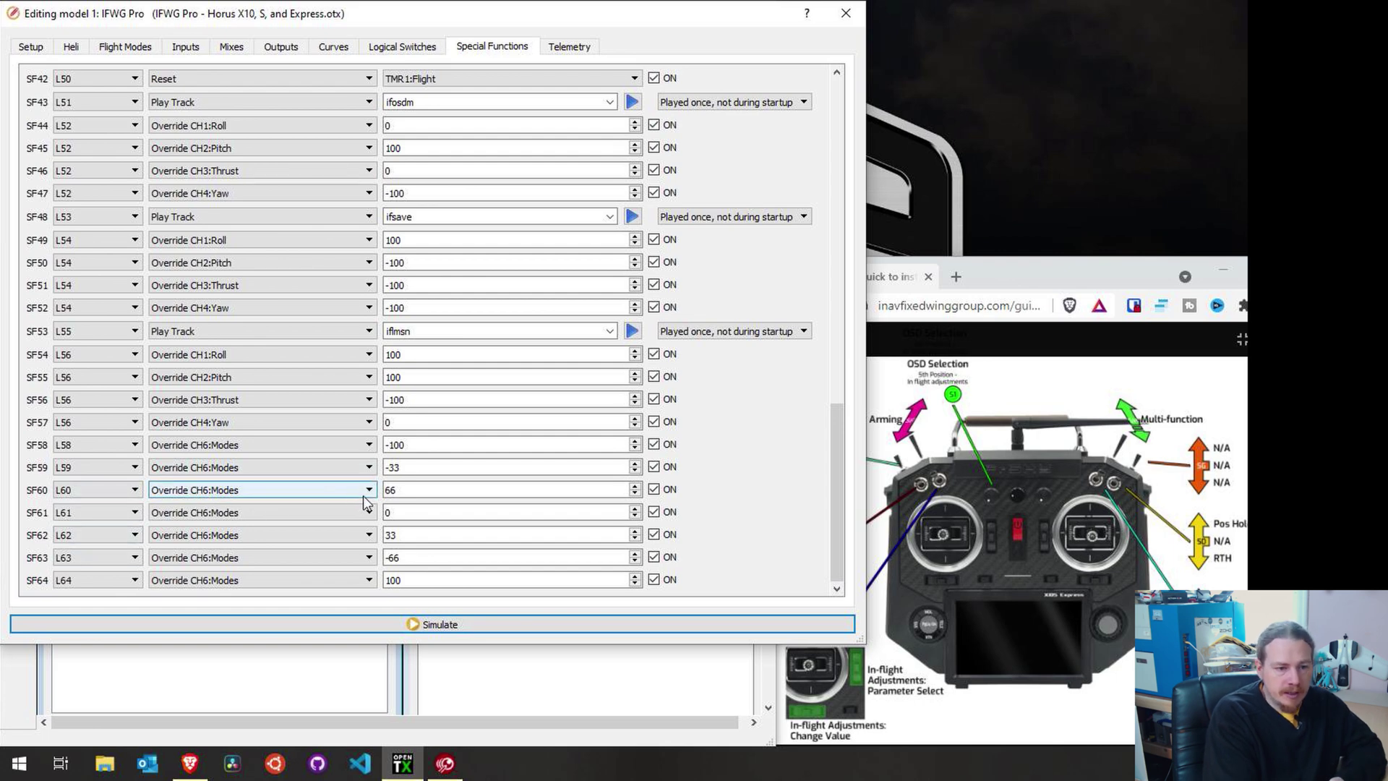
{"action": "double_click", "coordinate": [394, 491]}
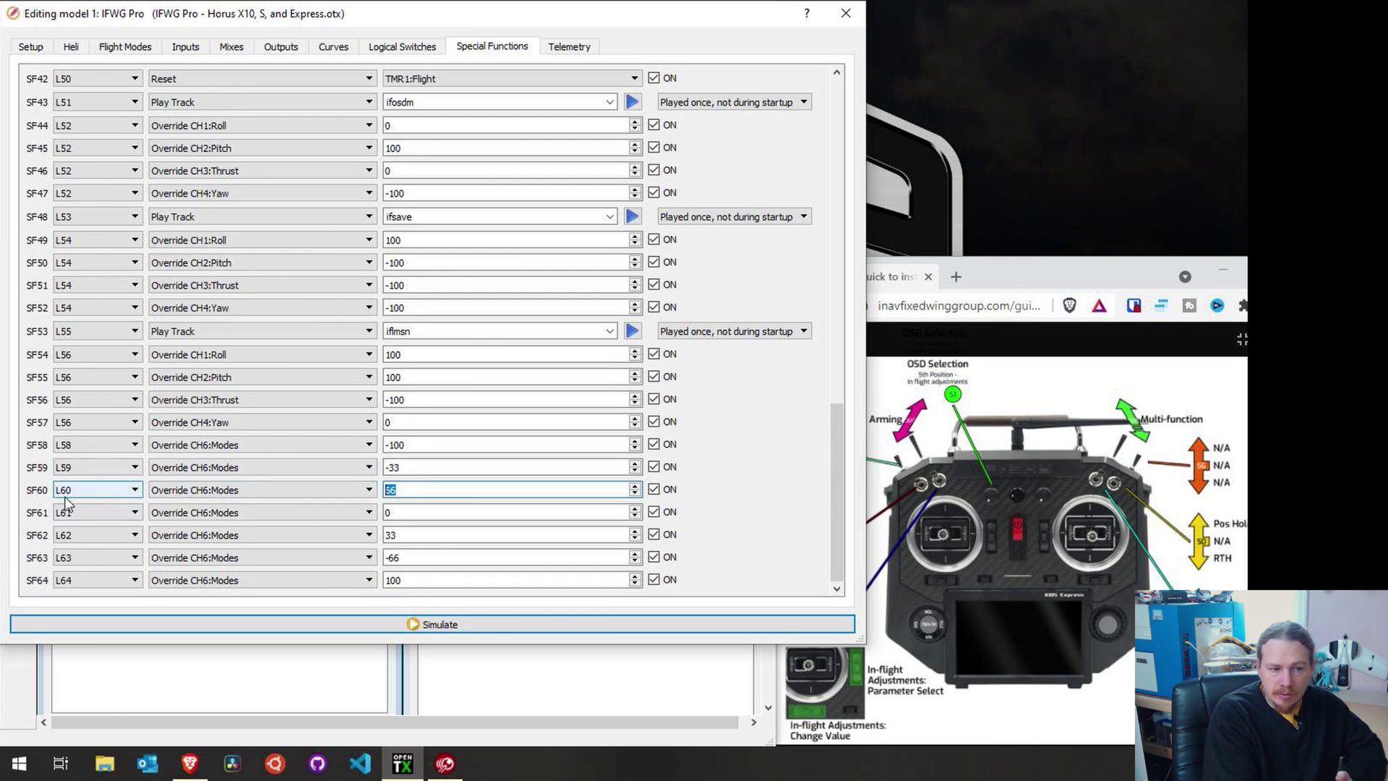
{"action": "left_click", "coordinate": [230, 46]}
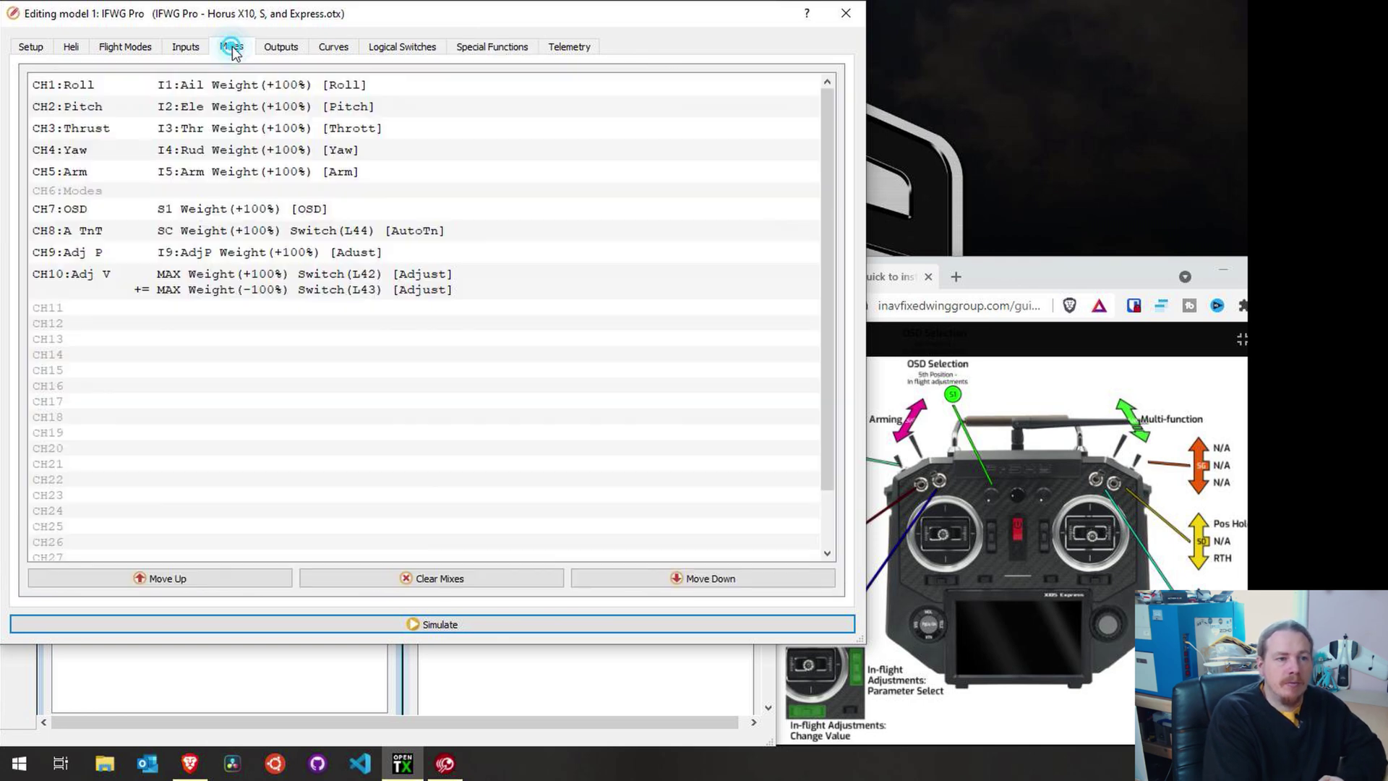
Add a mix named Clm to CH2:Pitch with source LS, weight 50, switched by L60
{"action": "right_click", "coordinate": [264, 110]}
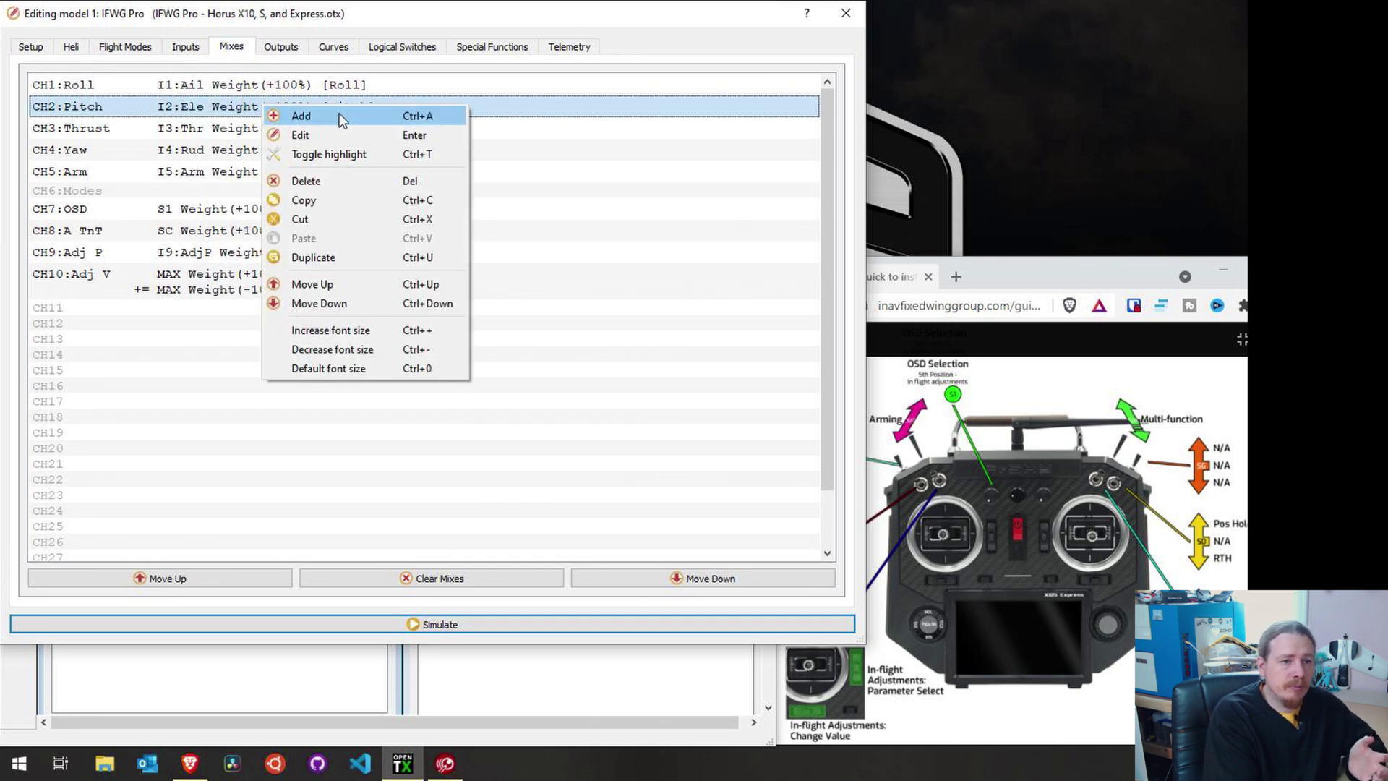
{"action": "left_click", "coordinate": [341, 117]}
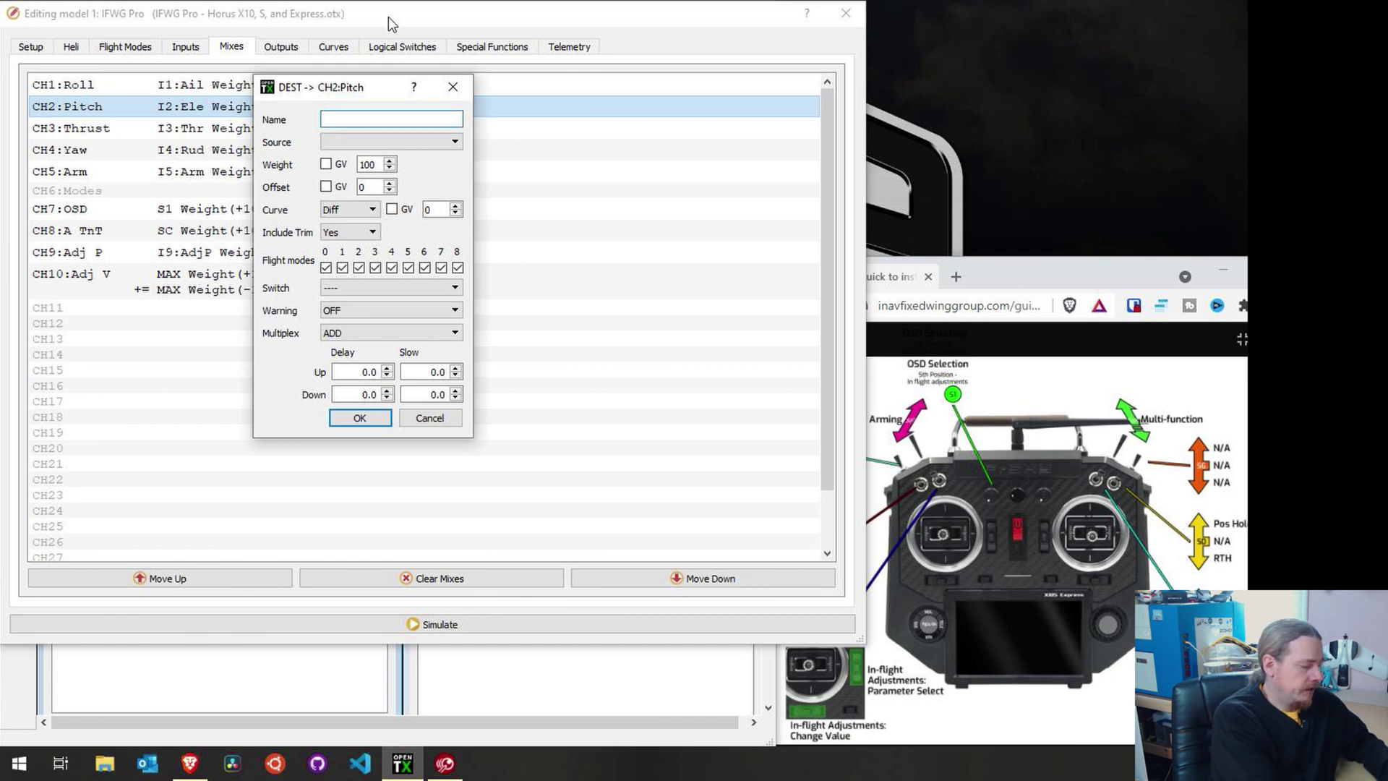
{"action": "type", "text": "Clm"}
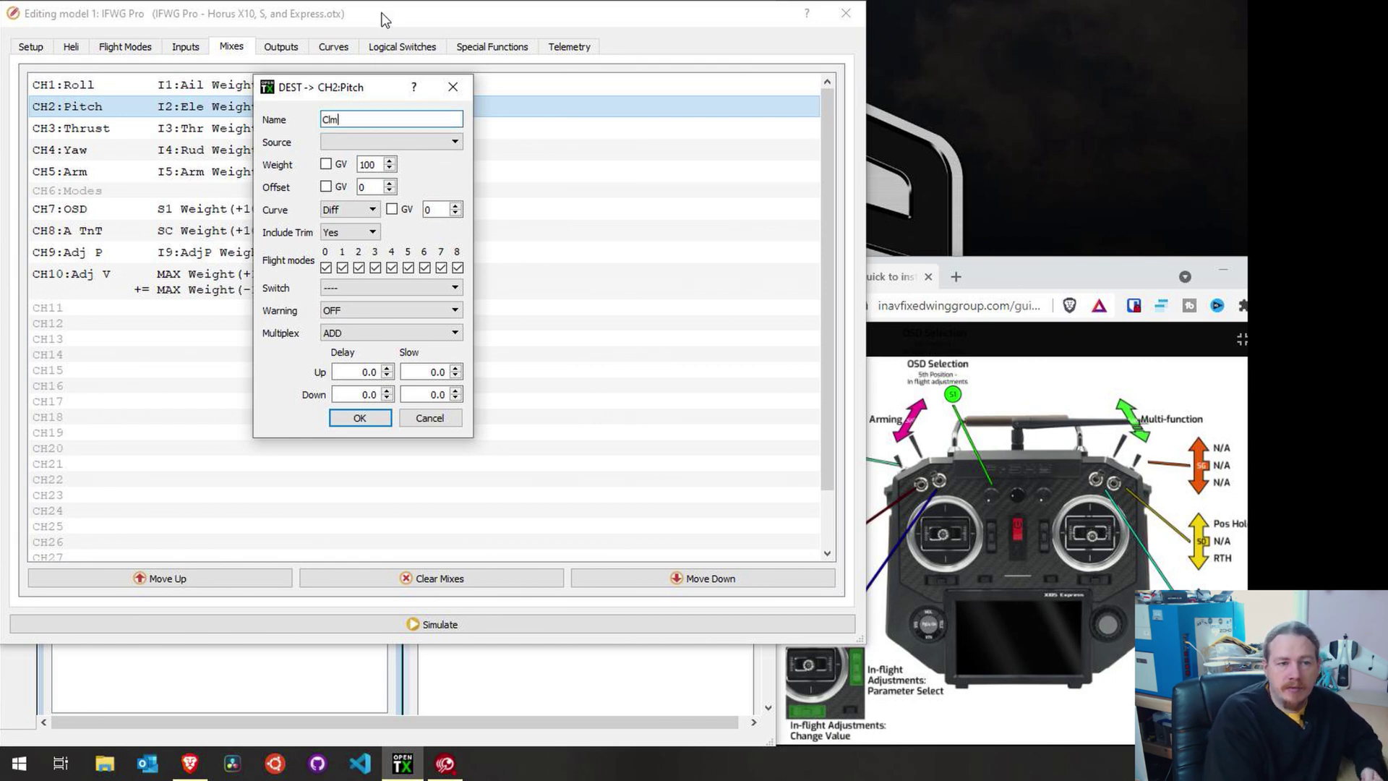
{"action": "left_click", "coordinate": [456, 143]}
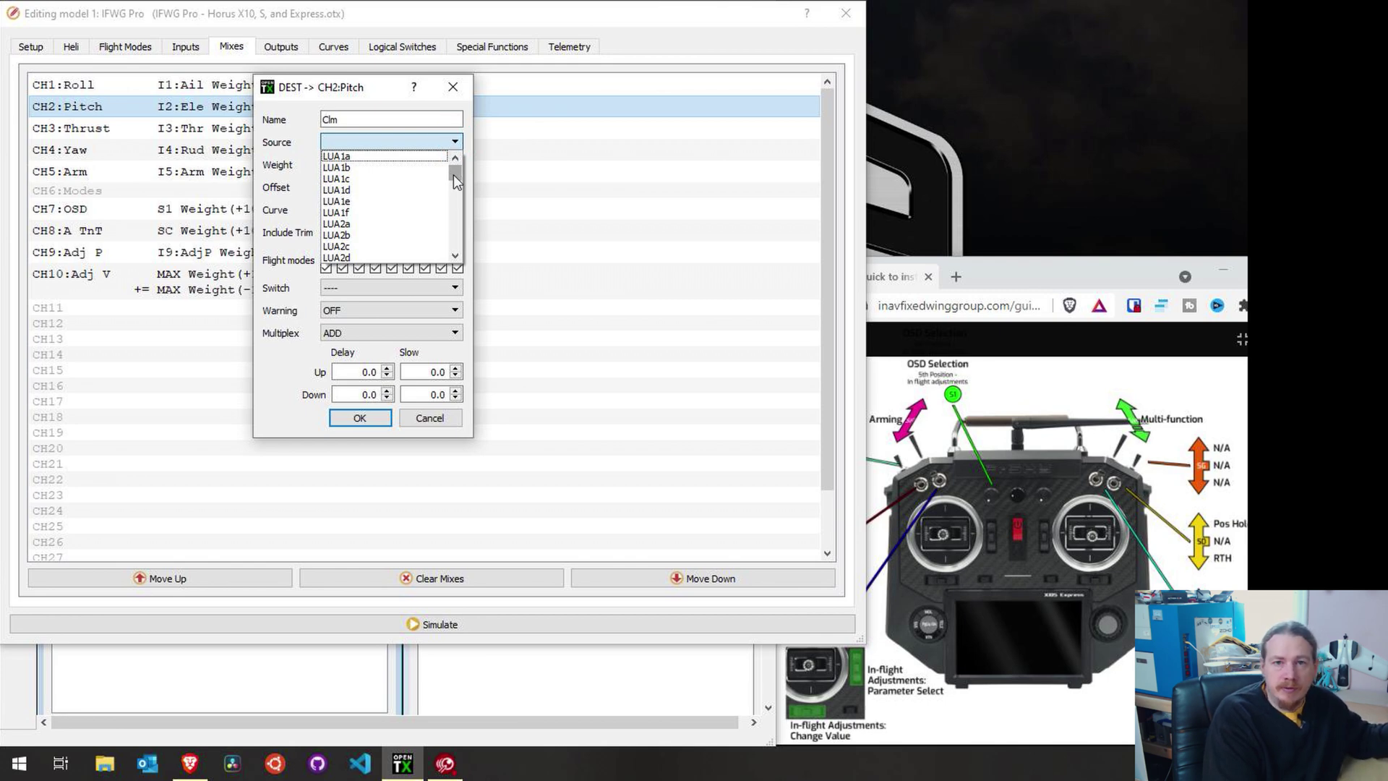
{"action": "left_click_drag", "start_coordinate": [454, 180], "coordinate": [461, 202]}
{"action": "left_click", "coordinate": [339, 167]}
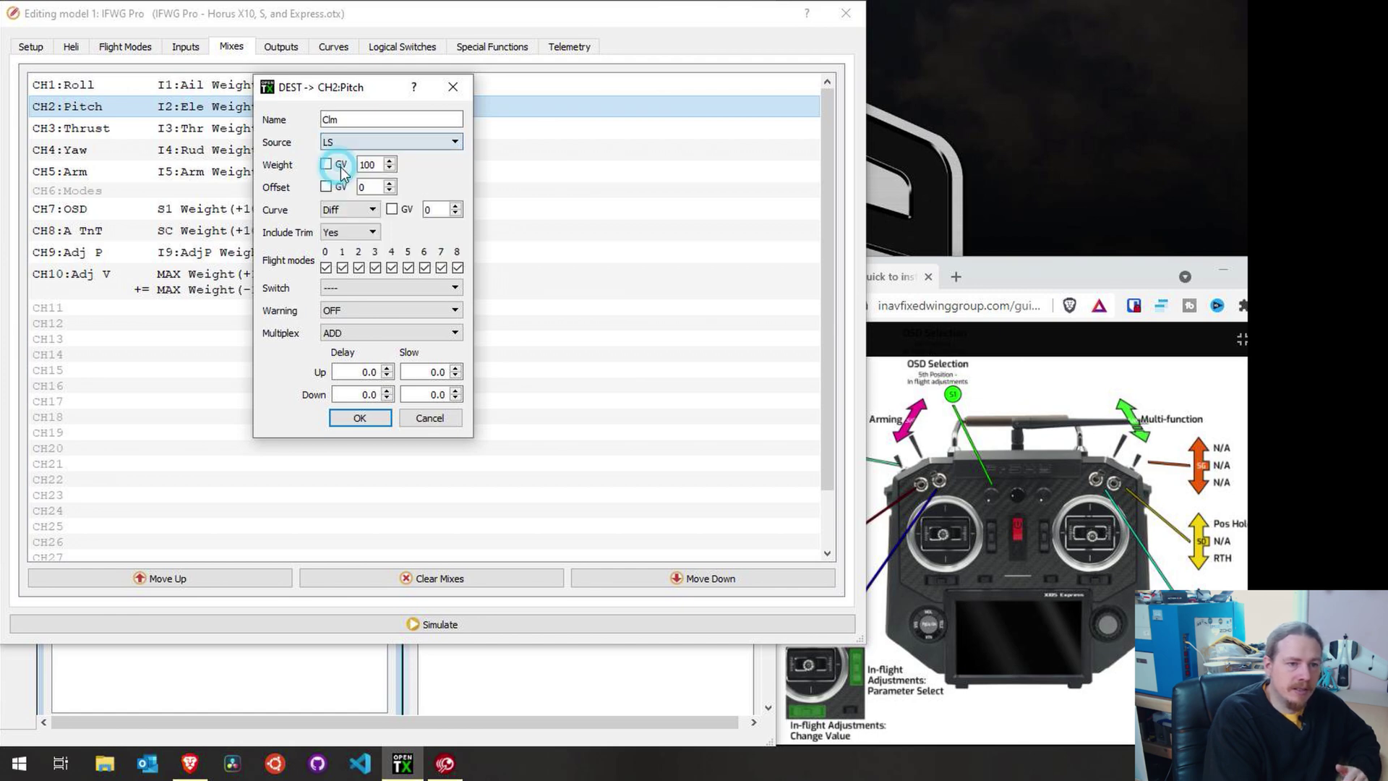
{"action": "double_click", "coordinate": [368, 164]}
{"action": "type", "text": "2"}
{"action": "key", "text": "Left"}
{"action": "key", "text": "Left"}
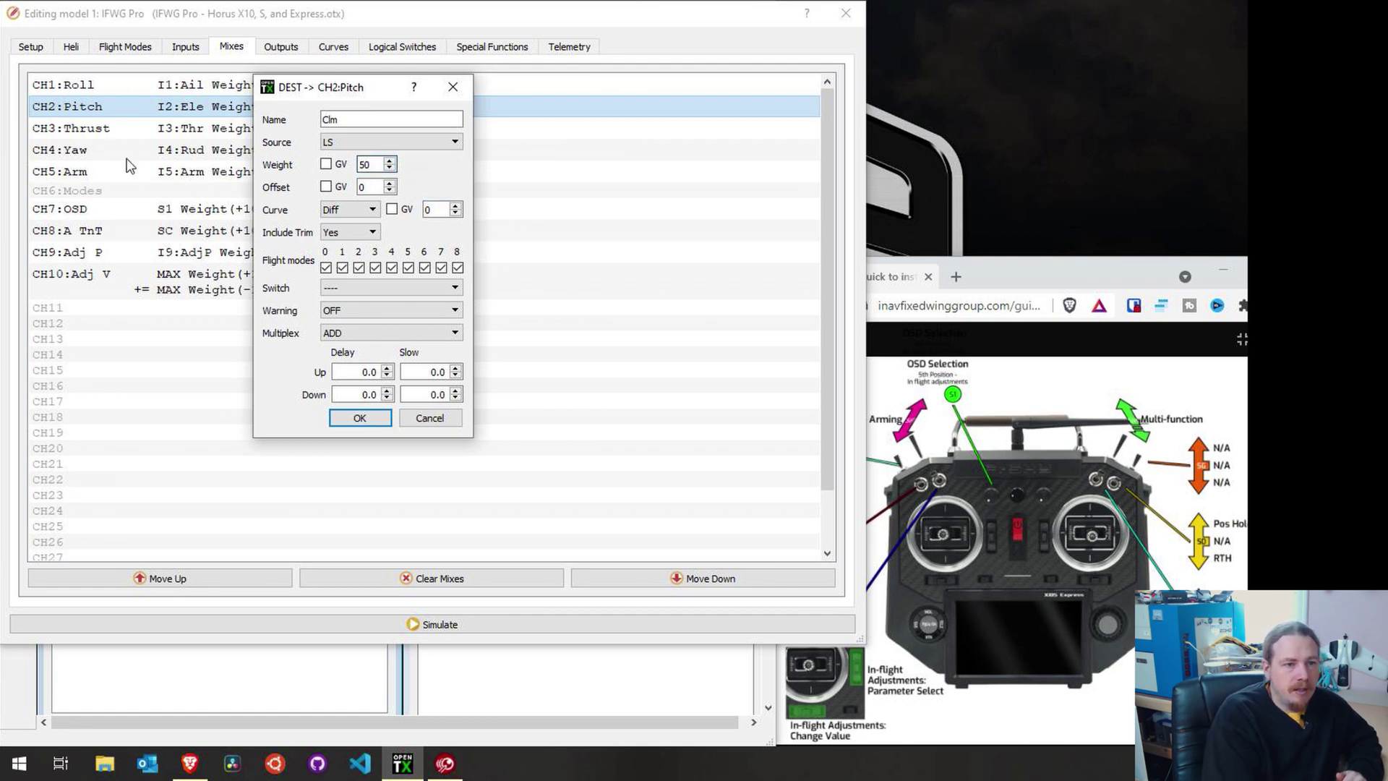
{"action": "left_click", "coordinate": [362, 289]}
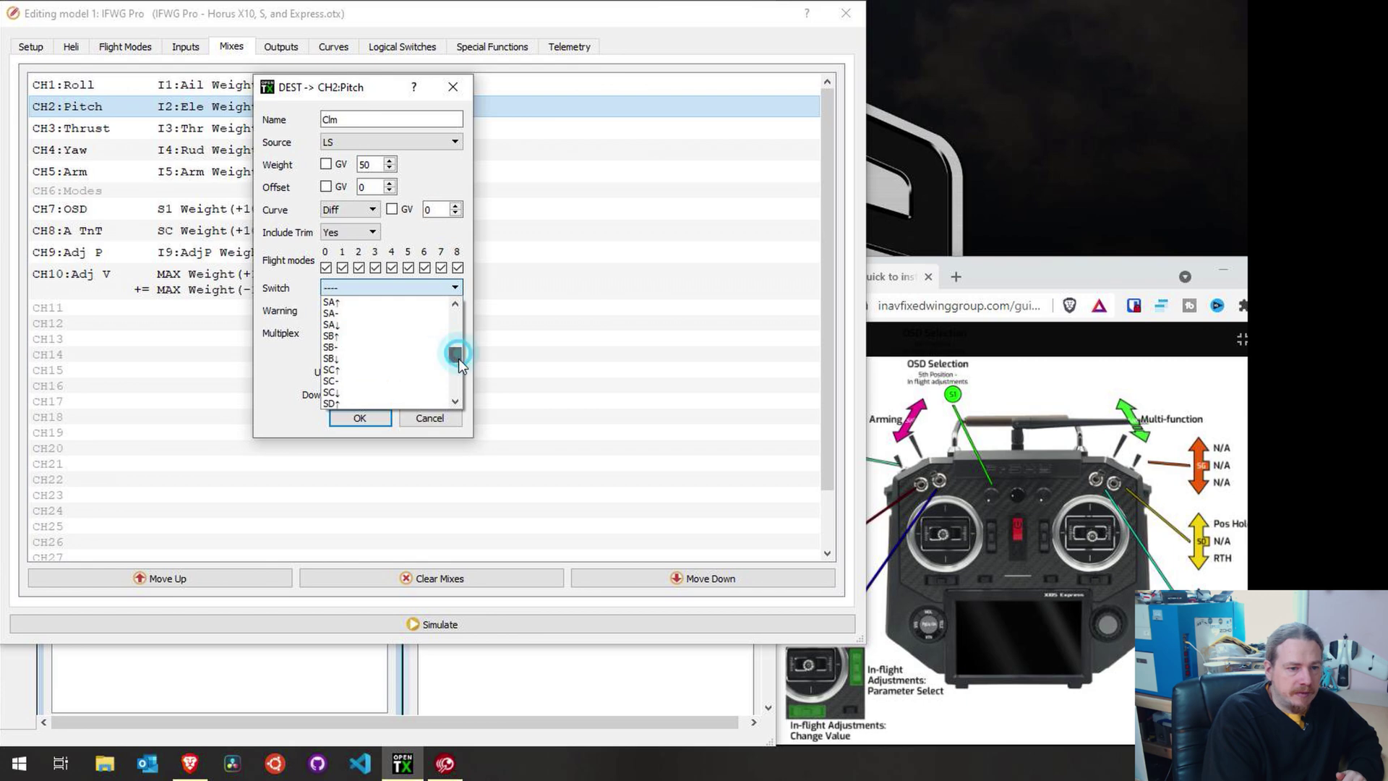
{"action": "left_click_drag", "start_coordinate": [459, 359], "coordinate": [466, 389]}
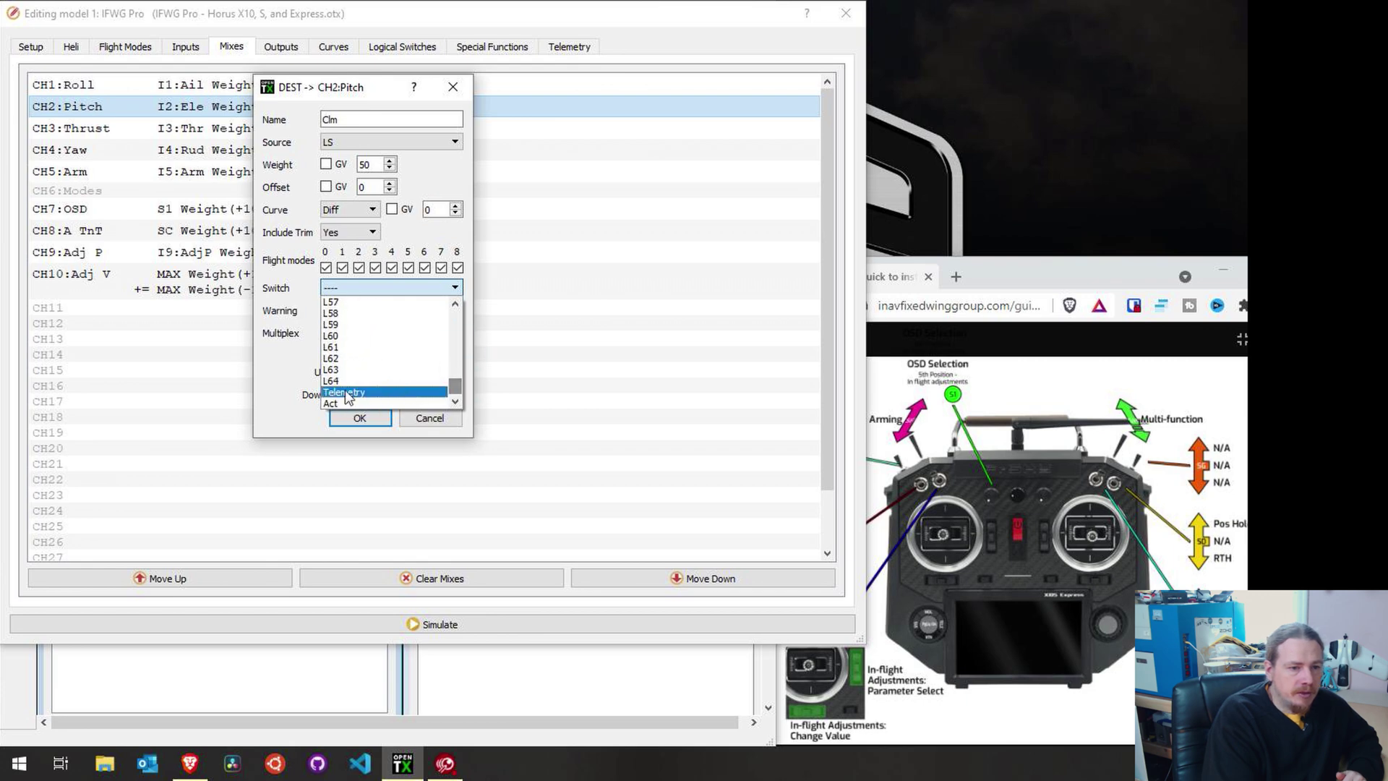
{"action": "left_click", "coordinate": [340, 335]}
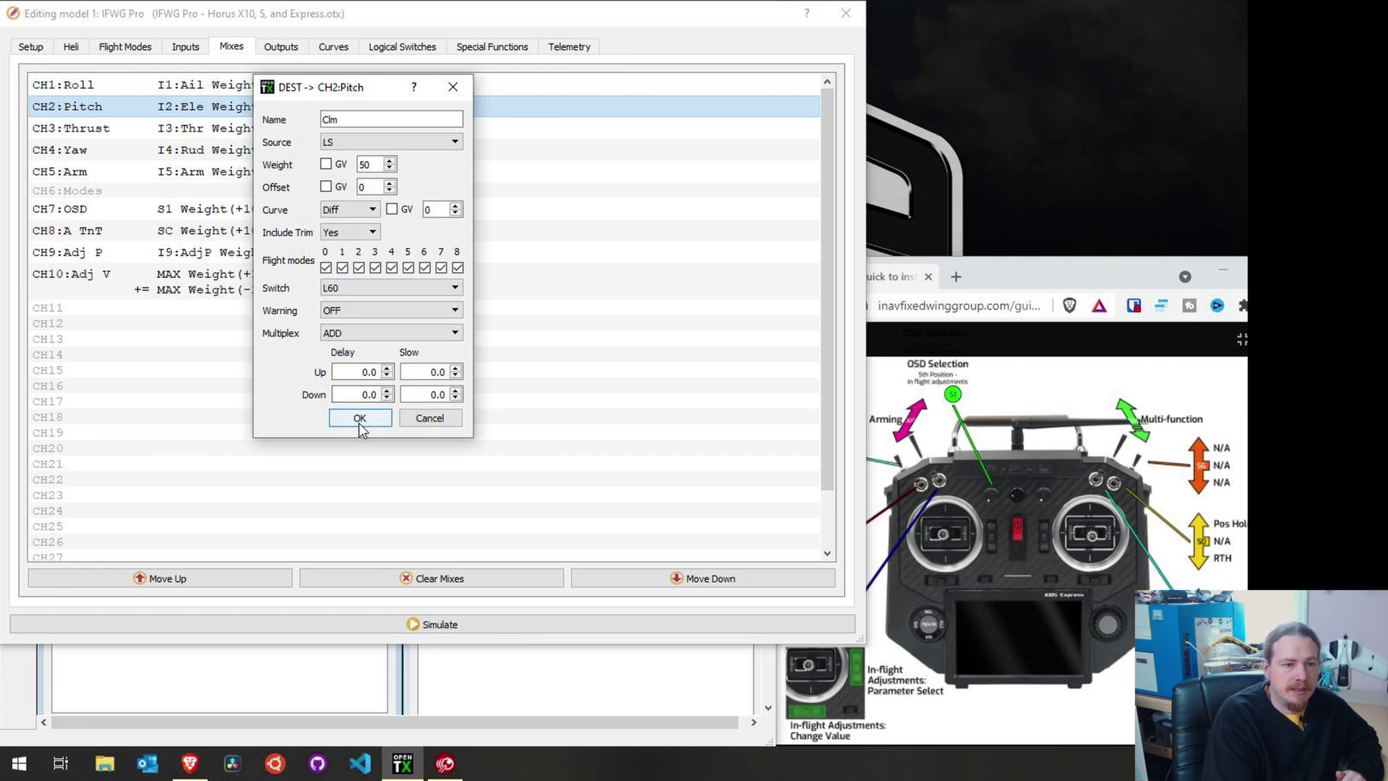
{"action": "left_click", "coordinate": [361, 419]}
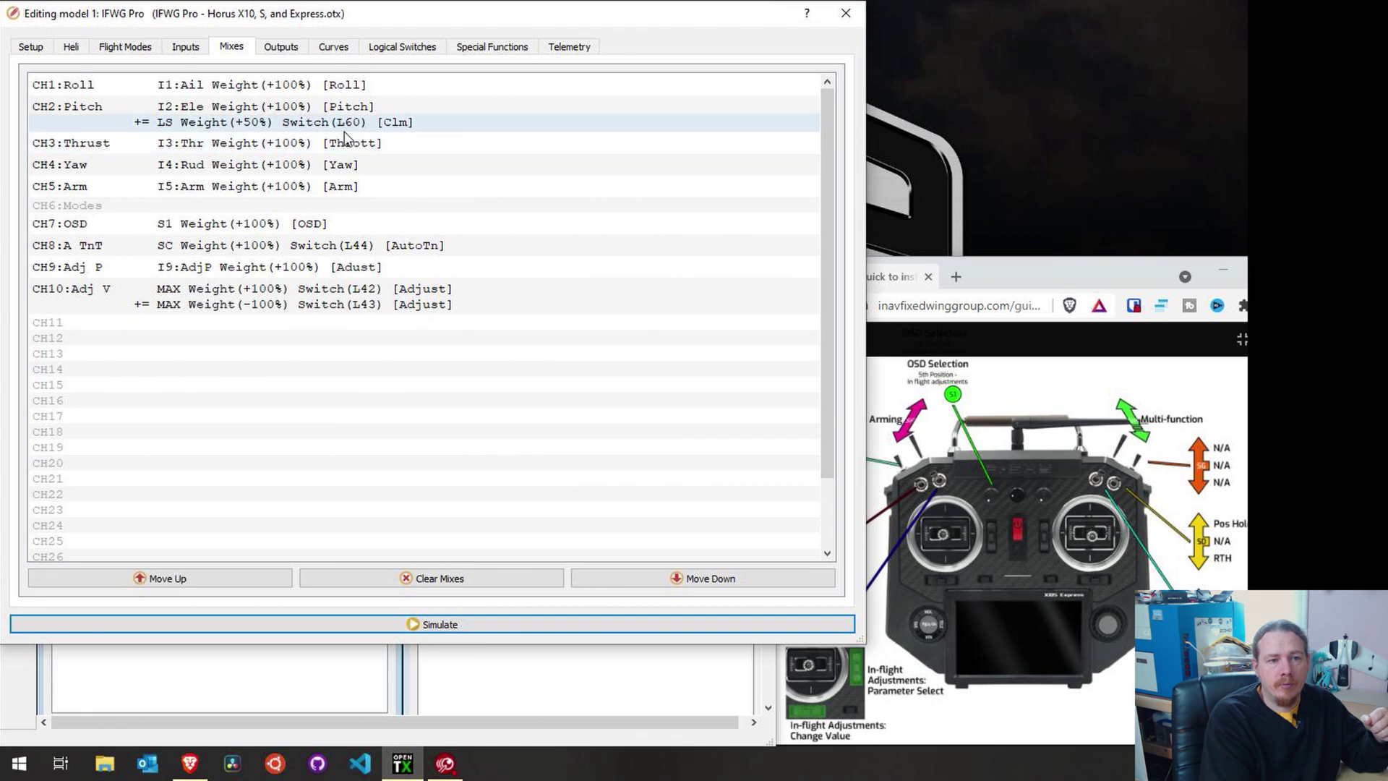
In the simulator, toggle SB and move the left slider and right stick until CH2 reads -27%
{"action": "left_click", "coordinate": [501, 627]}
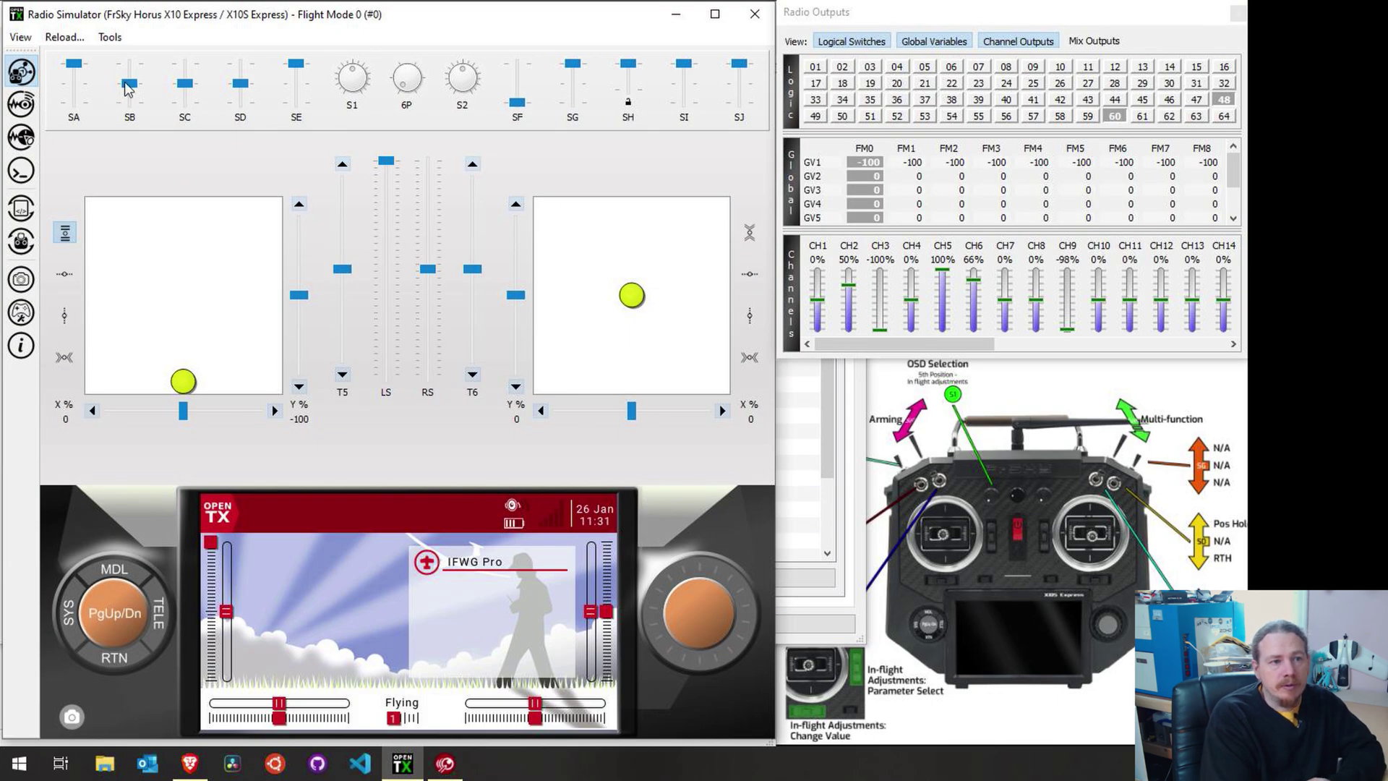
{"action": "left_click", "coordinate": [130, 101]}
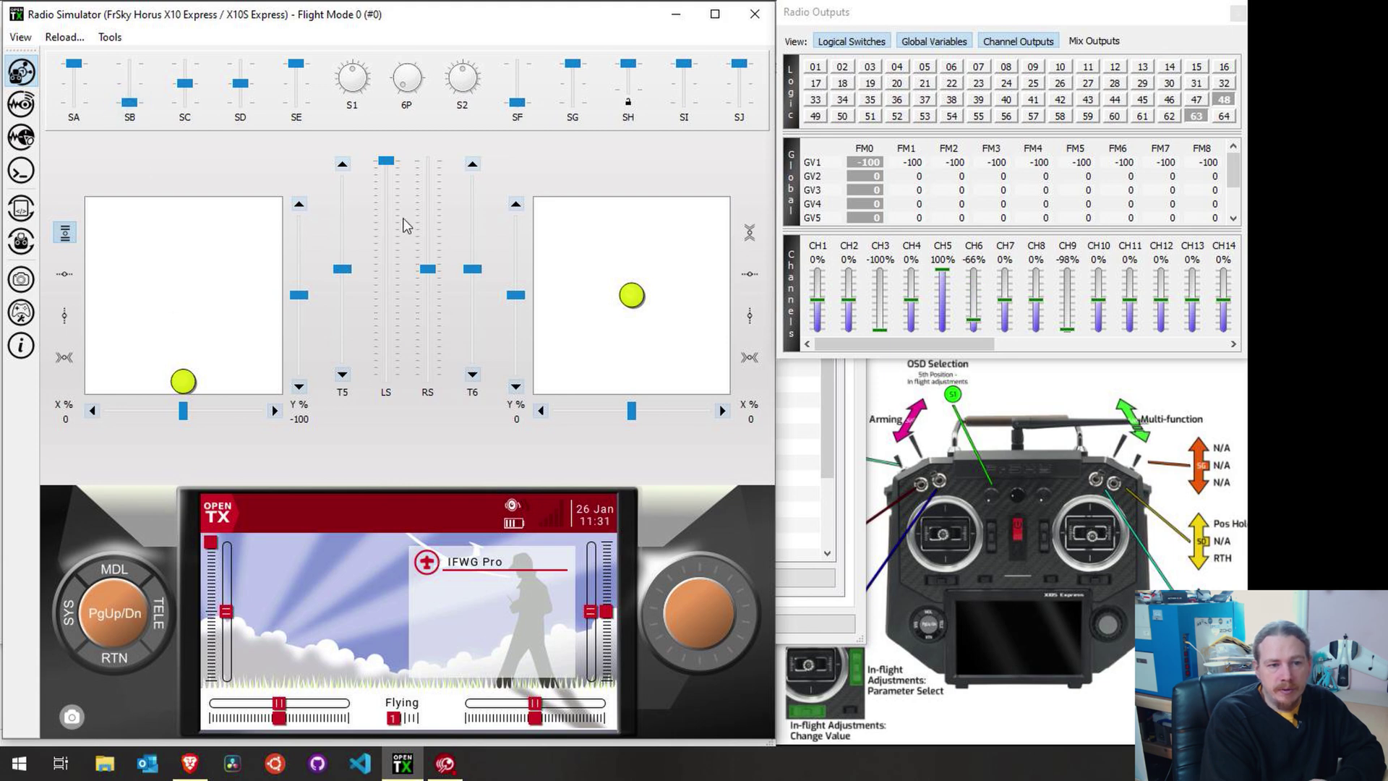
{"action": "mouse_move", "coordinate": [388, 165]}
{"action": "left_mouse_down"}
{"action": "mouse_move", "coordinate": [397, 159]}
{"action": "mouse_move", "coordinate": [401, 408]}
{"action": "mouse_move", "coordinate": [394, 174]}
{"action": "mouse_move", "coordinate": [396, 264]}
{"action": "left_mouse_up"}
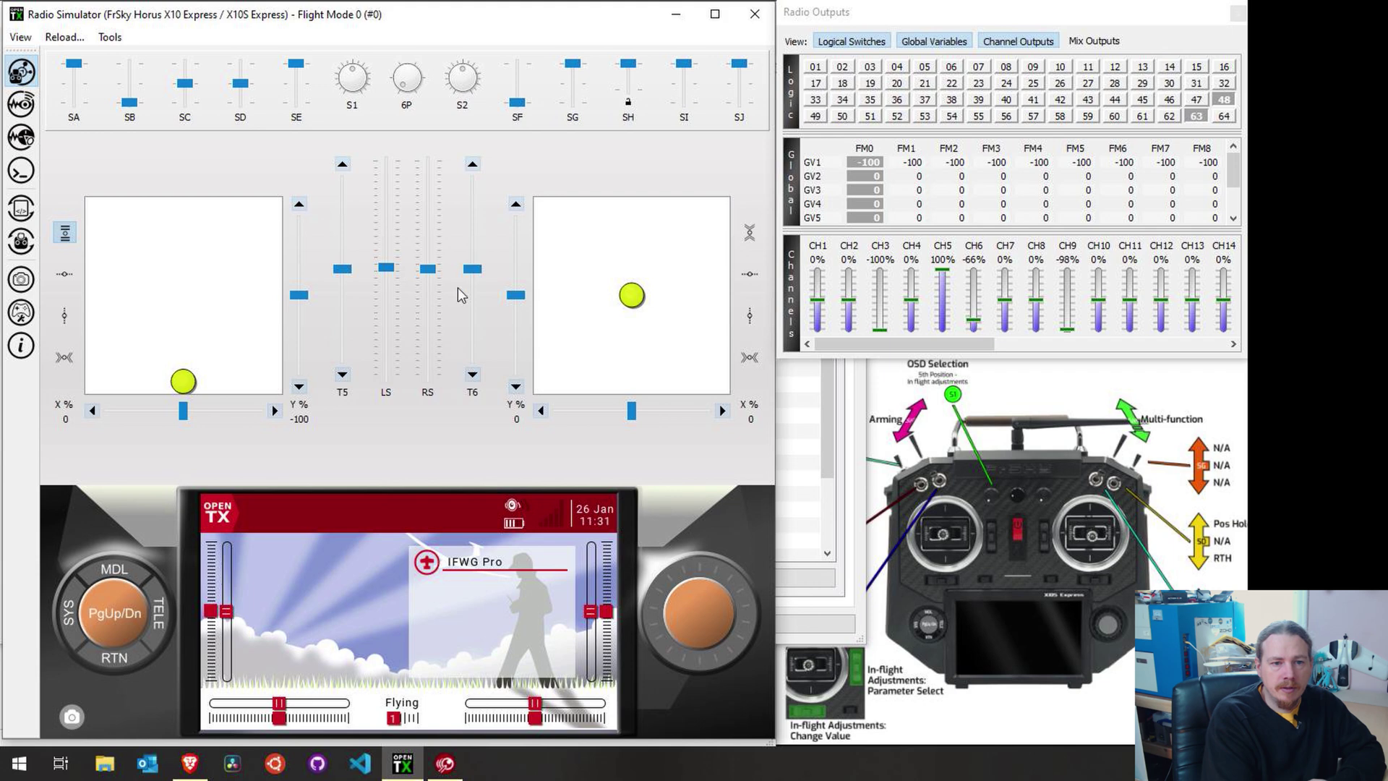
{"action": "left_click_drag", "start_coordinate": [633, 304], "coordinate": [633, 286]}
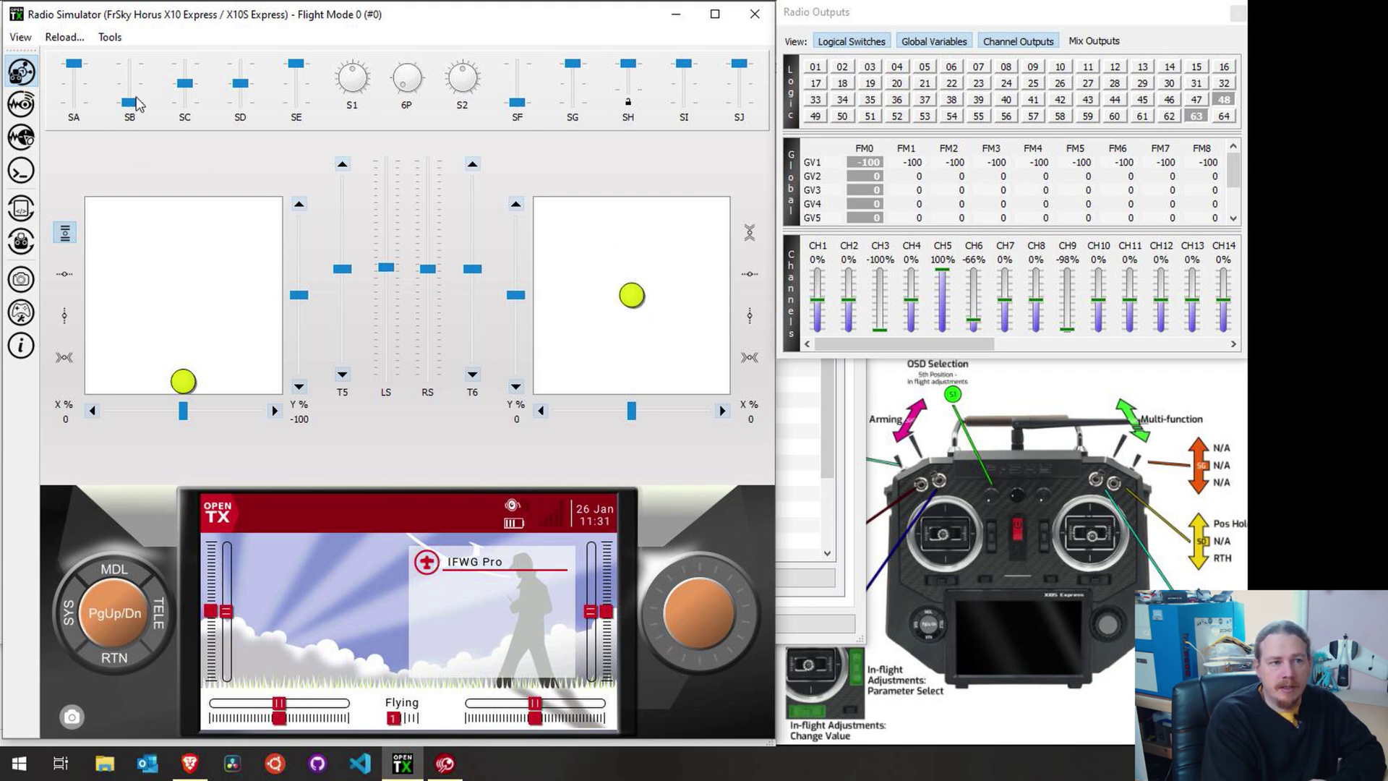
{"action": "mouse_move", "coordinate": [139, 102]}
{"action": "left_mouse_down"}
{"action": "mouse_move", "coordinate": [130, 64]}
{"action": "mouse_move", "coordinate": [130, 83]}
{"action": "left_mouse_up"}
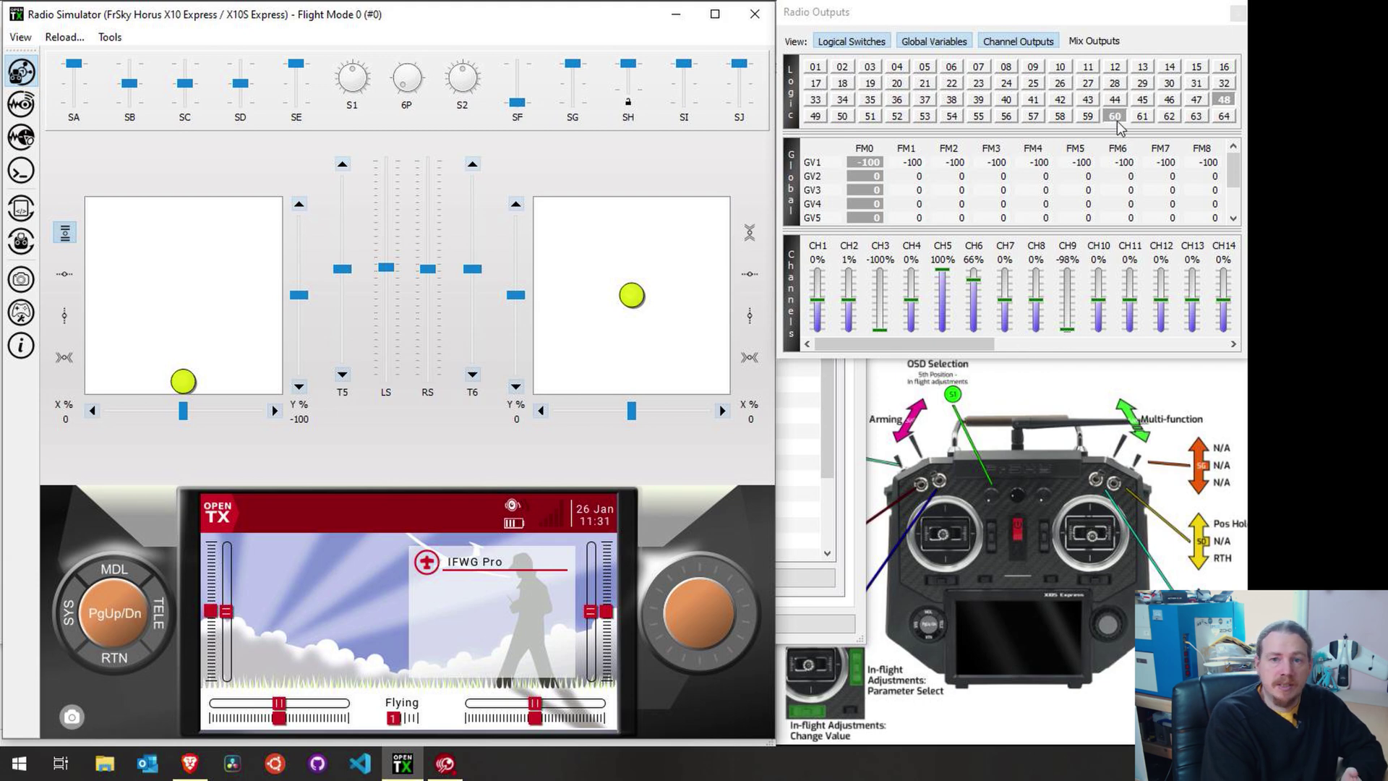
{"action": "left_click_drag", "start_coordinate": [386, 269], "coordinate": [409, 316]}
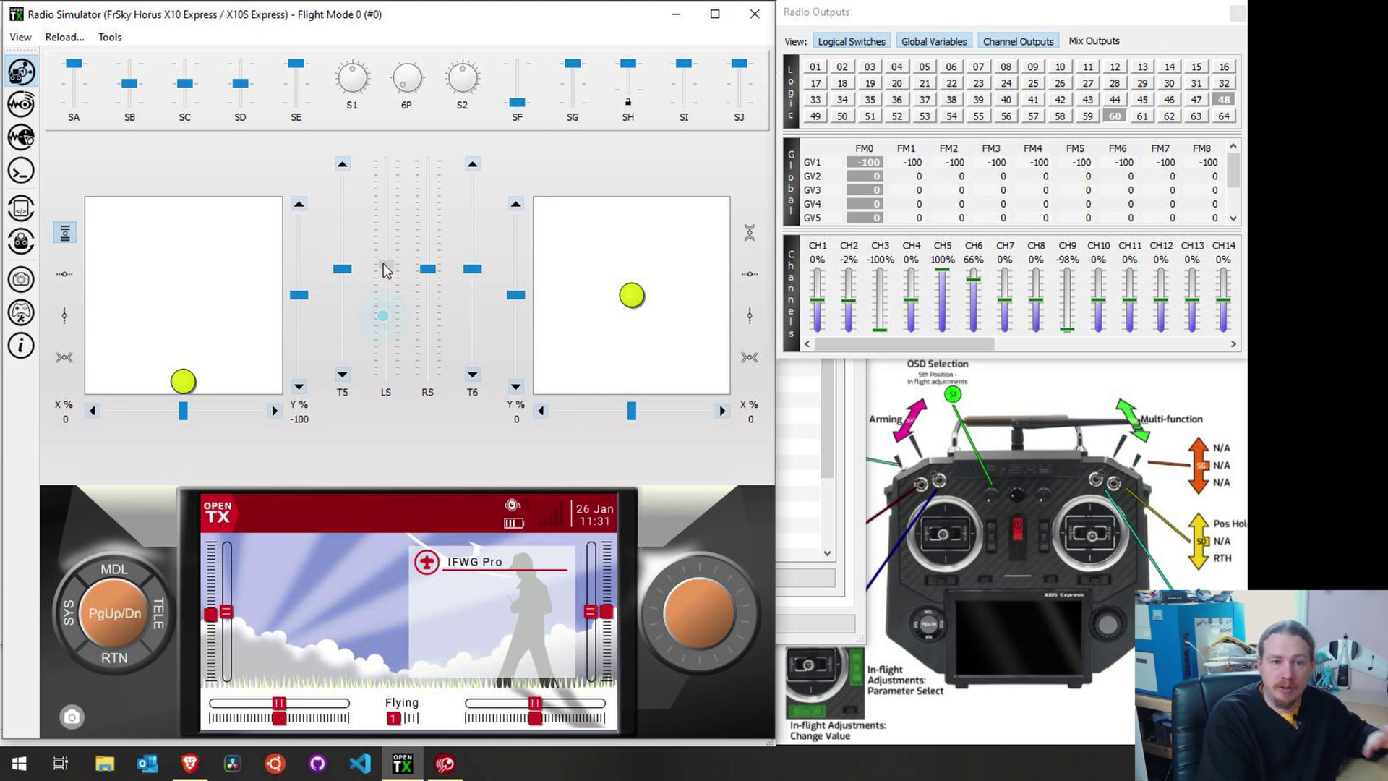
{"action": "left_click_drag", "start_coordinate": [386, 315], "coordinate": [388, 259]}
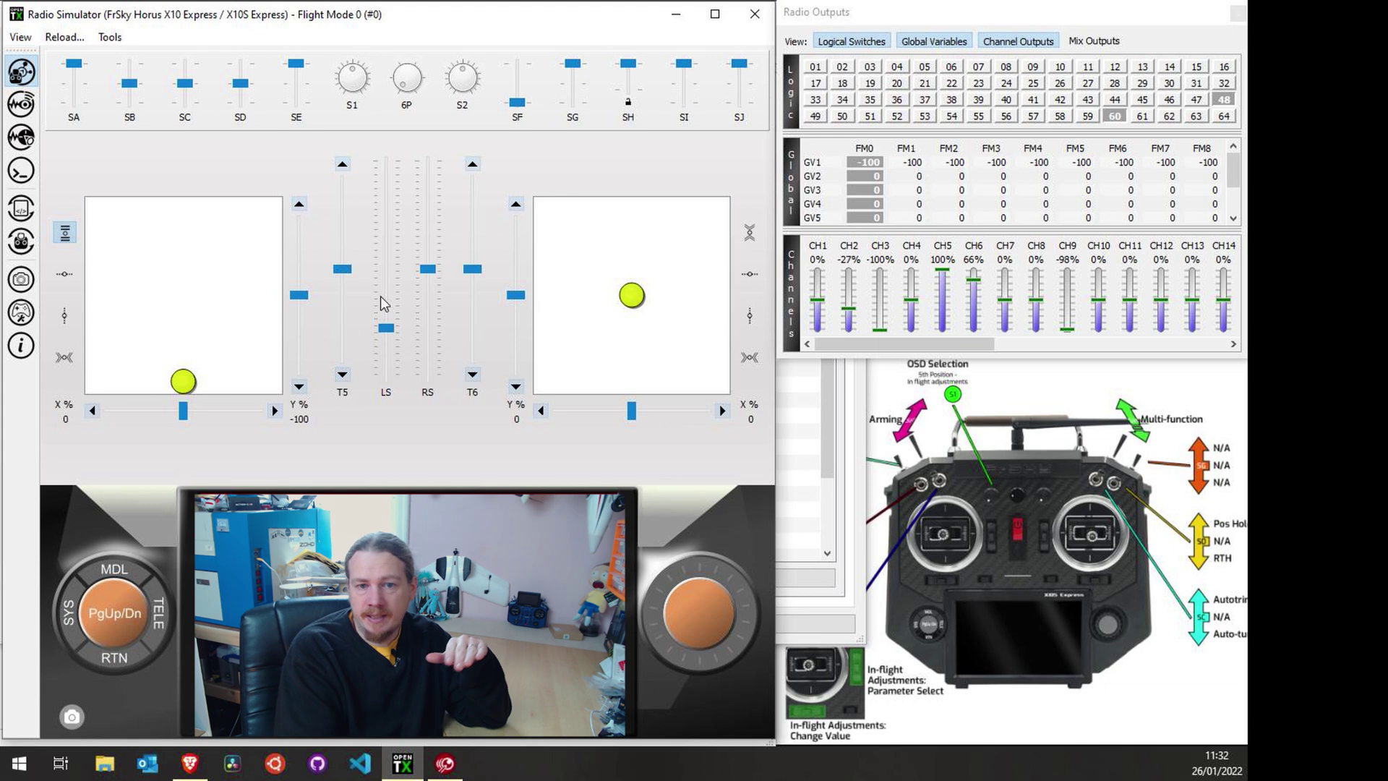
{"action": "mouse_move", "coordinate": [380, 297]}
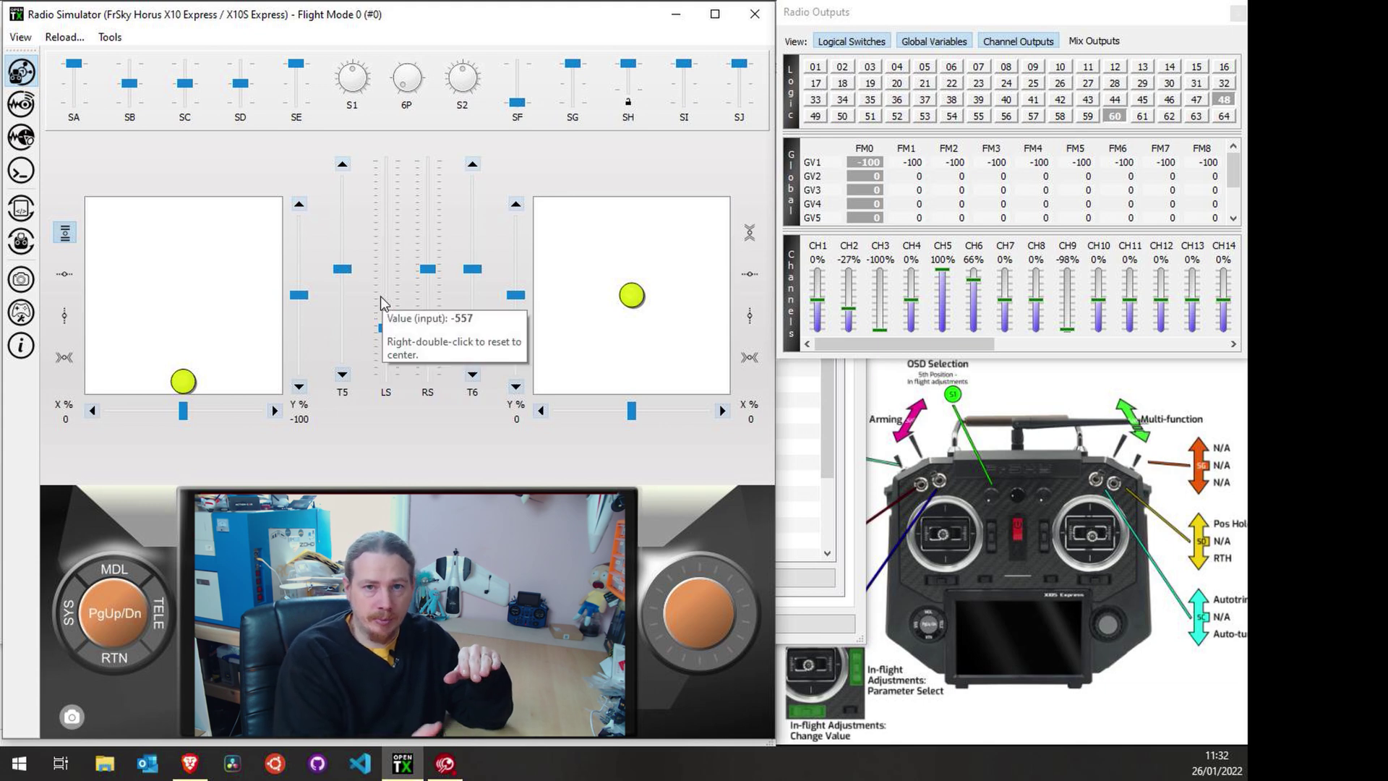